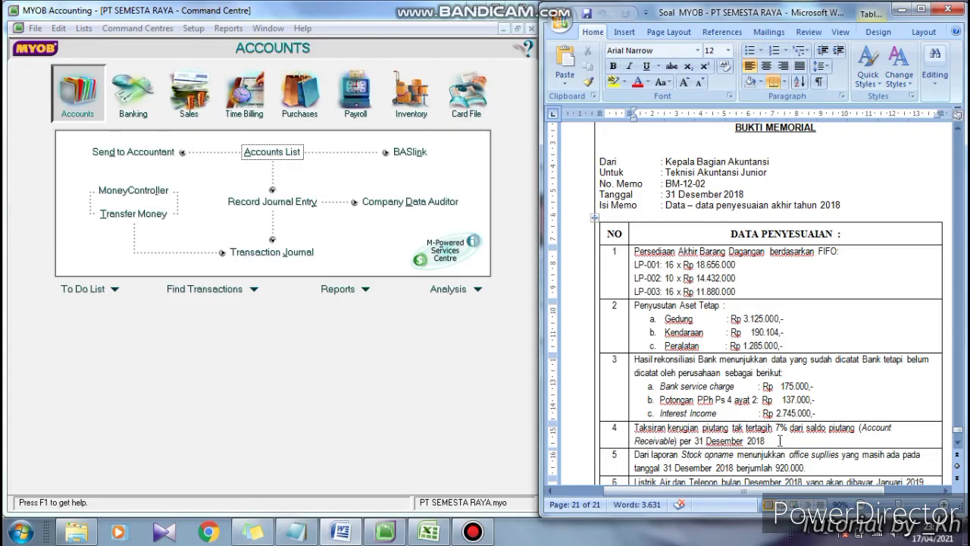
# - Switch to Excel and enter the uncollectible receivables rate from adjustment 4 of the Word memo, 7%, in cell B6
pyautogui.click(430, 533)
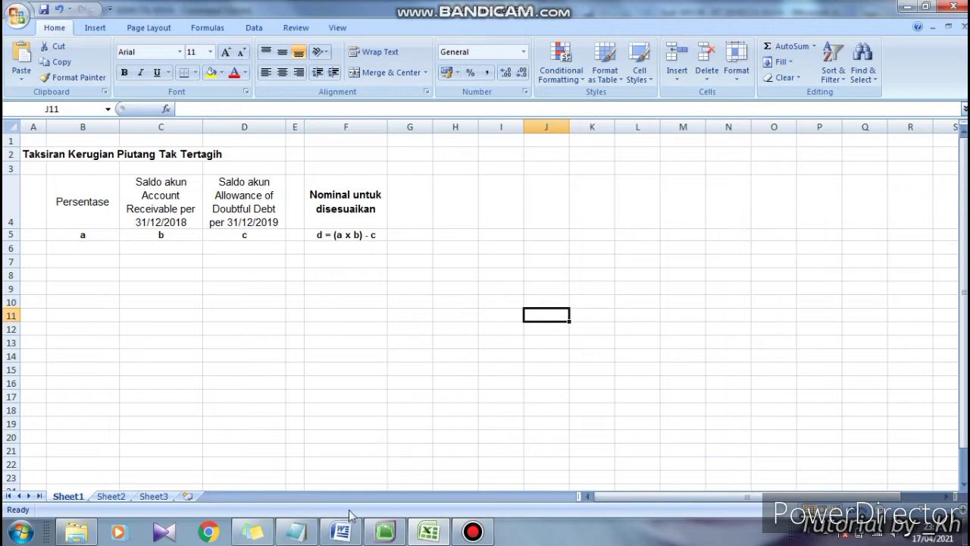
pyautogui.click(341, 532)
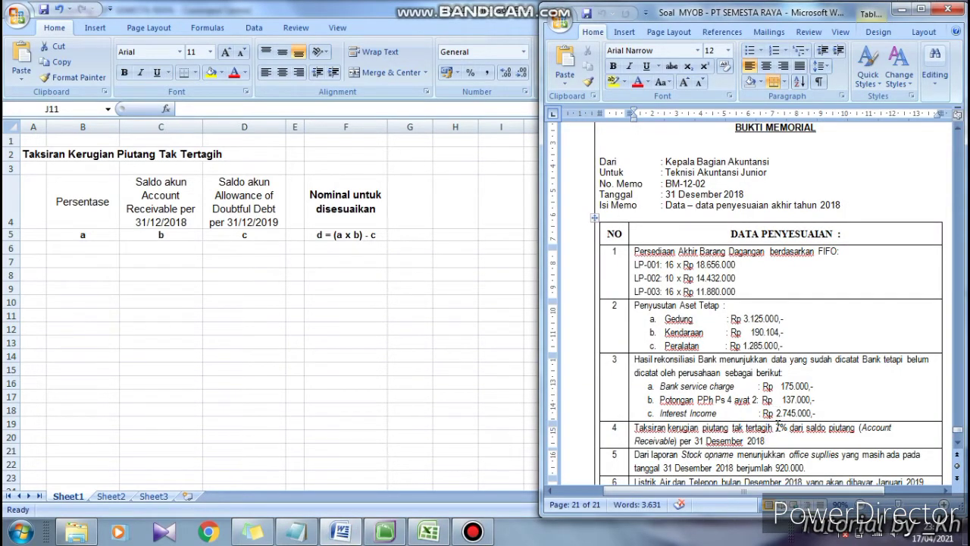
pyautogui.moveTo(776, 427); pyautogui.dragTo(790, 428)
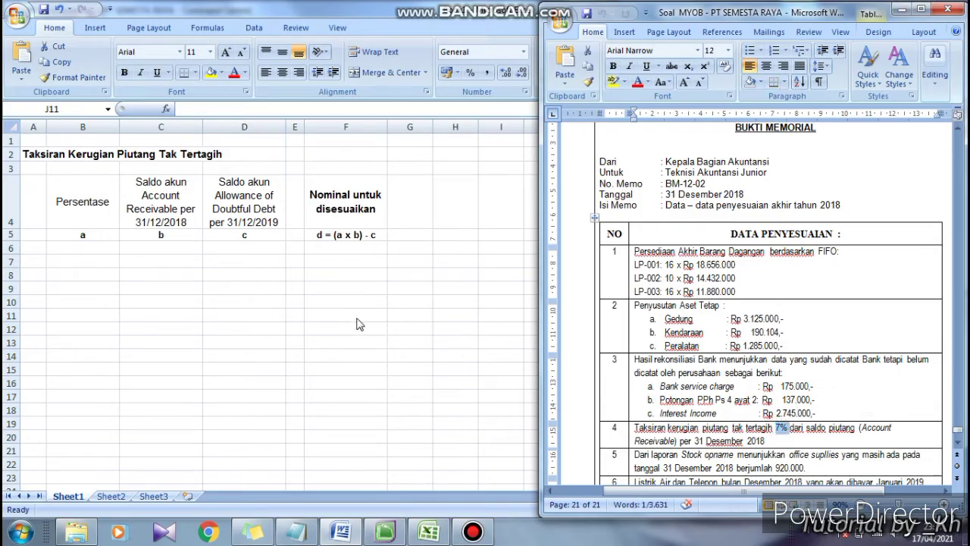
pyautogui.click(80, 248)
pyautogui.click(82, 248)
pyautogui.write('7')
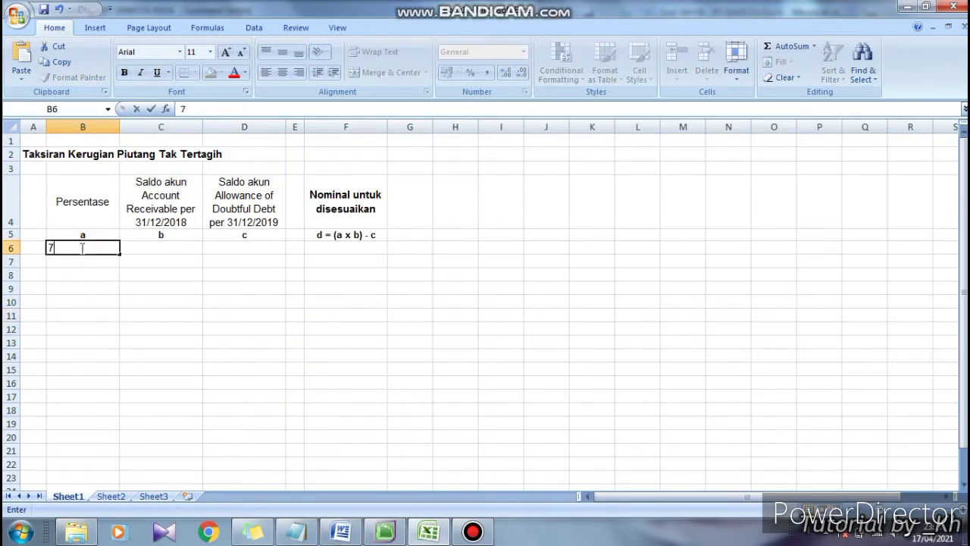
pyautogui.write('%')
pyautogui.click(168, 244)
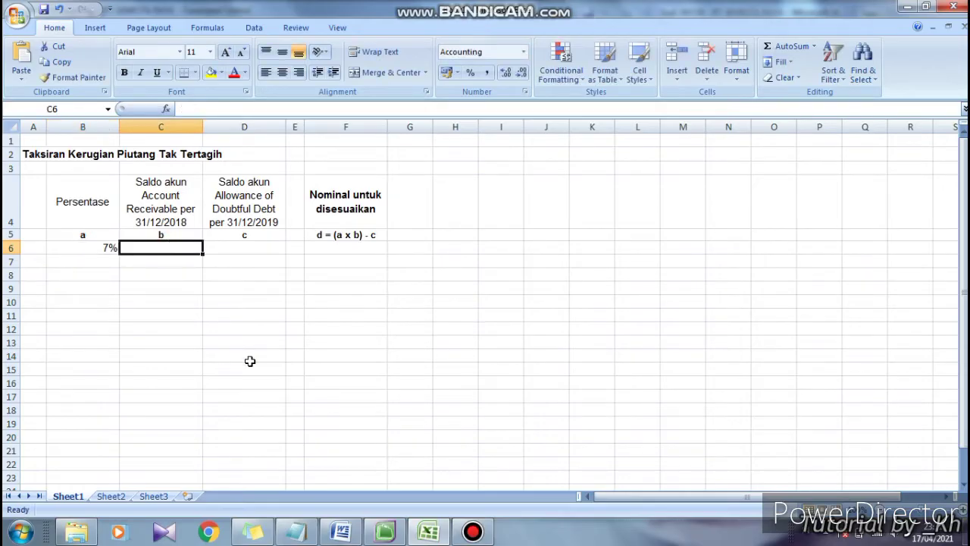
# - Switch to MYOB and look up the Accounts Receivable balance among the asset accounts in the Accounts List
pyautogui.click(343, 532)
pyautogui.moveTo(381, 535)
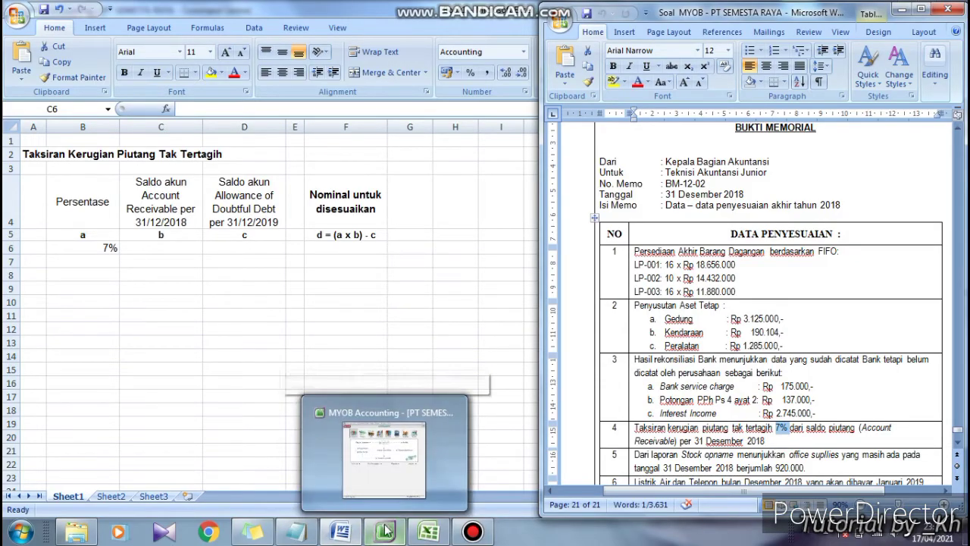
pyautogui.click(383, 459)
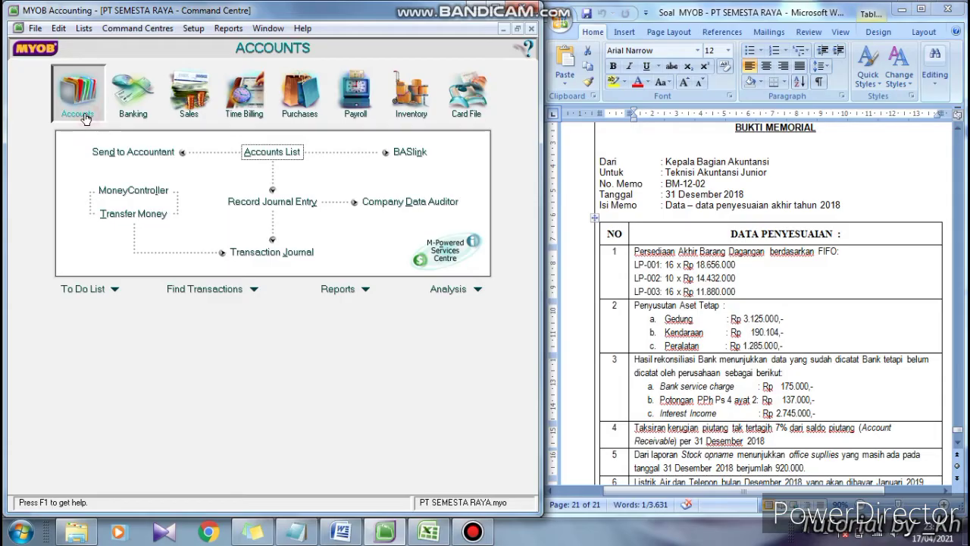
pyautogui.click(267, 155)
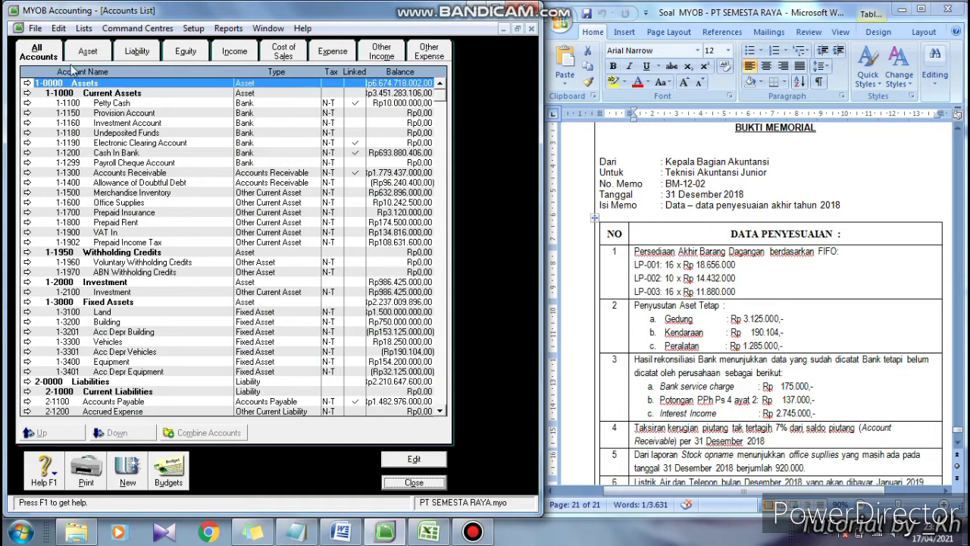
pyautogui.click(88, 51)
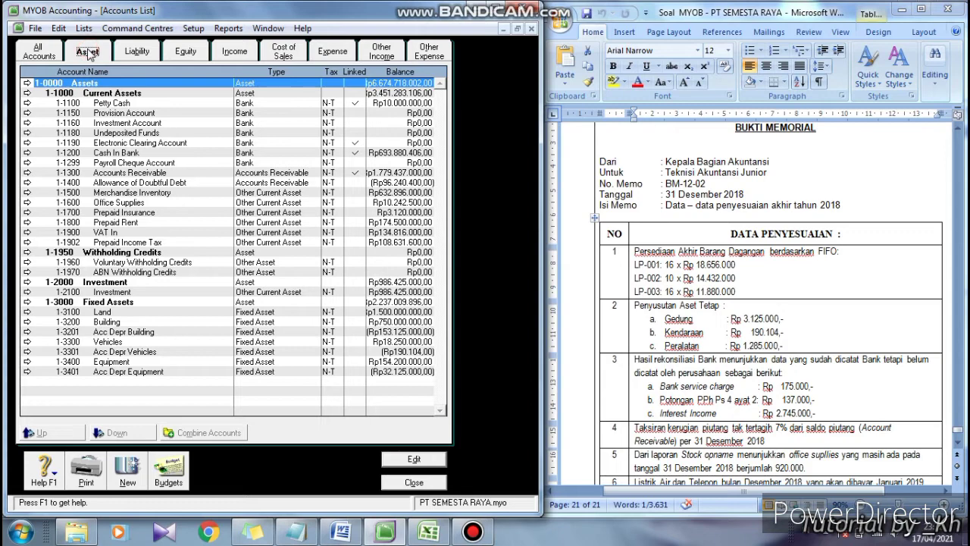
pyautogui.click(173, 176)
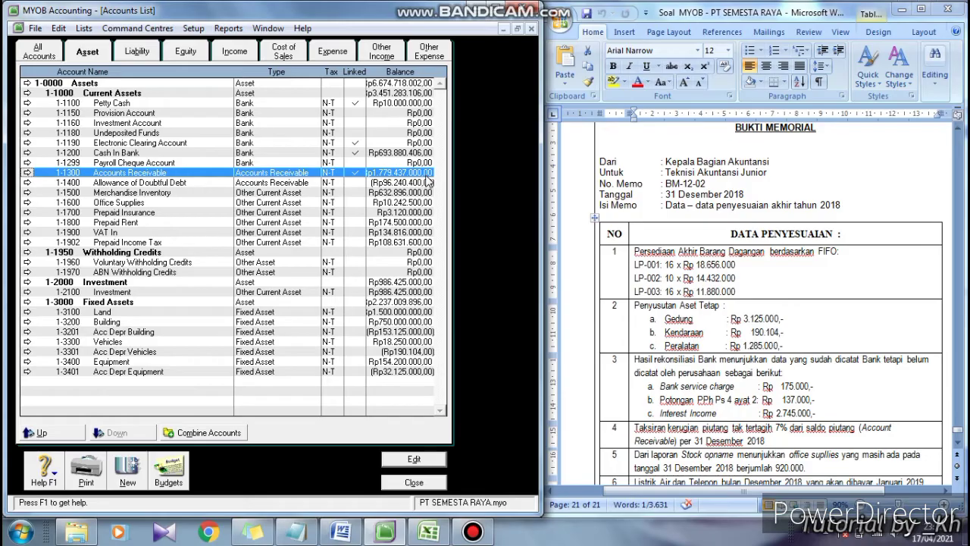
pyautogui.click(429, 532)
pyautogui.write('1')
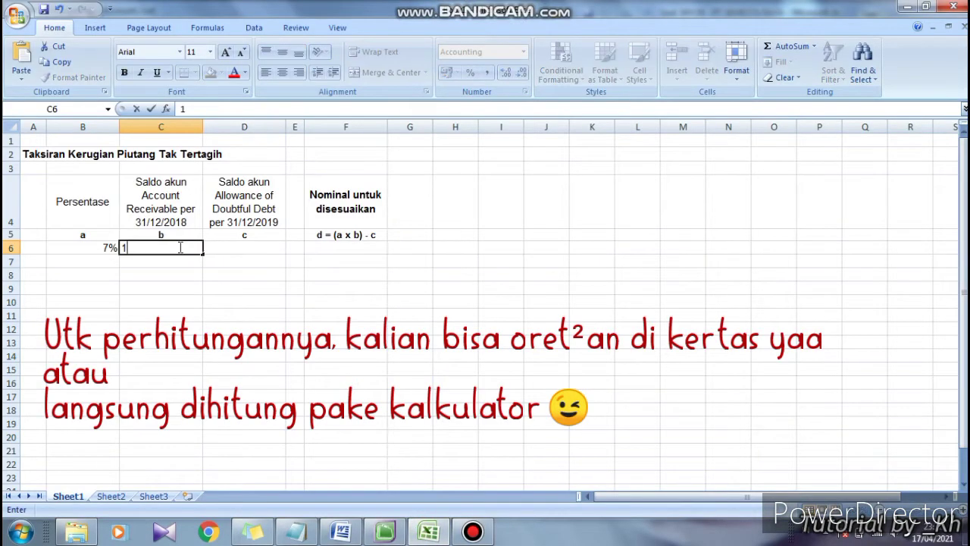
pyautogui.write('779437000')
pyautogui.press('Return')
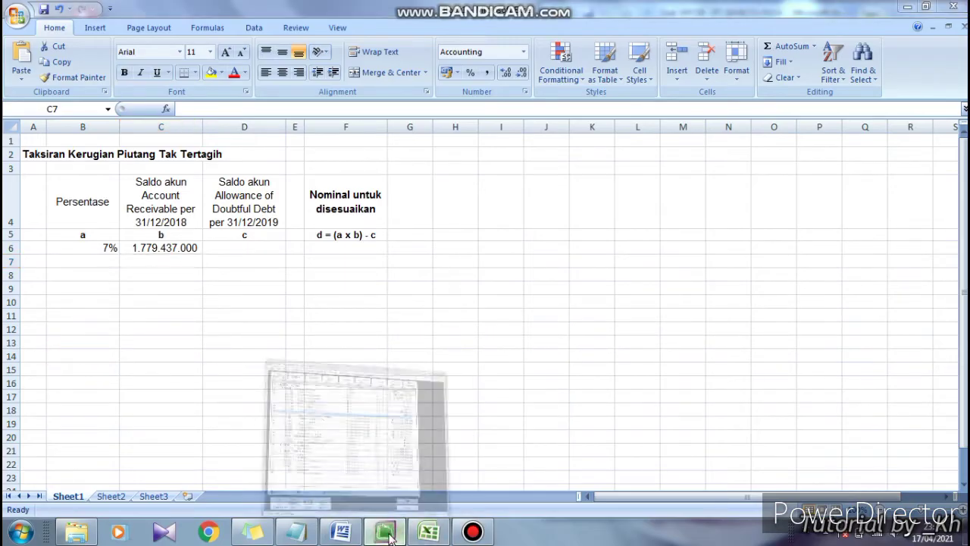
# - Look up the Allowance of Doubtful Debt balance in MYOB and enter 96.240.400 in cell D6 of the Excel sheet
pyautogui.click(326, 402)
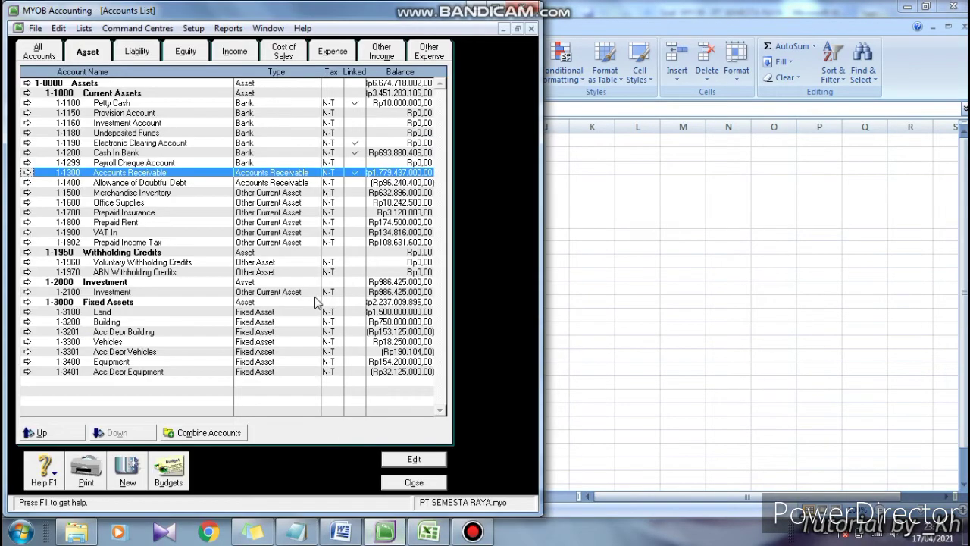
pyautogui.click(170, 185)
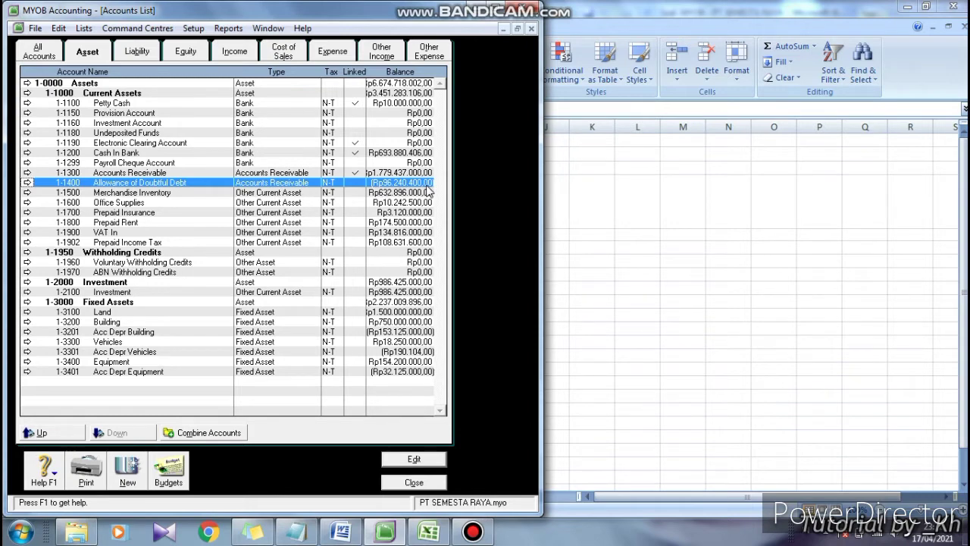
pyautogui.click(428, 535)
pyautogui.click(260, 250)
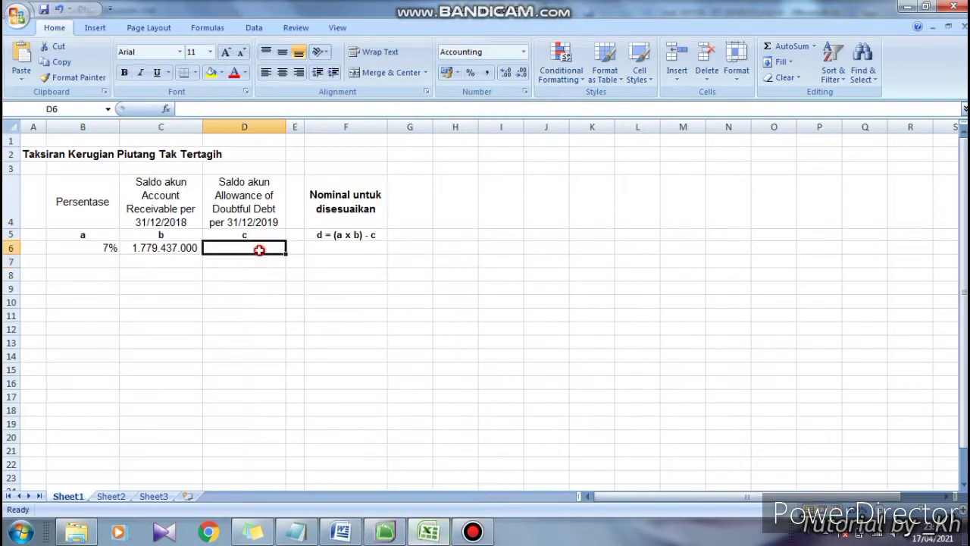
pyautogui.write('96')
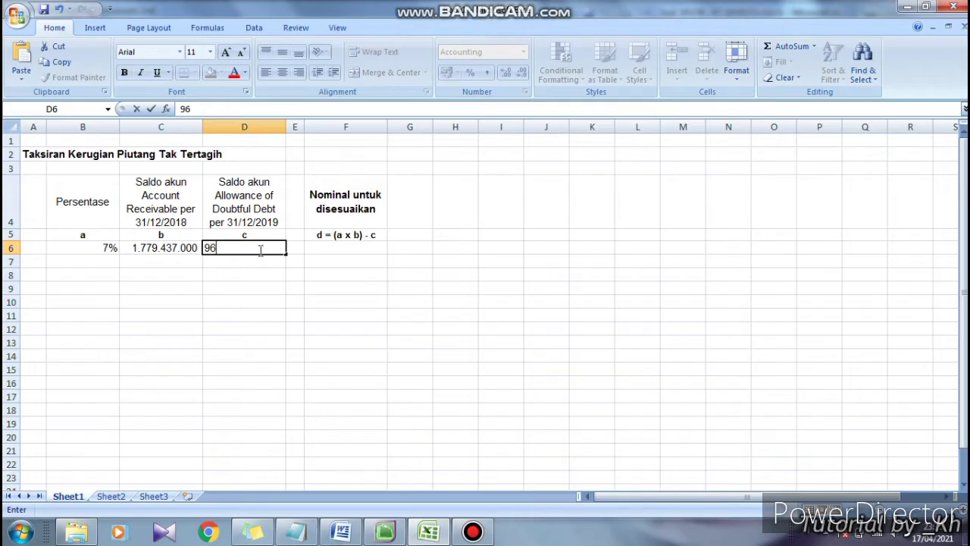
pyautogui.write('.240.400')
pyautogui.press('Return')
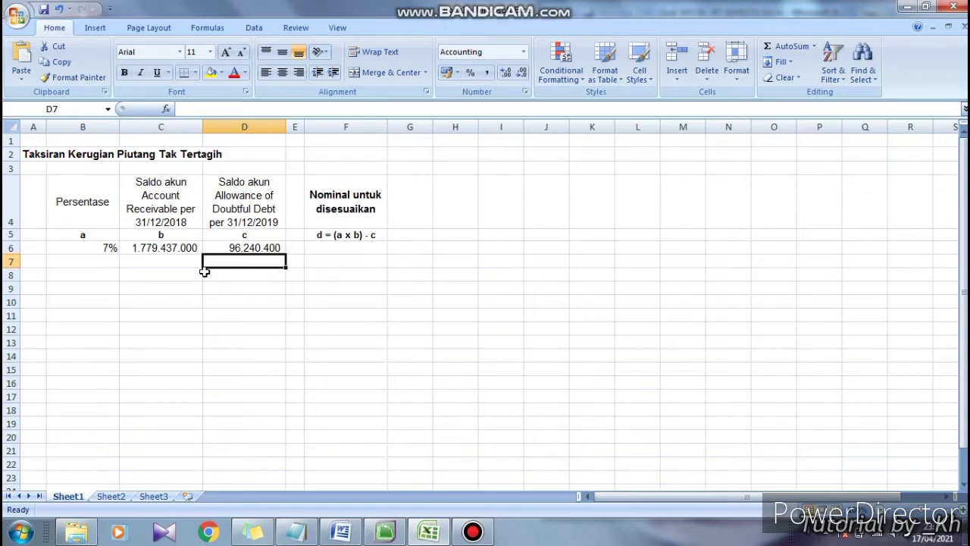
# - Calculate the adjustment amount in cell F6 with the formula =(B6*C6)-D6
pyautogui.click(351, 249)
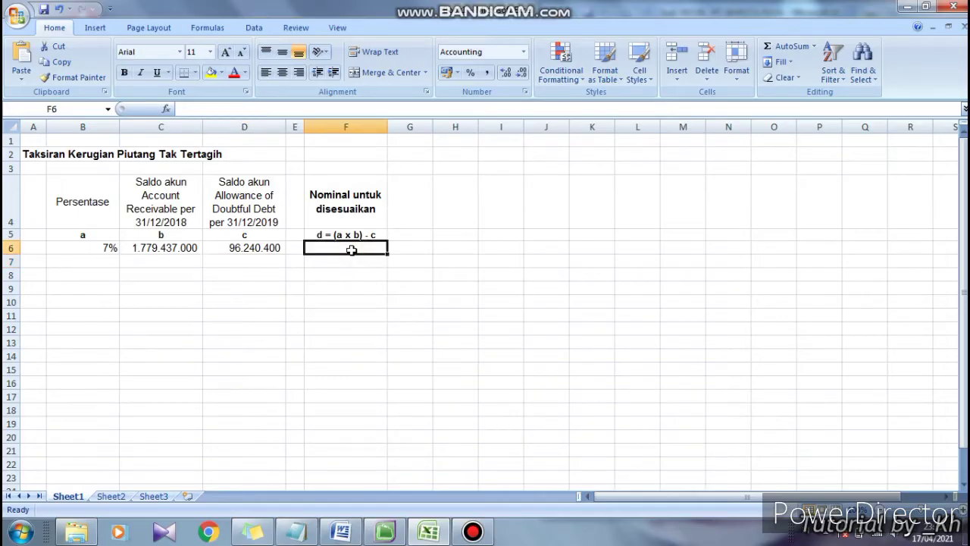
pyautogui.write('=(')
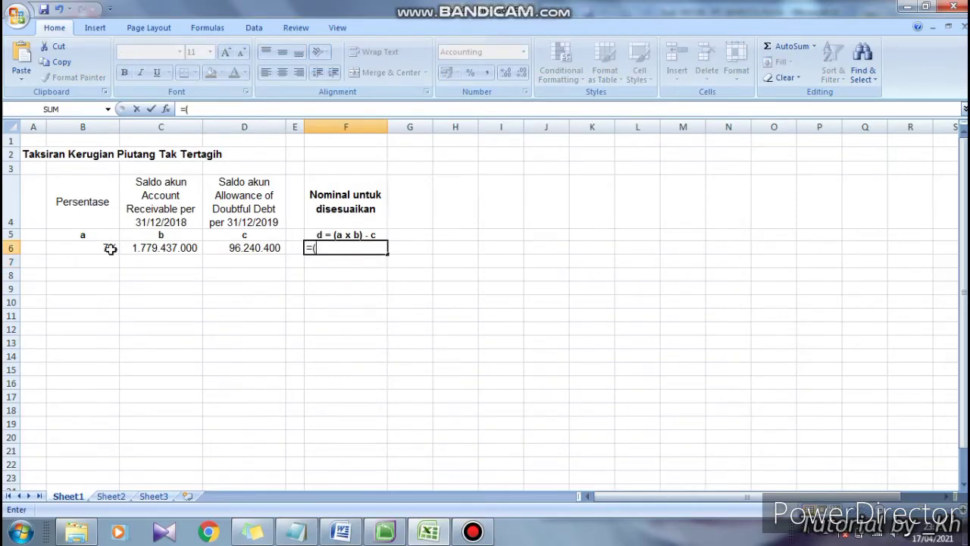
pyautogui.click(111, 248)
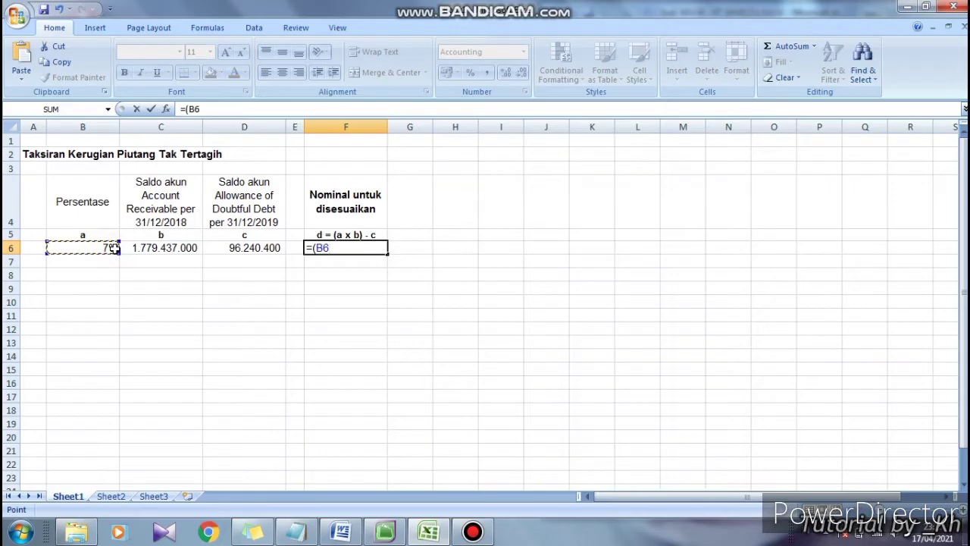
pyautogui.write('*')
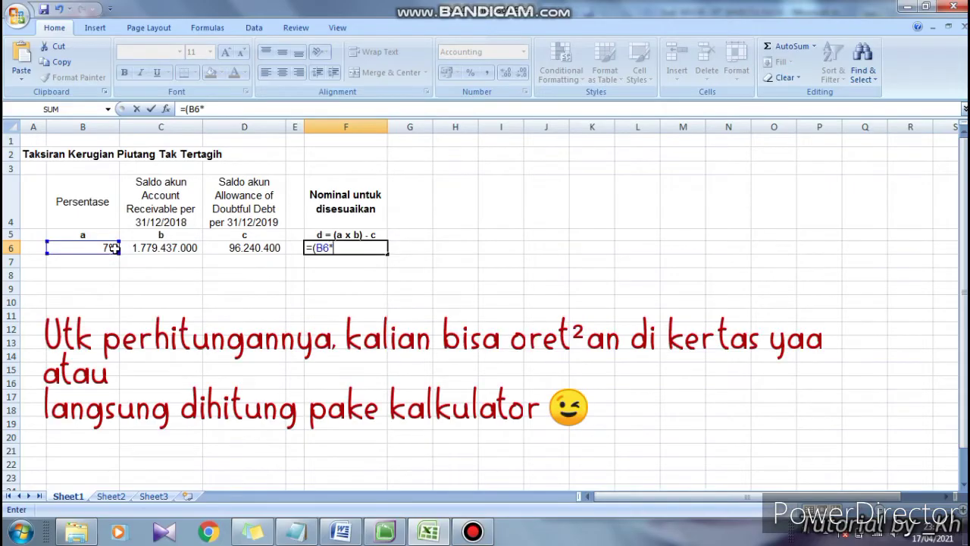
pyautogui.click(160, 254)
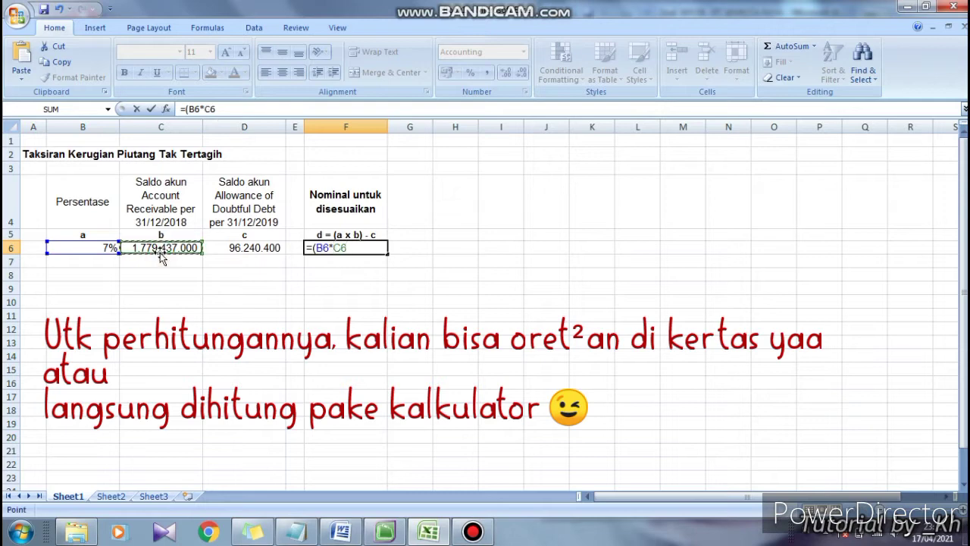
pyautogui.write(')-')
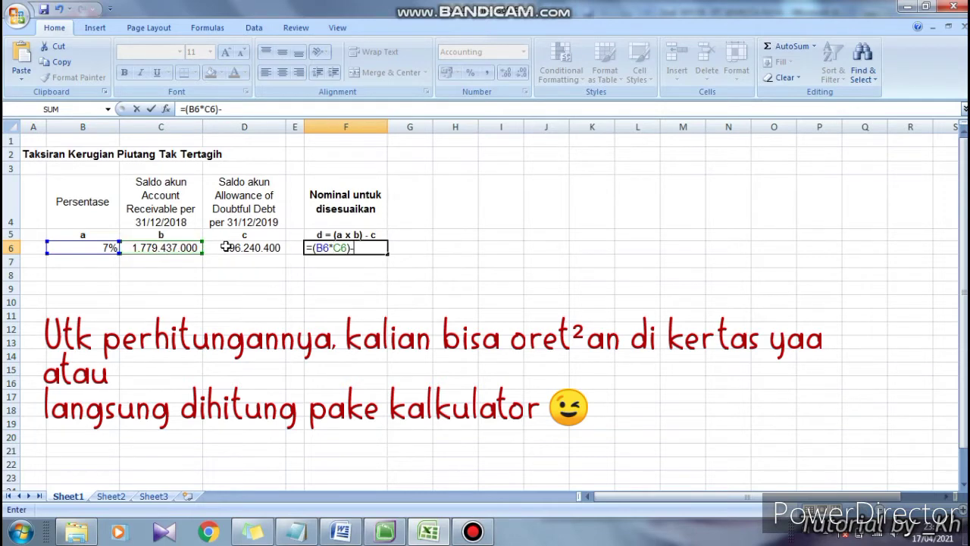
pyautogui.click(226, 247)
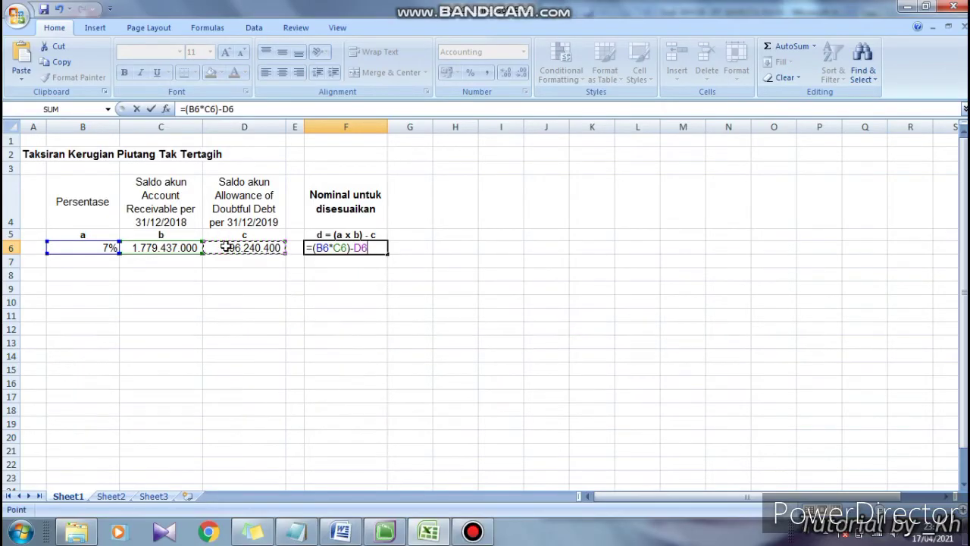
pyautogui.press('Return')
pyautogui.click(373, 251)
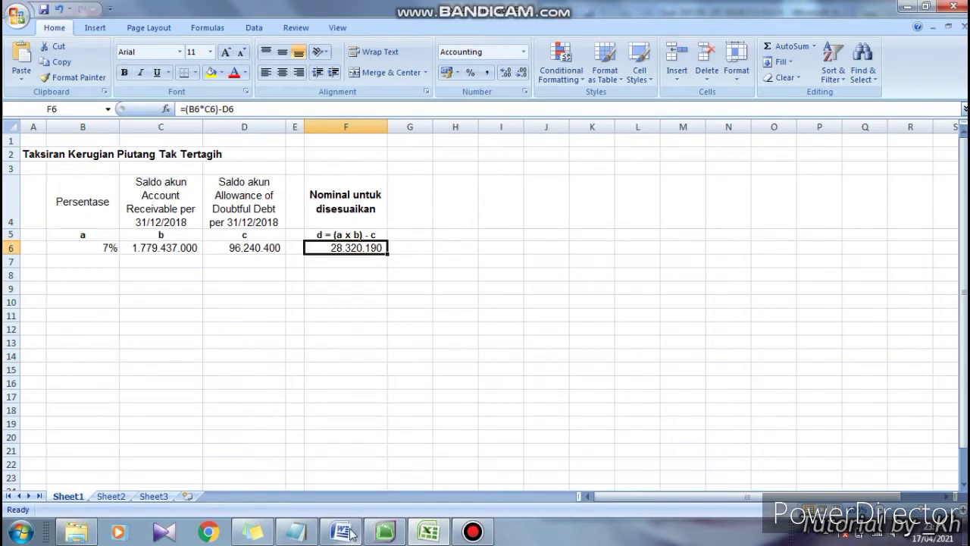
# - Switch to MYOB with the Word memo alongside, close the Accounts List and open a new general journal entry
pyautogui.moveTo(350, 534)
pyautogui.click(384, 532)
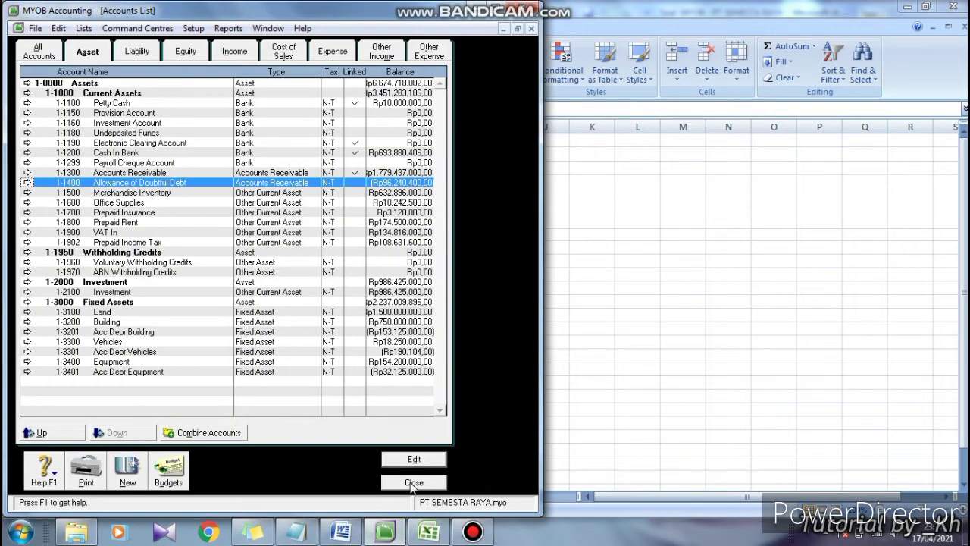
pyautogui.hotkey('alt', 'Tab')
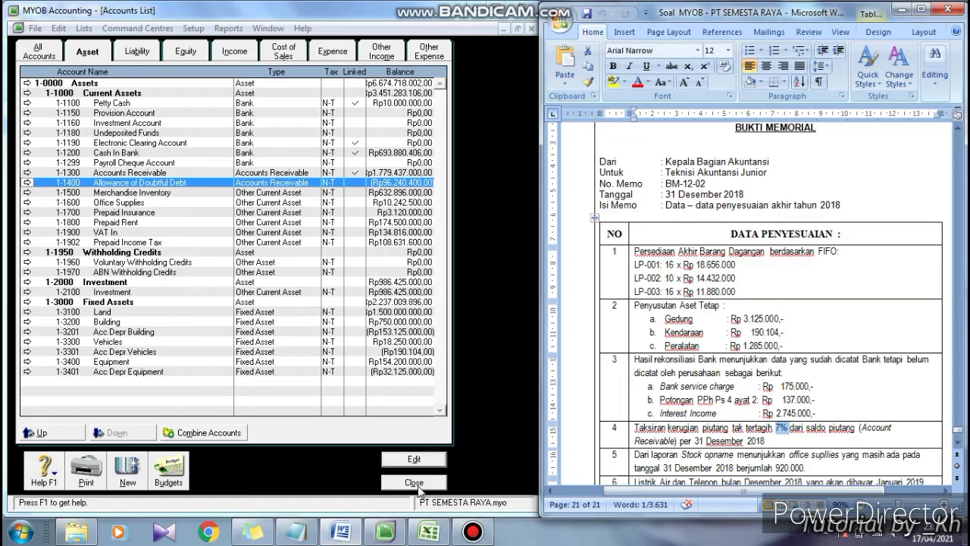
pyautogui.click(417, 485)
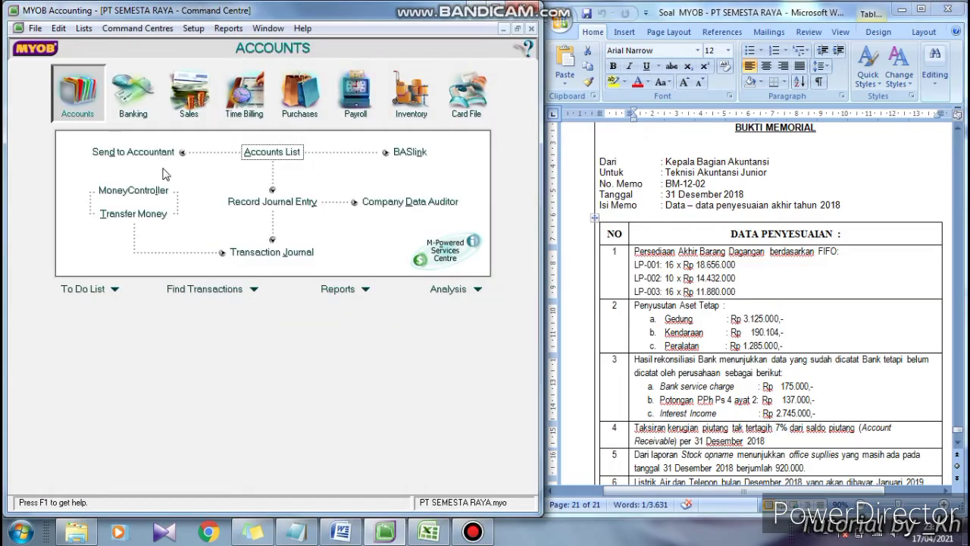
pyautogui.click(269, 205)
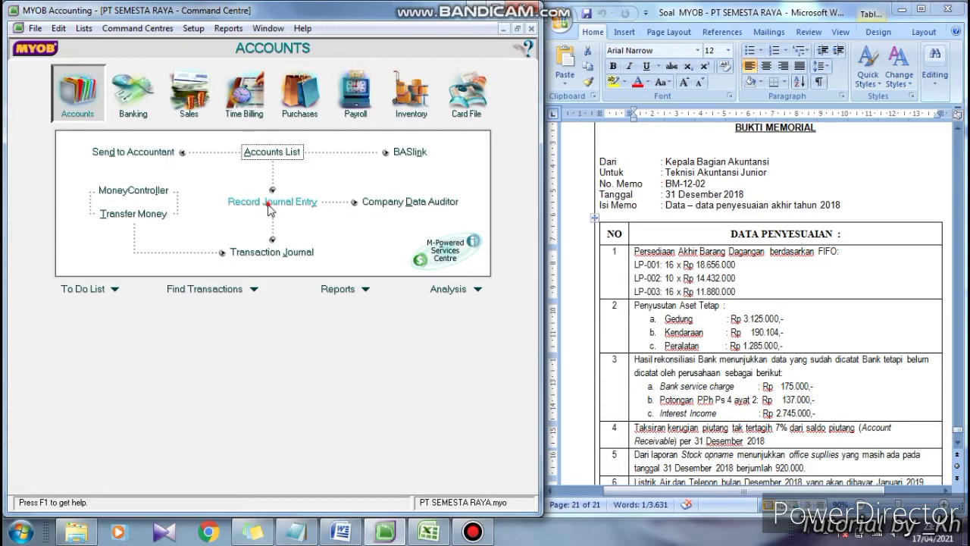
# - Set the general journal number to BM1202 and the date to 31/12/2018
pyautogui.click(129, 106)
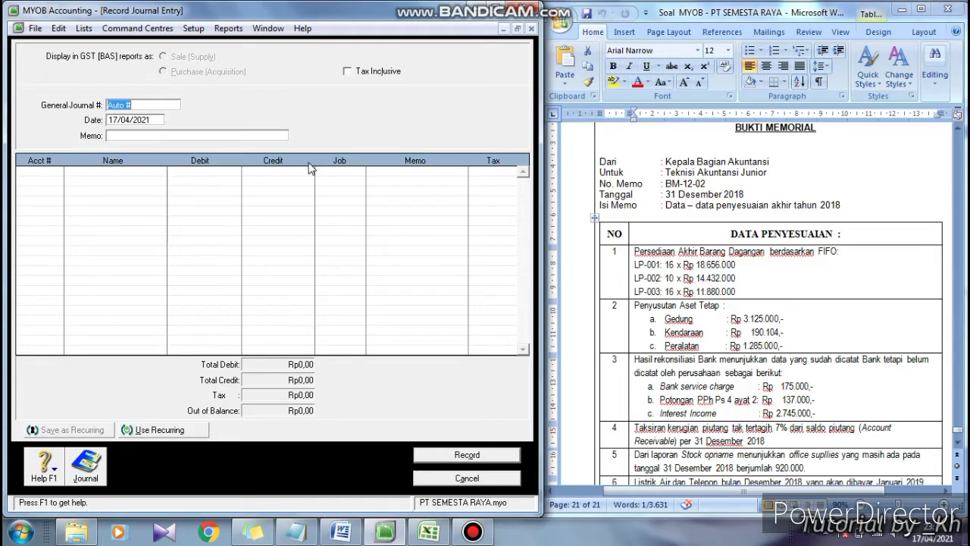
pyautogui.write('BM12012')
pyautogui.press('BackSpace')
pyautogui.press('BackSpace')
pyautogui.write('2')
pyautogui.click(139, 119)
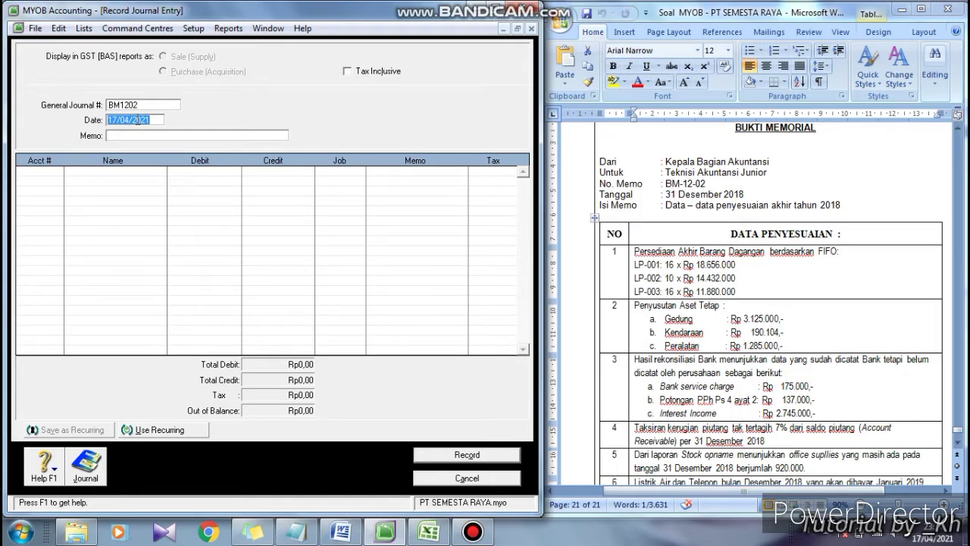
pyautogui.write('*31/12')
pyautogui.press('BackSpace')
pyautogui.write('2')
pyautogui.write('18')
# - Enter the journal memo "Penyesuaian 4 - piutang tak tertagih"
pyautogui.click(140, 135)
pyautogui.write('Penyesuaian 4 -')
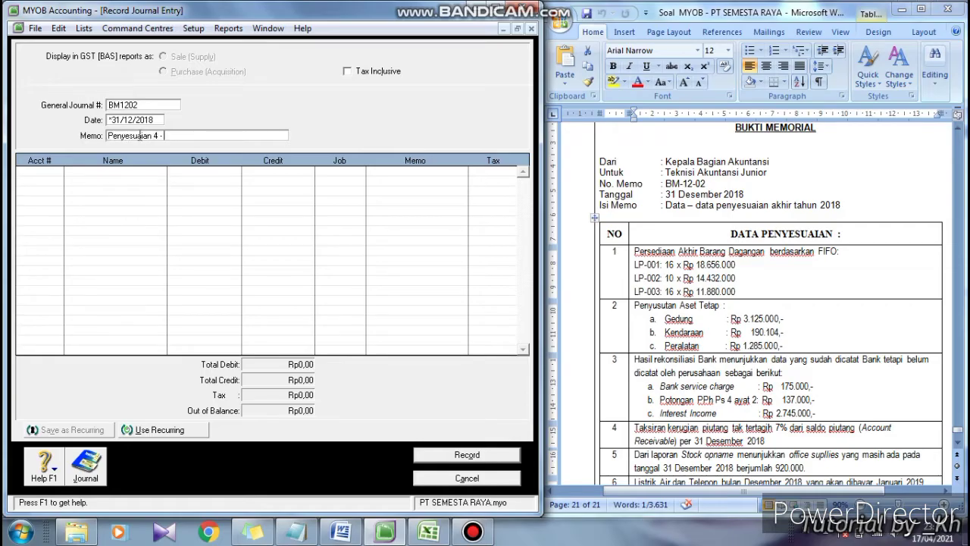
pyautogui.write(' piutang tak tertagih')
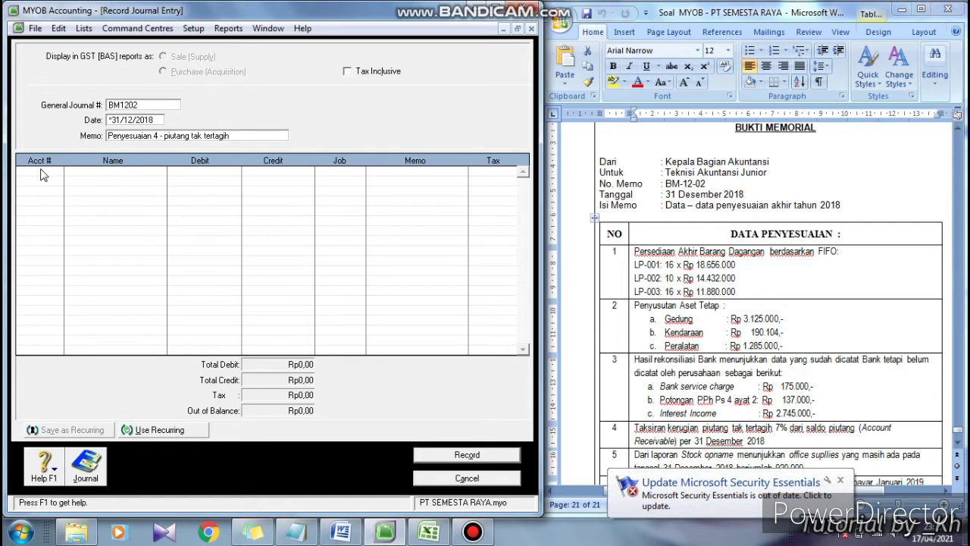
# - Choose expense account 6-1300 Doubtful Debts for the first line of the journal entry
pyautogui.click(44, 175)
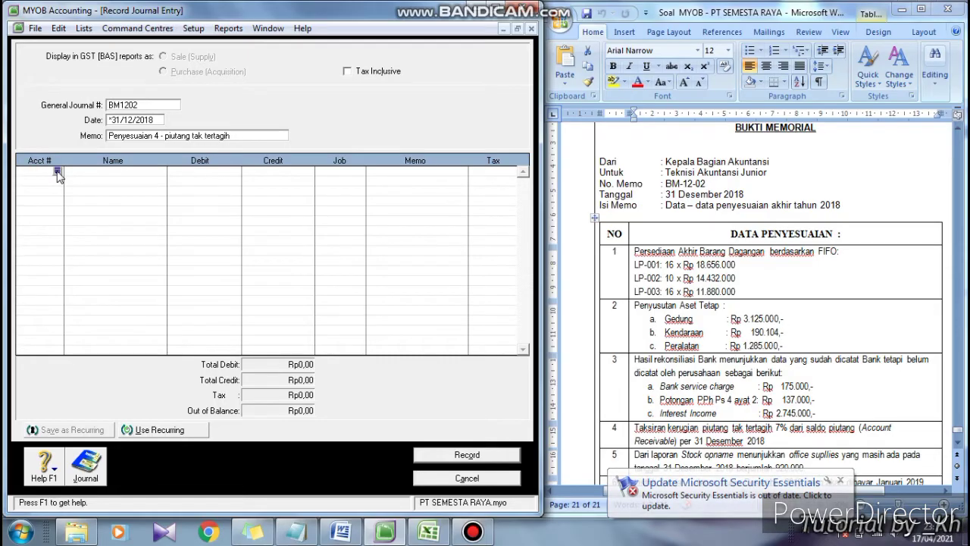
pyautogui.click(57, 172)
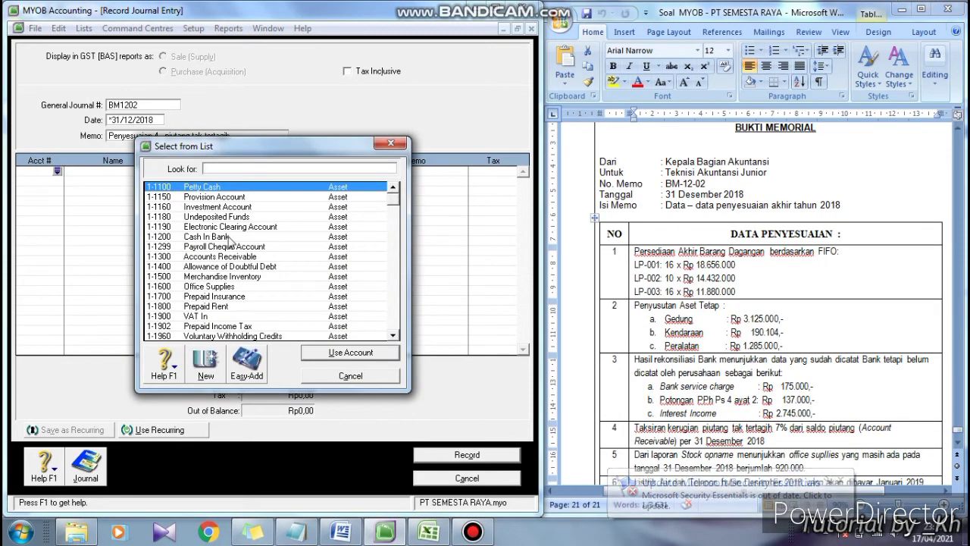
pyautogui.write('6')
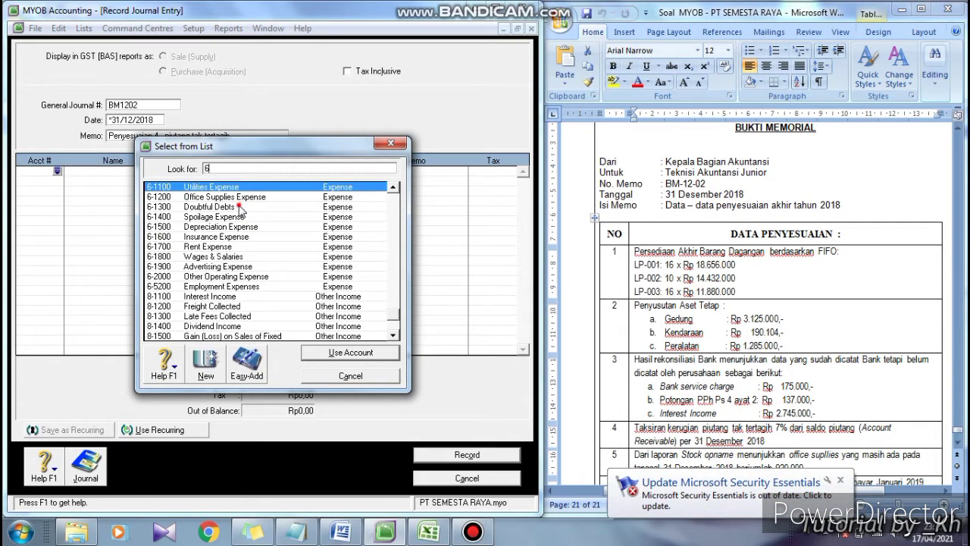
pyautogui.doubleClick(239, 206)
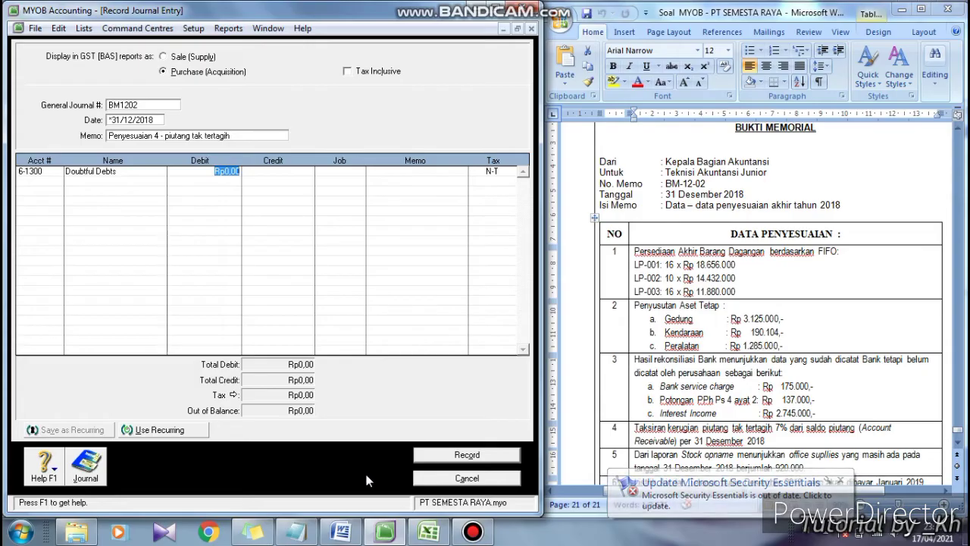
# - Enter a debit of 28320190 for Doubtful Debts, checking the amount against the Excel calculation
pyautogui.click(429, 533)
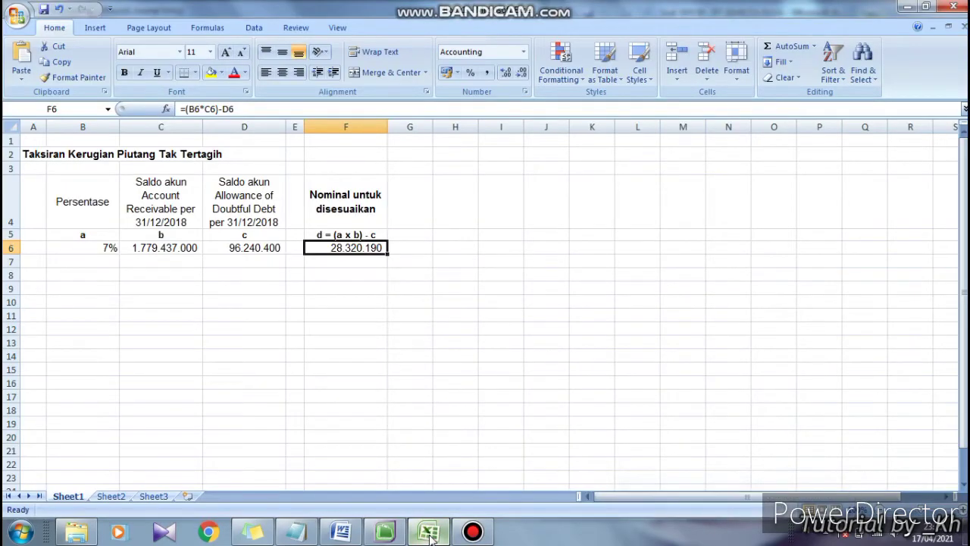
pyautogui.click(429, 533)
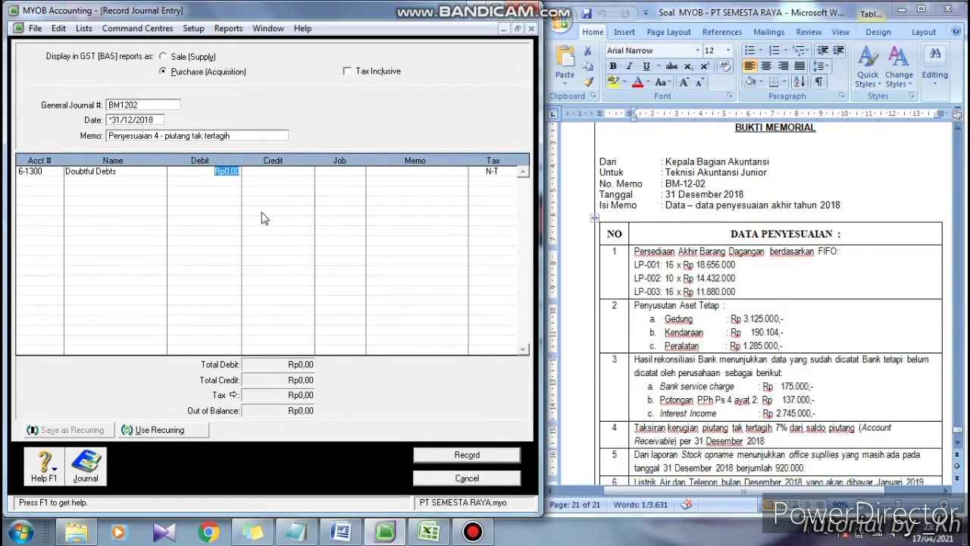
pyautogui.write('48320190')
pyautogui.click(426, 533)
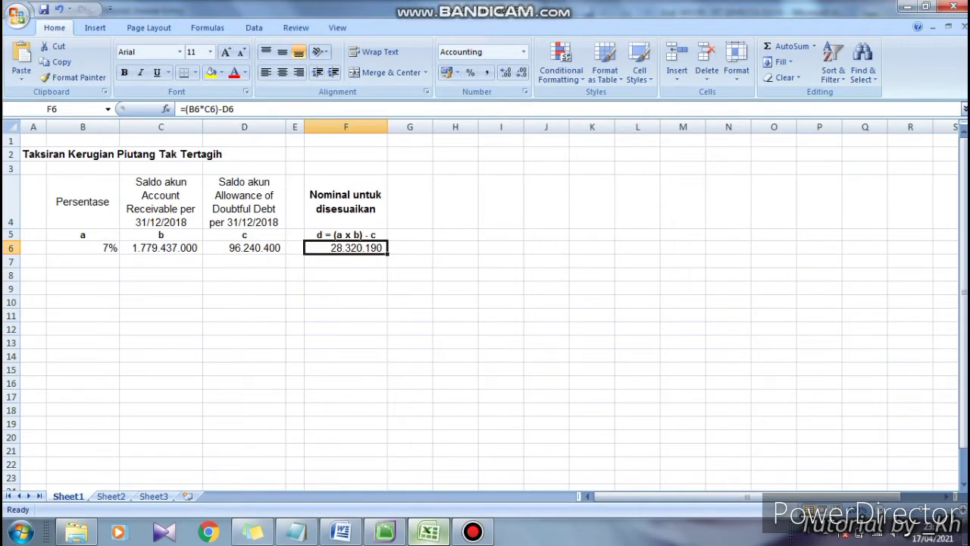
pyautogui.click(426, 533)
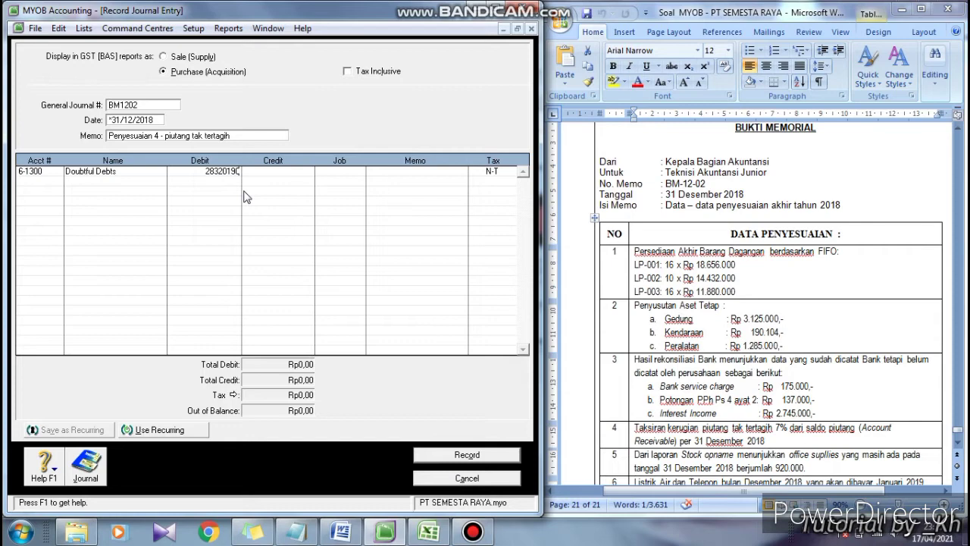
pyautogui.press('Return')
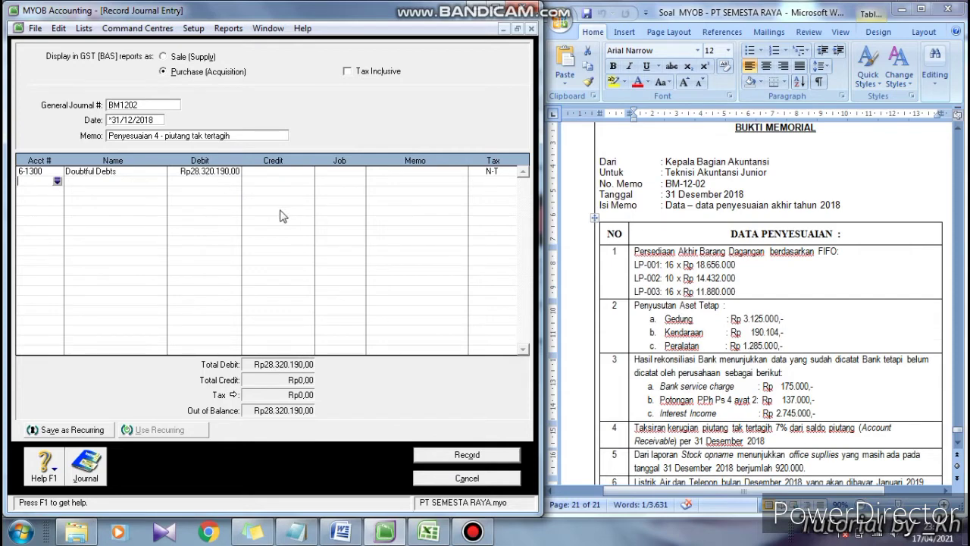
pyautogui.click(431, 537)
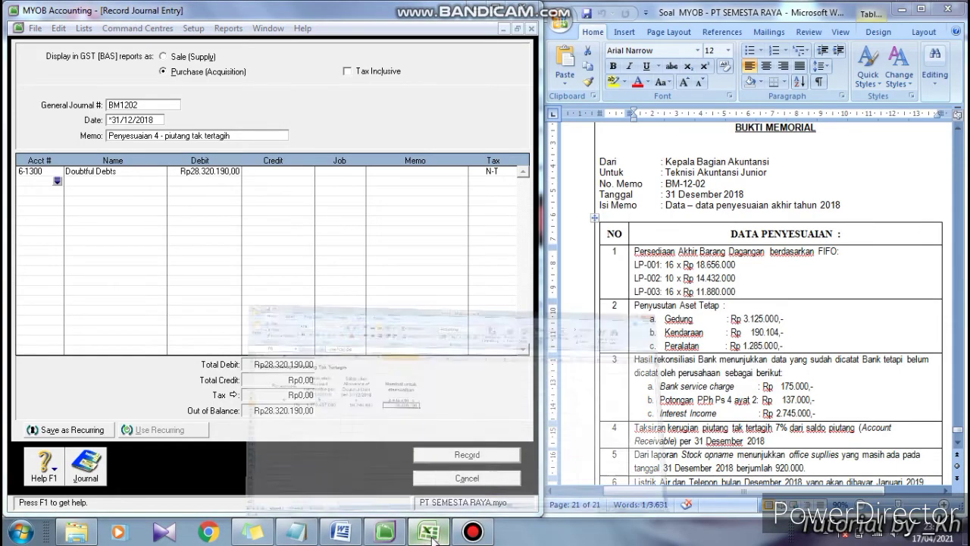
pyautogui.click(431, 537)
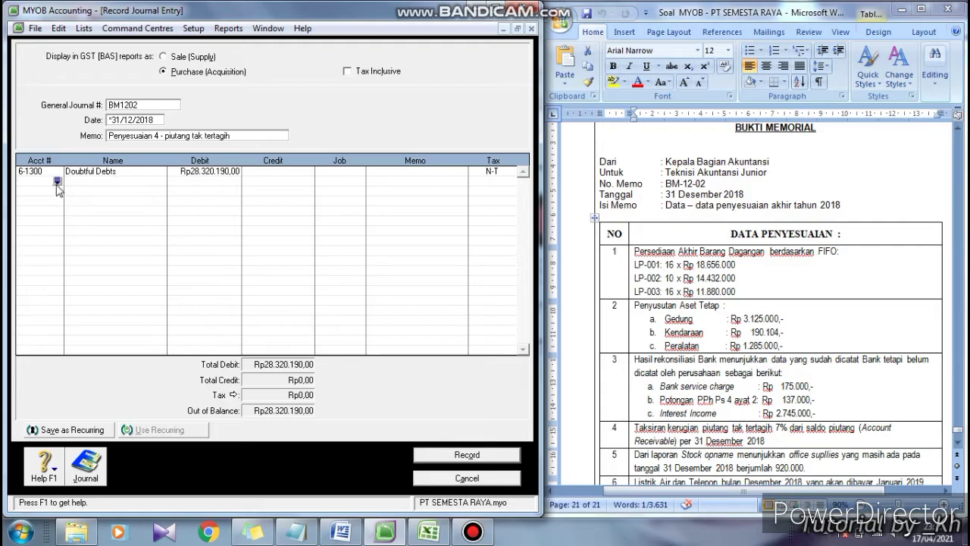
# - Add a second journal line crediting account 1-1400 Allowance of Doubtful Debt with Rp28.320.190,00
pyautogui.click(57, 183)
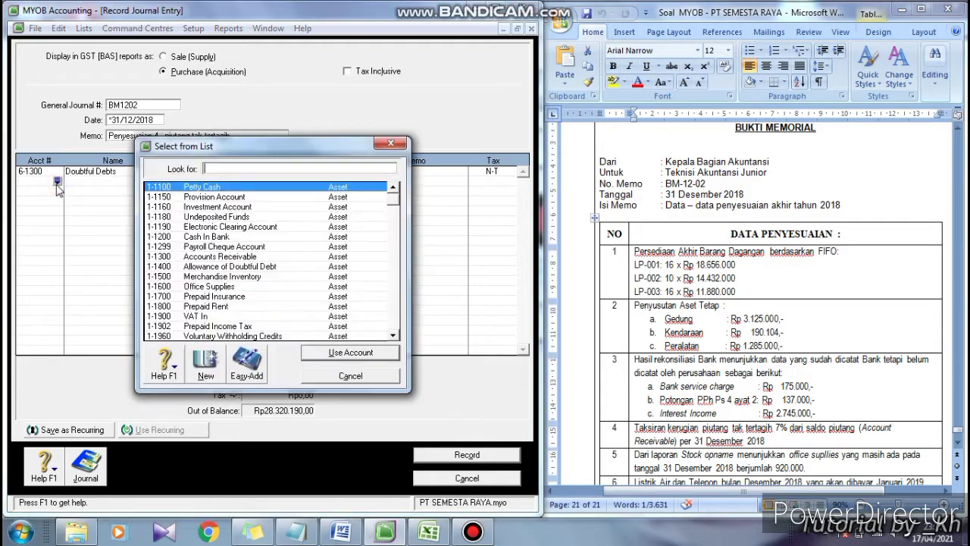
pyautogui.doubleClick(249, 268)
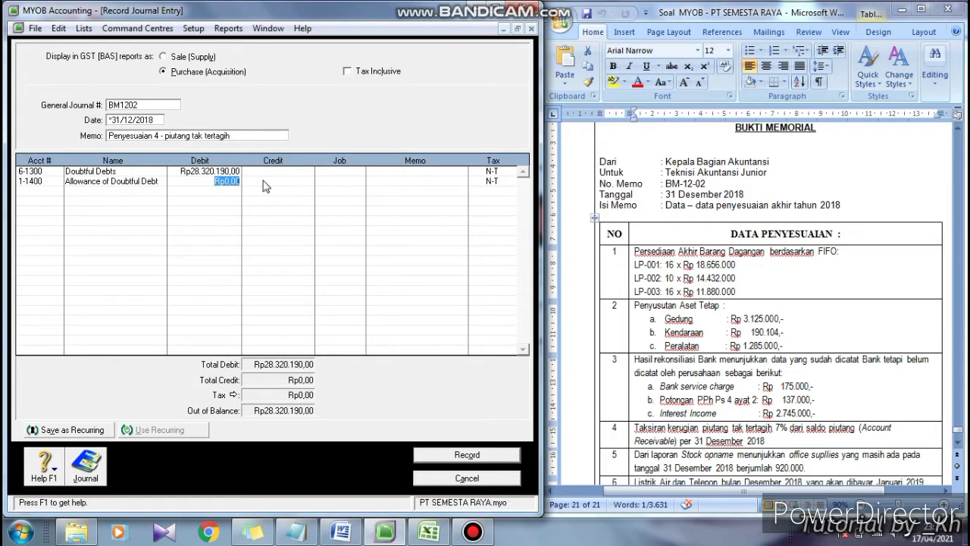
pyautogui.press('Tab')
pyautogui.press('Return')
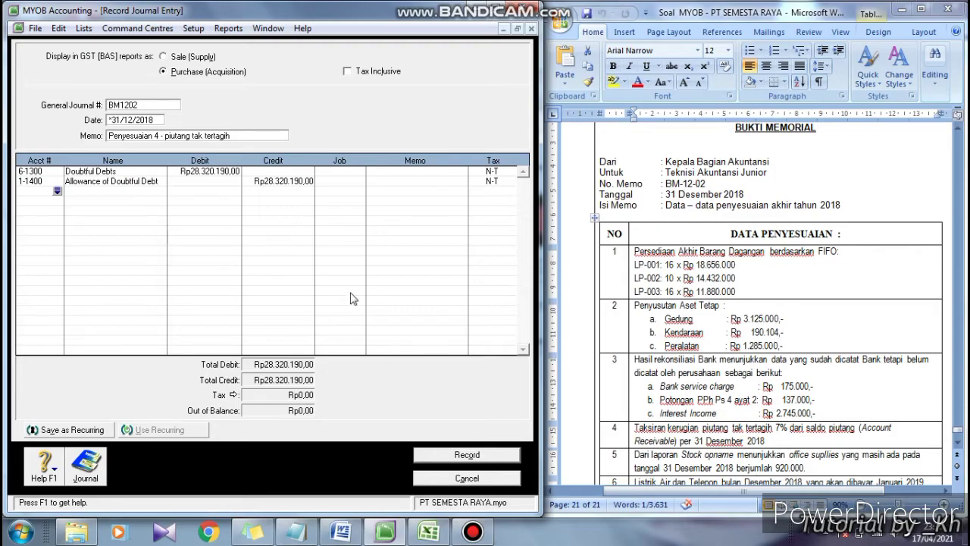
# - Review the transaction recap, record journal BM1202 and leave the journal entry window
pyautogui.hotkey('ctrl', 'r')
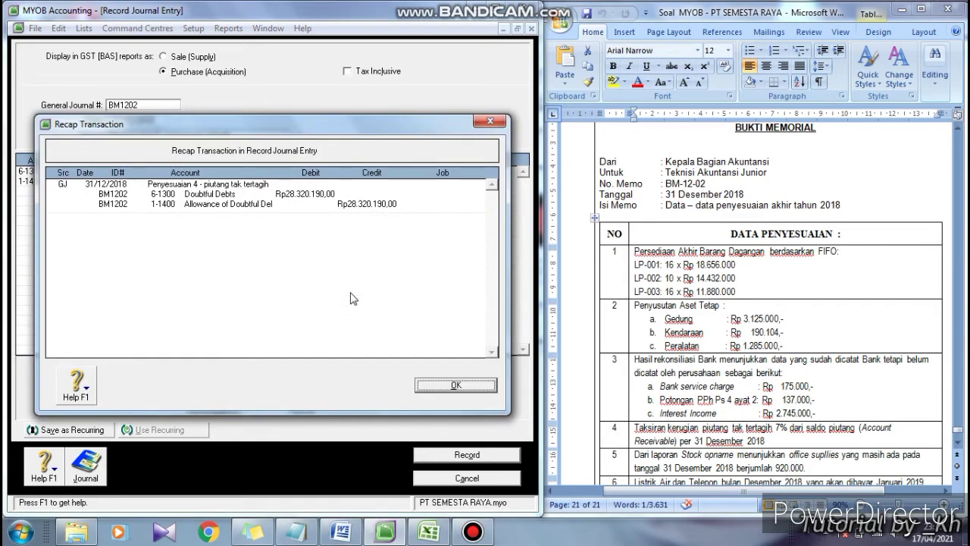
pyautogui.moveTo(324, 124); pyautogui.dragTo(325, 217)
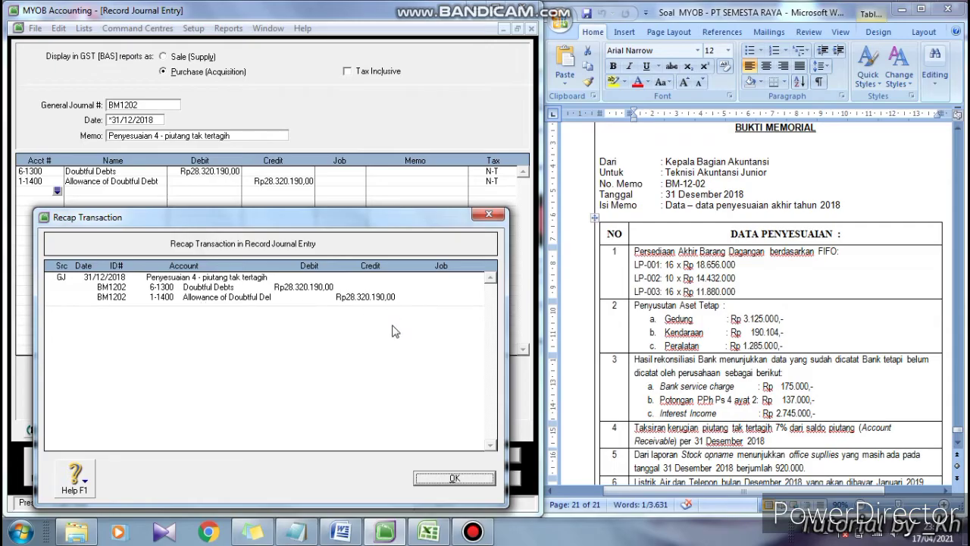
pyautogui.click(438, 480)
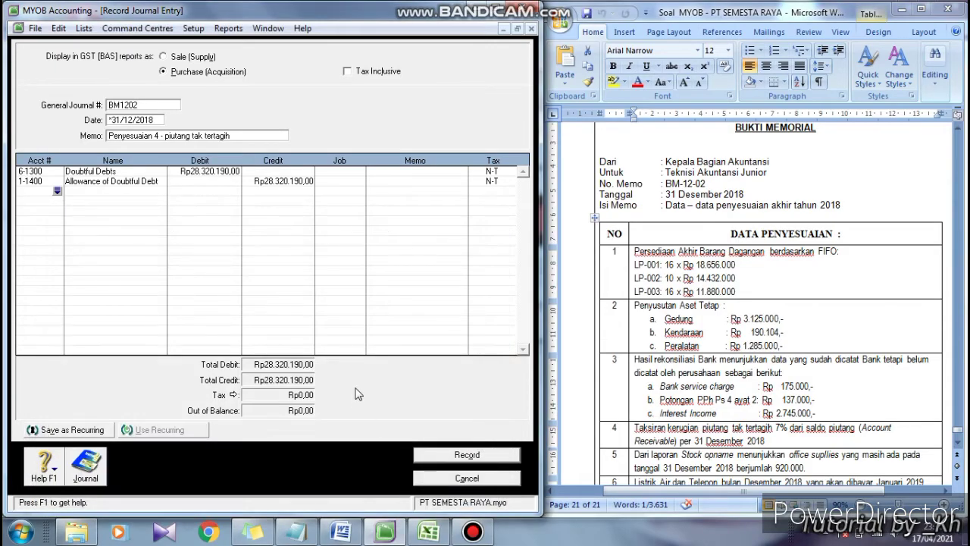
pyautogui.click(438, 453)
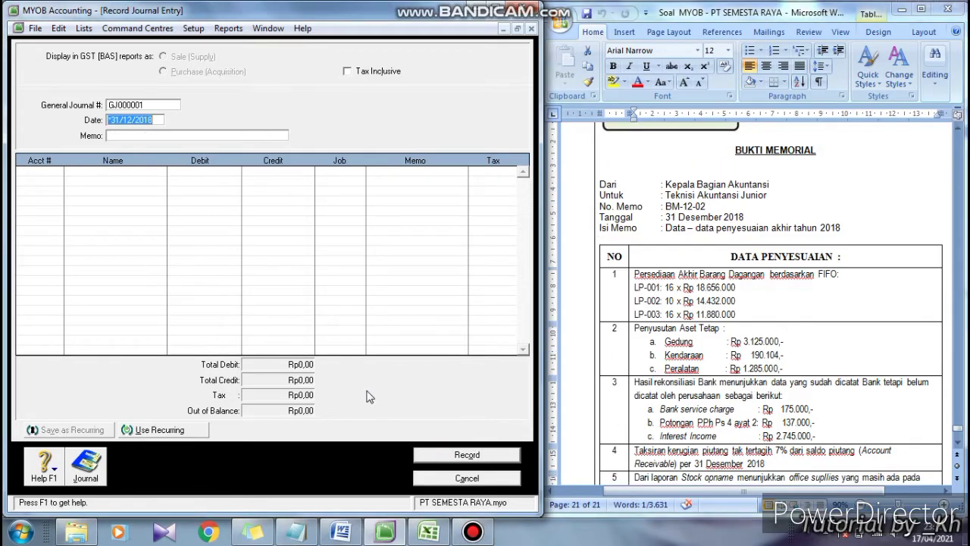
pyautogui.click(452, 477)
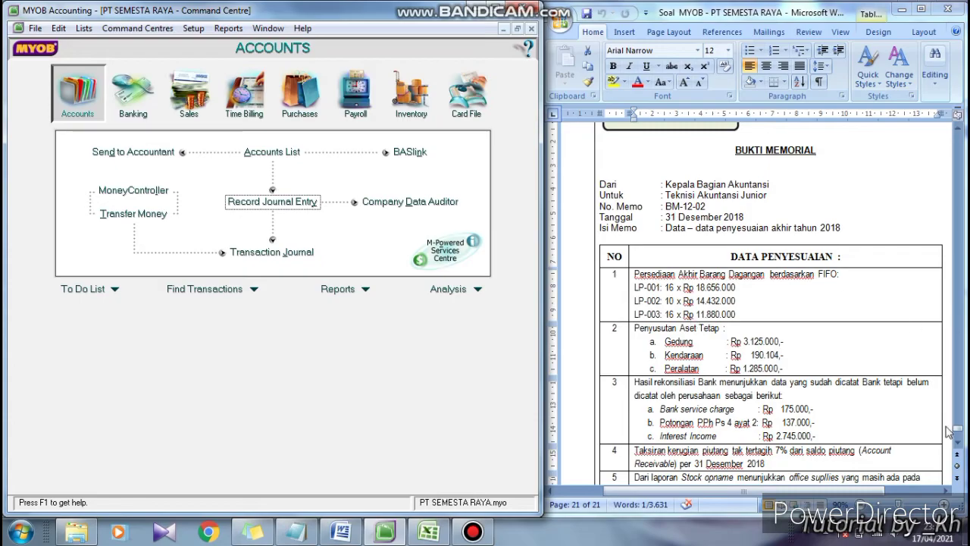
# - Locate and highlight adjustment 5, the office supplies stock opname, in the Word memo
pyautogui.scroll(-6, 959, 447)
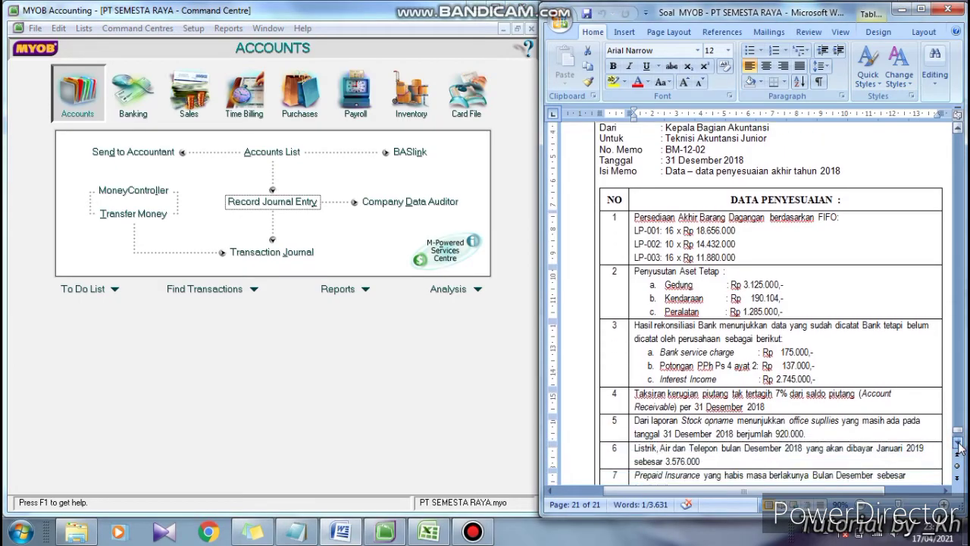
pyautogui.scroll(-1, 959, 448)
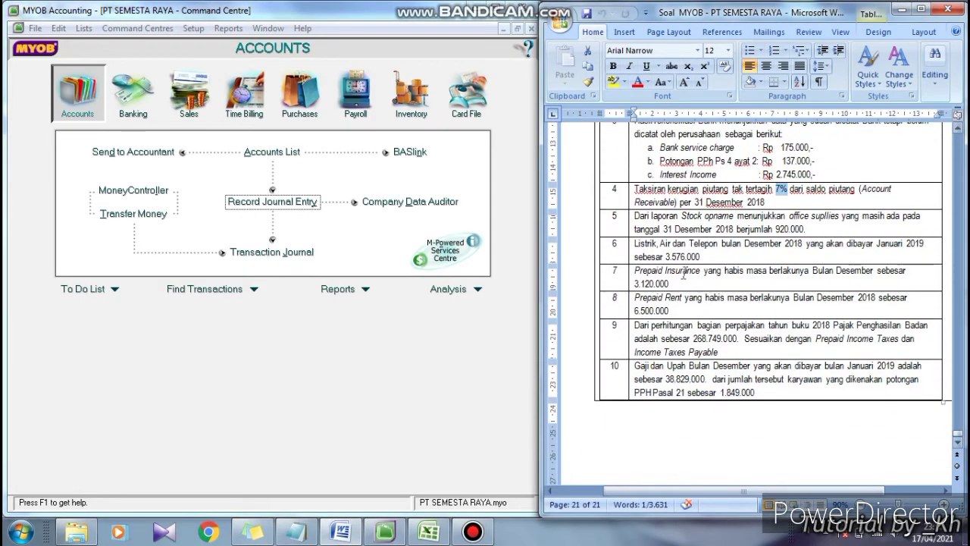
pyautogui.click(627, 221)
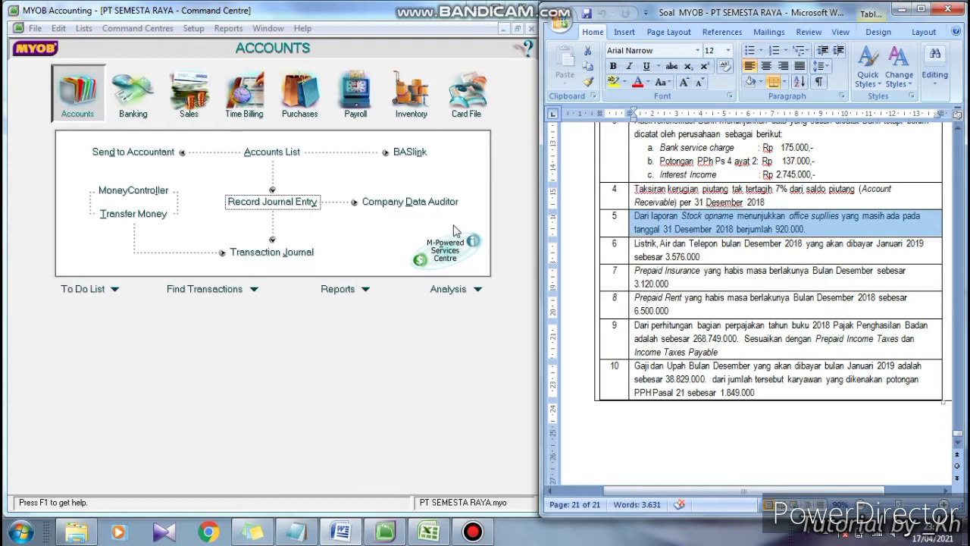
# - Look up the 1-1600 Office Supplies balance among the asset accounts in MYOB's Accounts List, then close the list
pyautogui.click(292, 326)
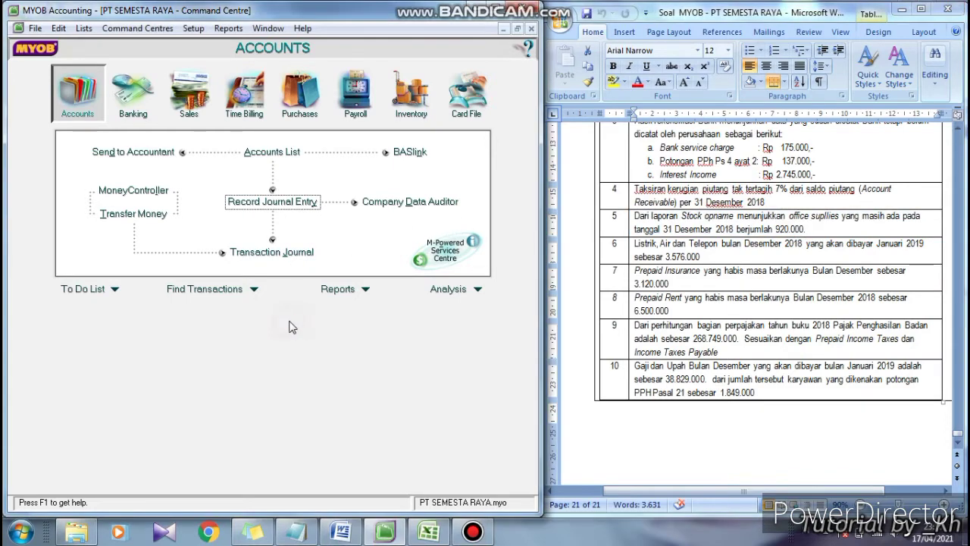
pyautogui.click(98, 115)
pyautogui.click(269, 152)
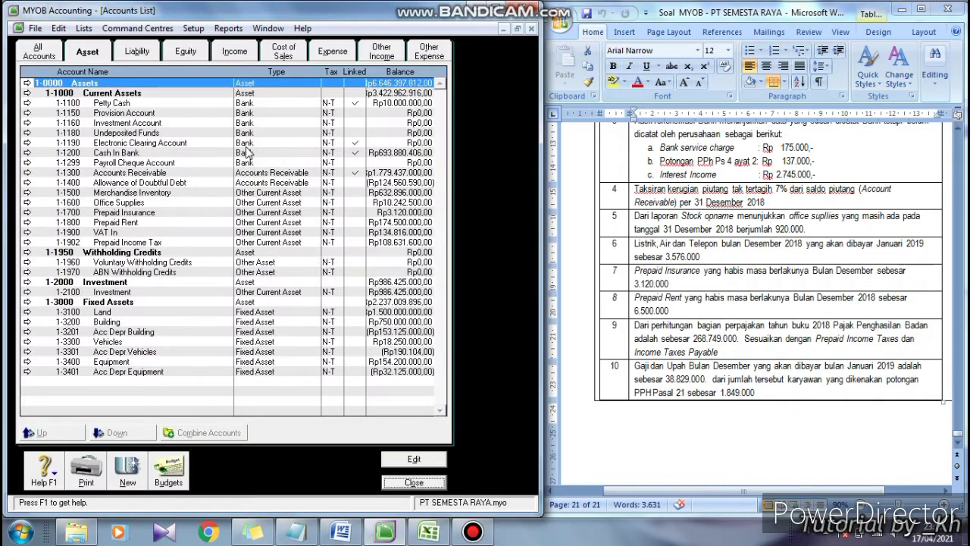
pyautogui.click(96, 58)
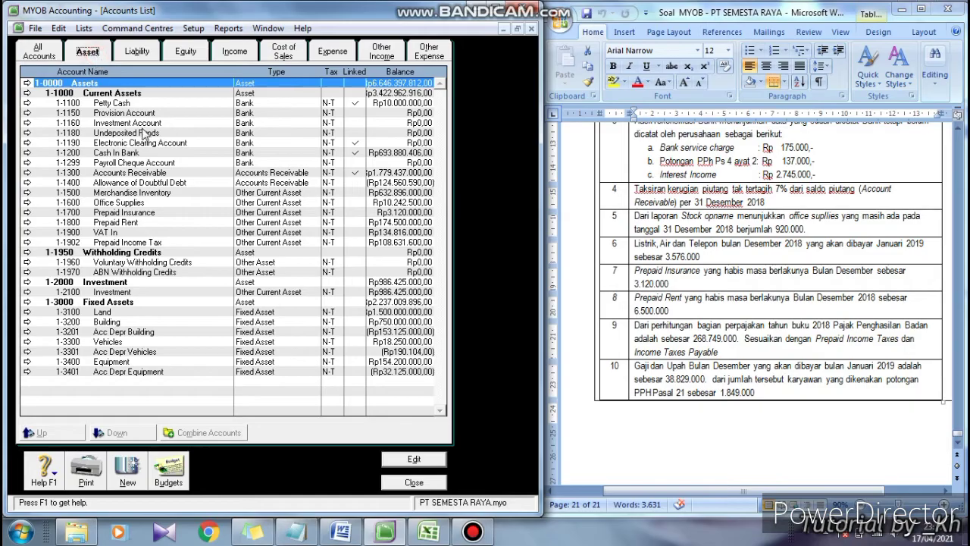
pyautogui.click(147, 202)
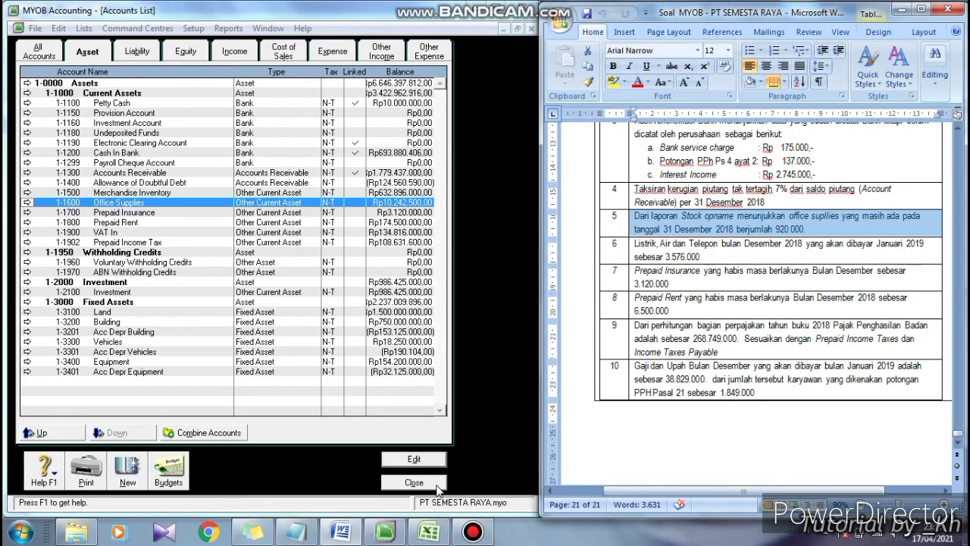
pyautogui.click(413, 483)
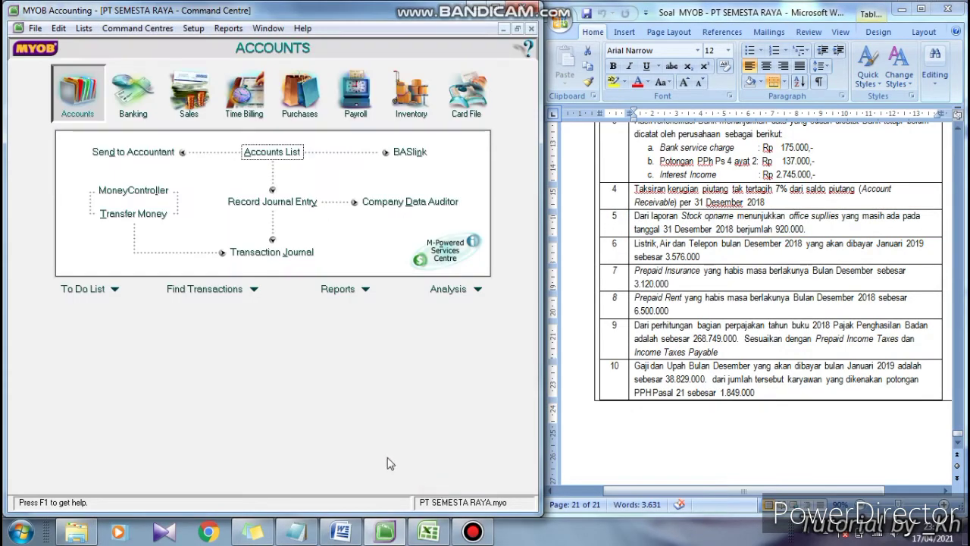
# - Switch to Excel and enter the Office Supplies account balance 10242500 in cell B6 of Sheet2, dismissing the Windows color scheme prompt
pyautogui.click(429, 534)
pyautogui.click(354, 444)
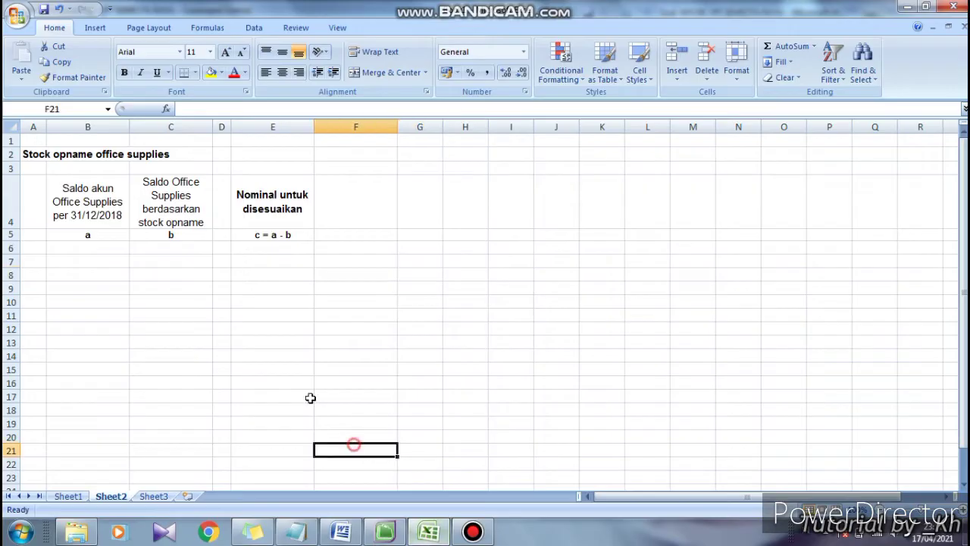
pyautogui.click(104, 247)
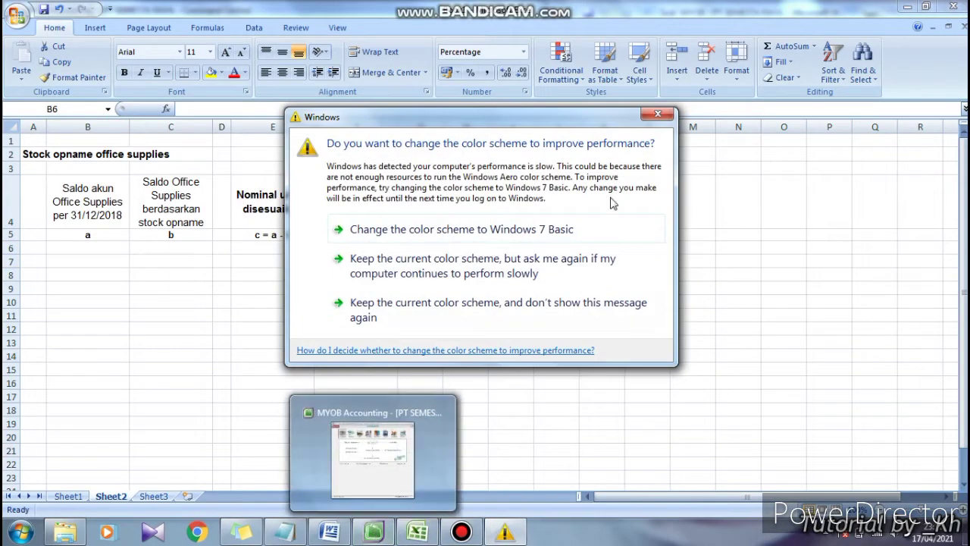
pyautogui.click(658, 115)
pyautogui.write('10242500')
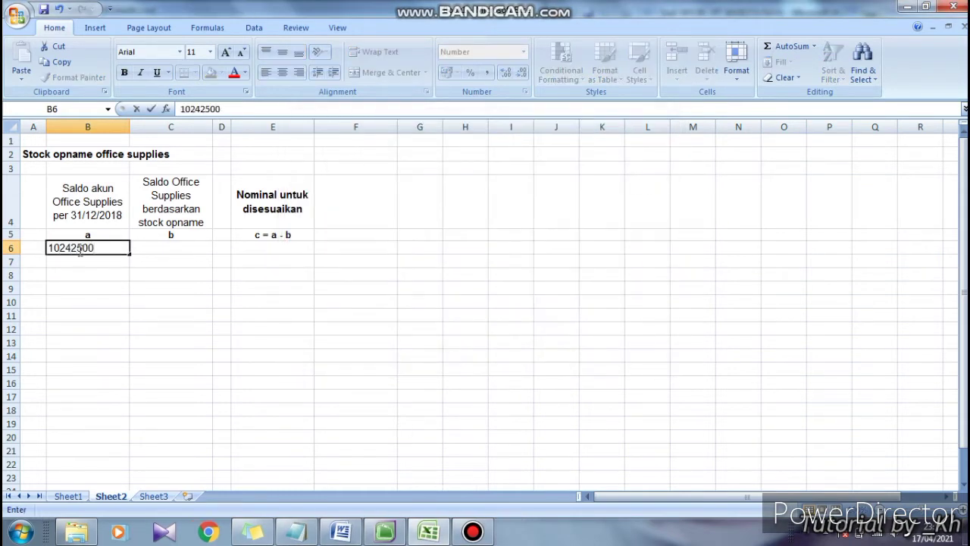
pyautogui.click(144, 286)
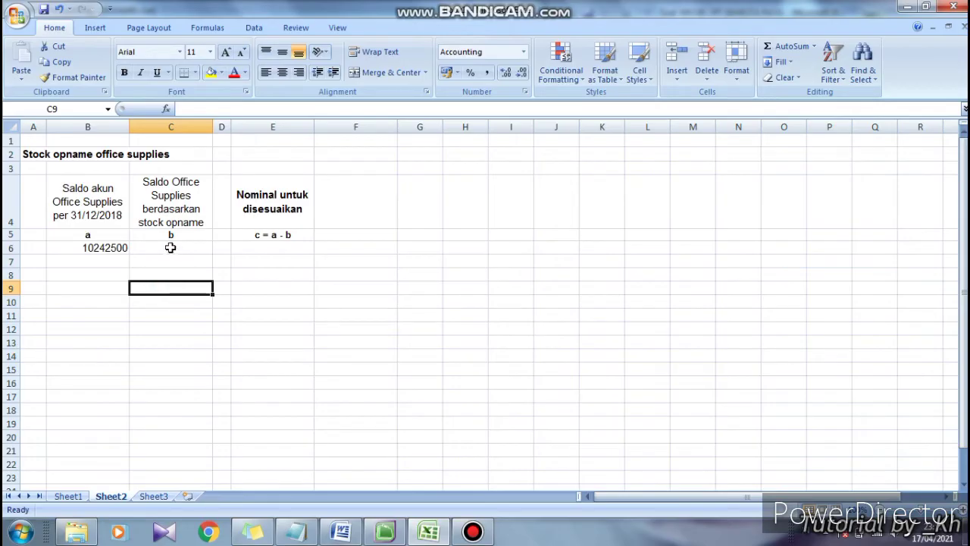
# - Enter the stock opname balance 920.000 in cell C6 and apply the comma number style to B6
pyautogui.click(170, 248)
pyautogui.write('9')
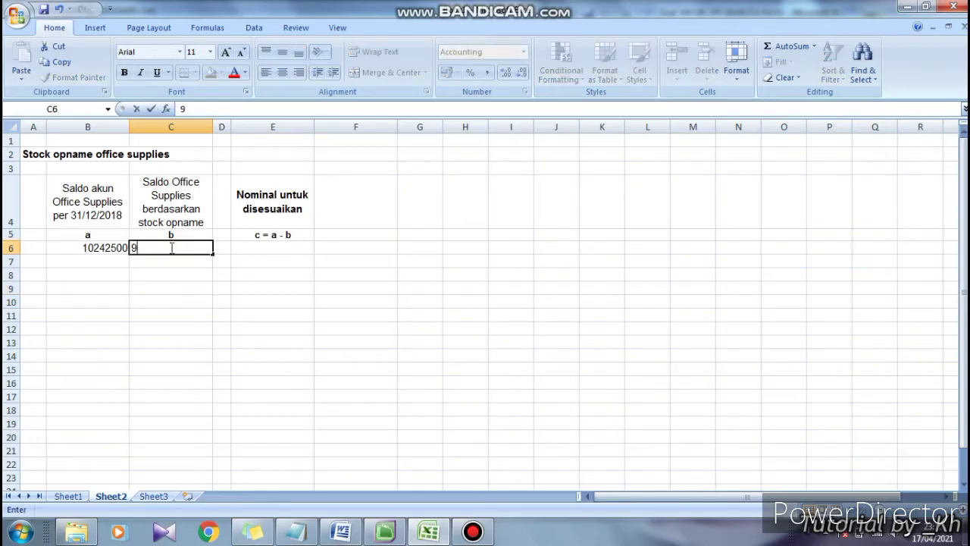
pyautogui.write('20.0000')
pyautogui.click(184, 275)
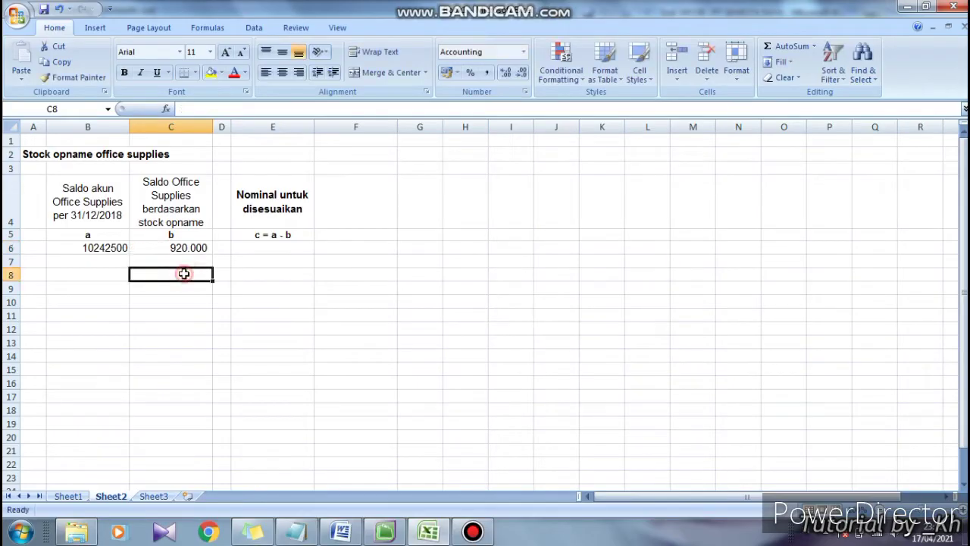
pyautogui.click(124, 248)
pyautogui.click(486, 72)
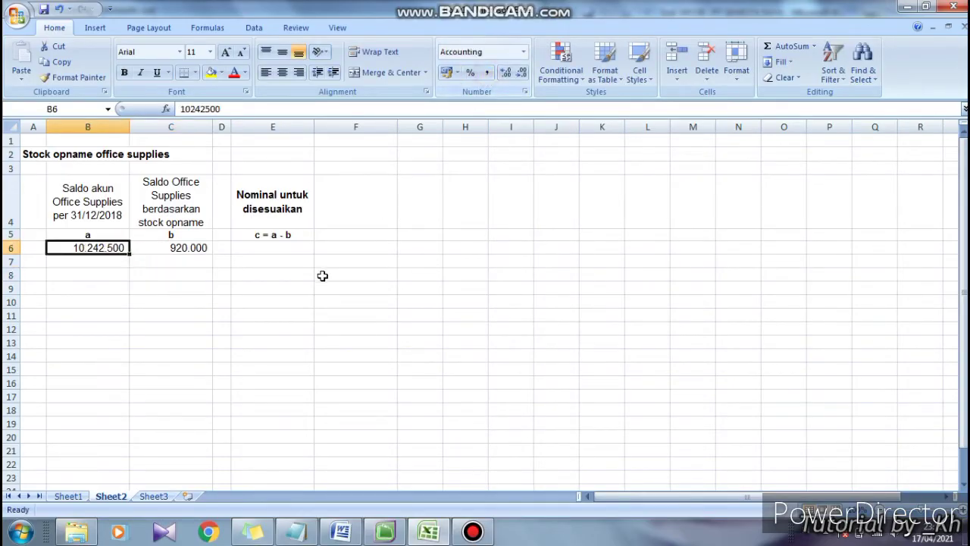
# - Calculate the office supplies adjustment amount in cell E6 with the formula =B6-C6
pyautogui.click(295, 250)
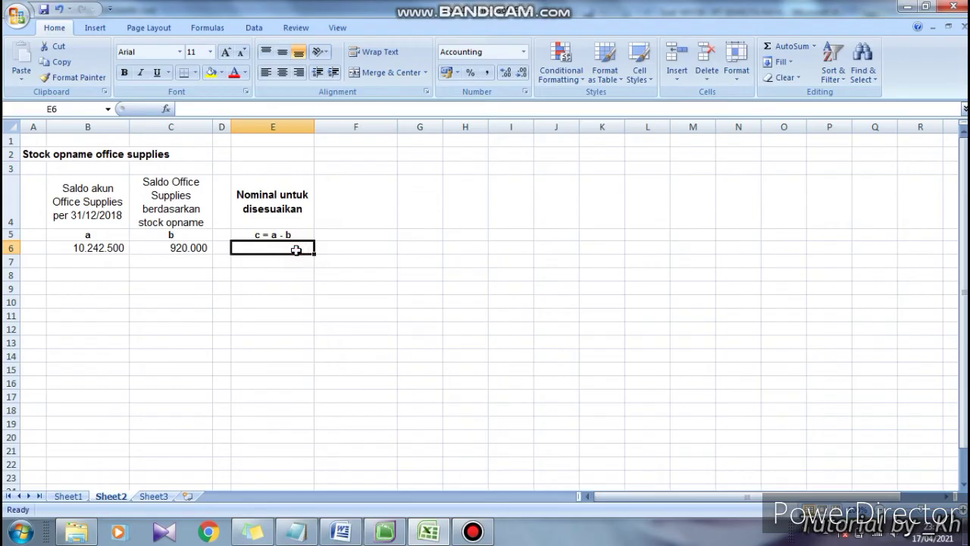
pyautogui.write('=')
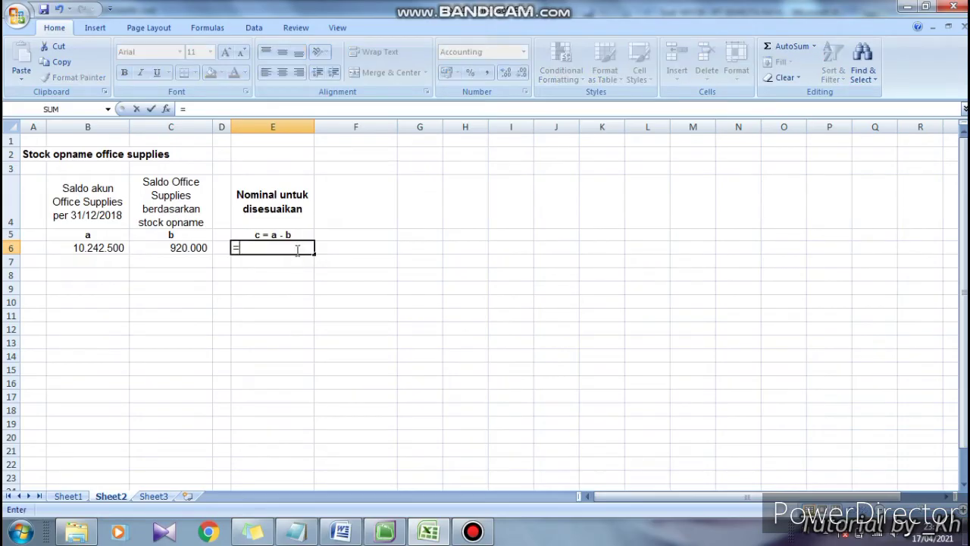
pyautogui.click(107, 247)
pyautogui.write('-')
pyautogui.click(164, 248)
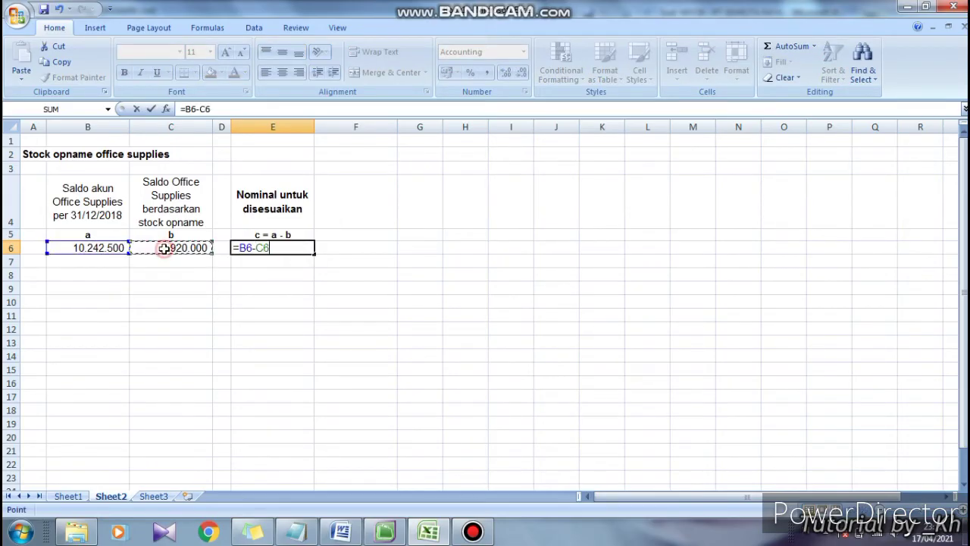
pyautogui.press('Return')
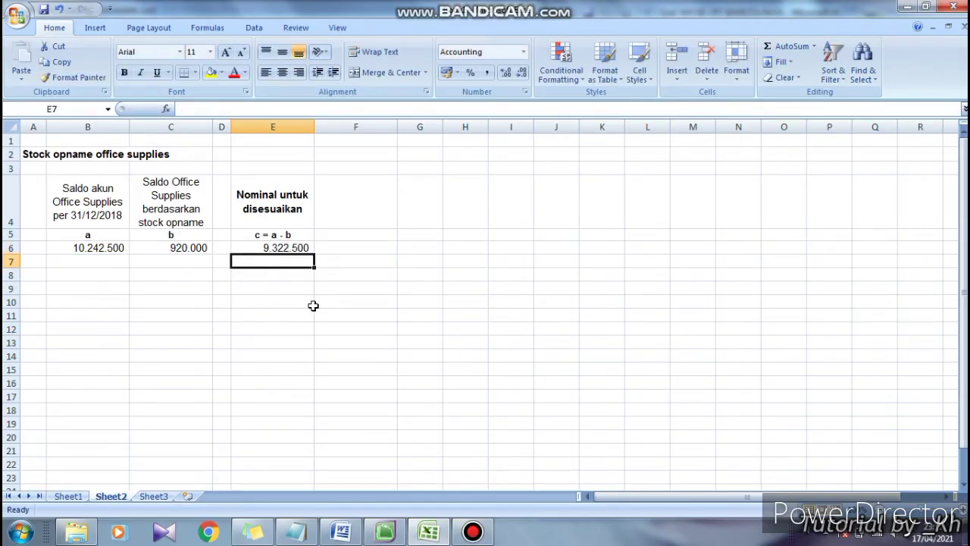
# - Switch to MYOB, close the Accounts List, and start a new journal entry with the Word memo displayed beside it
pyautogui.click(386, 532)
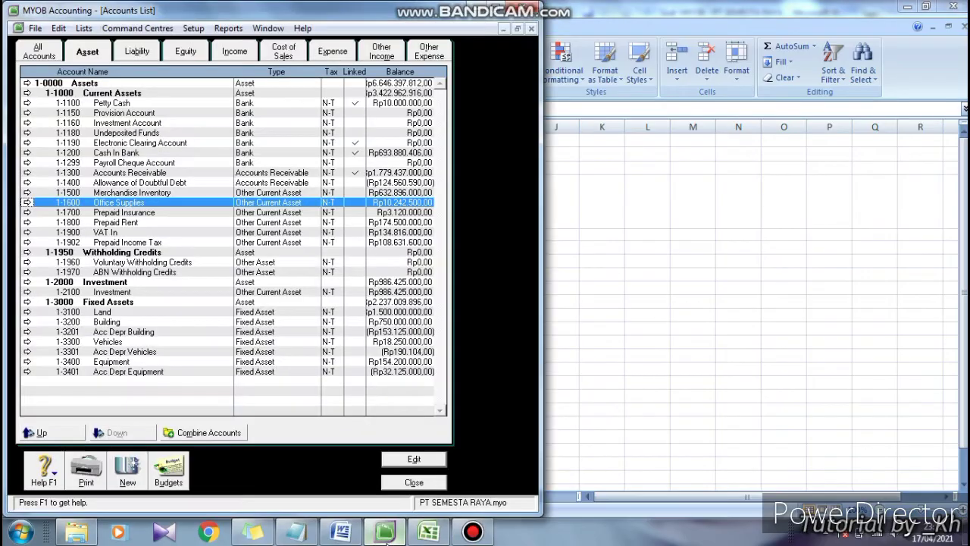
pyautogui.click(403, 485)
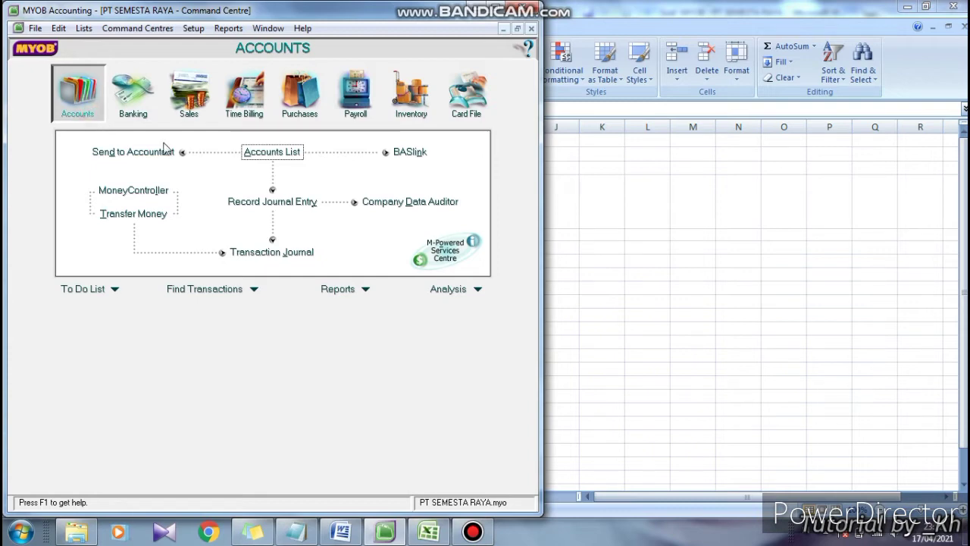
pyautogui.click(274, 203)
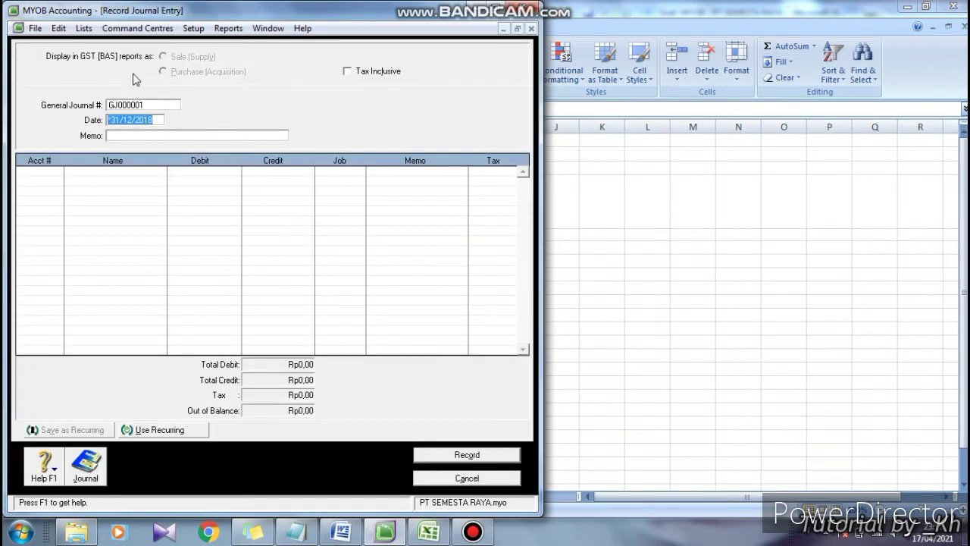
pyautogui.click(340, 532)
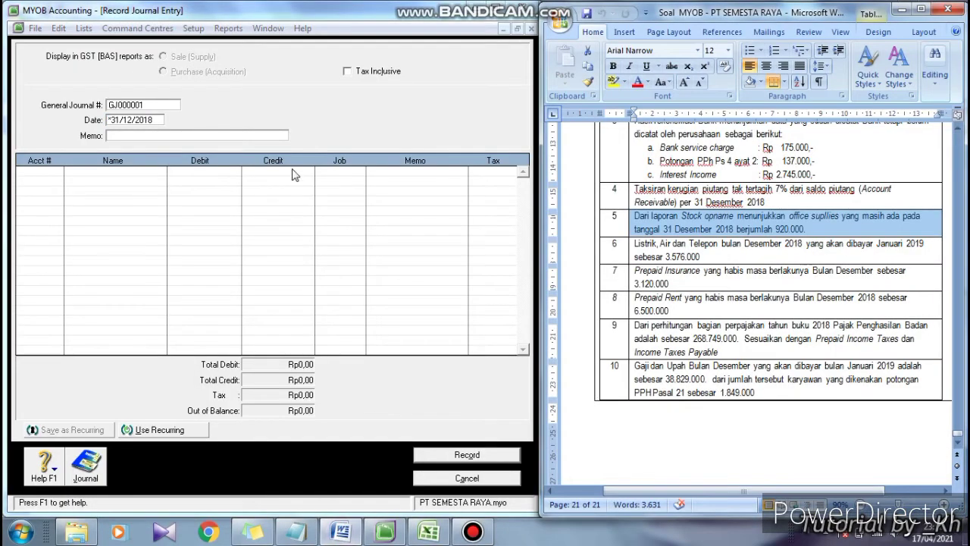
# - Set the general journal number to BM1202 and the memo to "Penyesuaian 5 - office supplies"
pyautogui.click(136, 104)
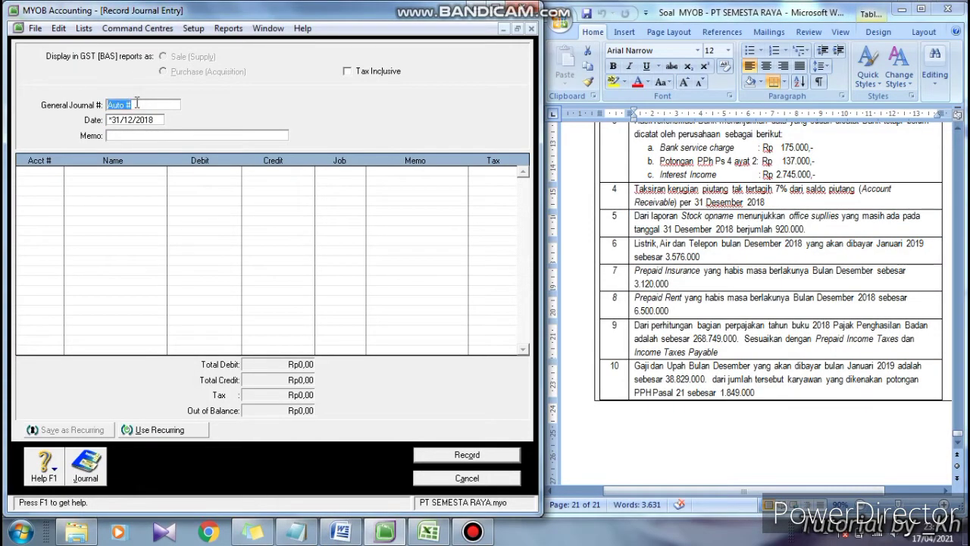
pyautogui.write('BM1202')
pyautogui.click(159, 137)
pyautogui.write('Penyesuaian ')
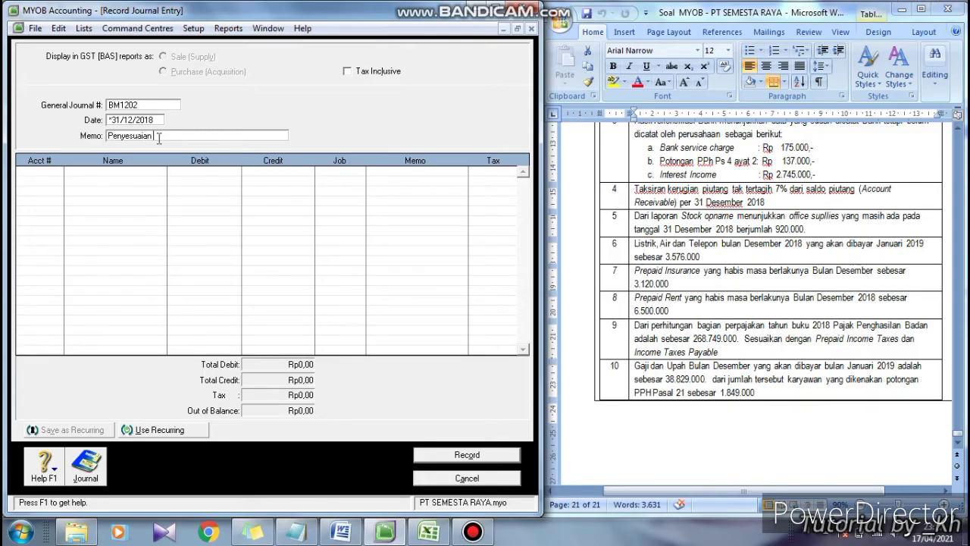
pyautogui.write('5F oddi')
pyautogui.press('BackSpace')
pyautogui.press('BackSpace')
pyautogui.press('BackSpace')
pyautogui.write('ffice supplies')
# - Credit account 1-1600 Office Supplies with 9.322.500 on the first journal line, taking the amount from cell E6 in Excel
pyautogui.click(44, 174)
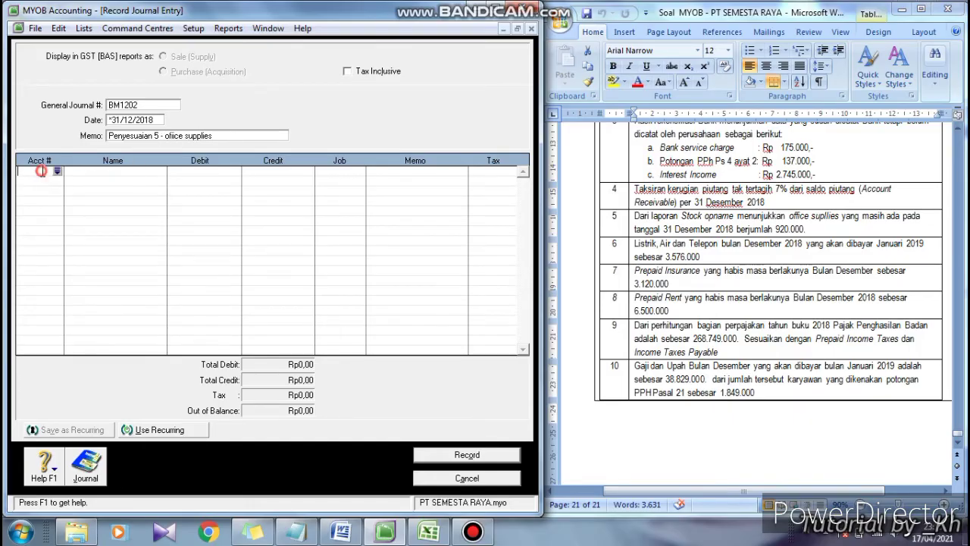
pyautogui.click(57, 173)
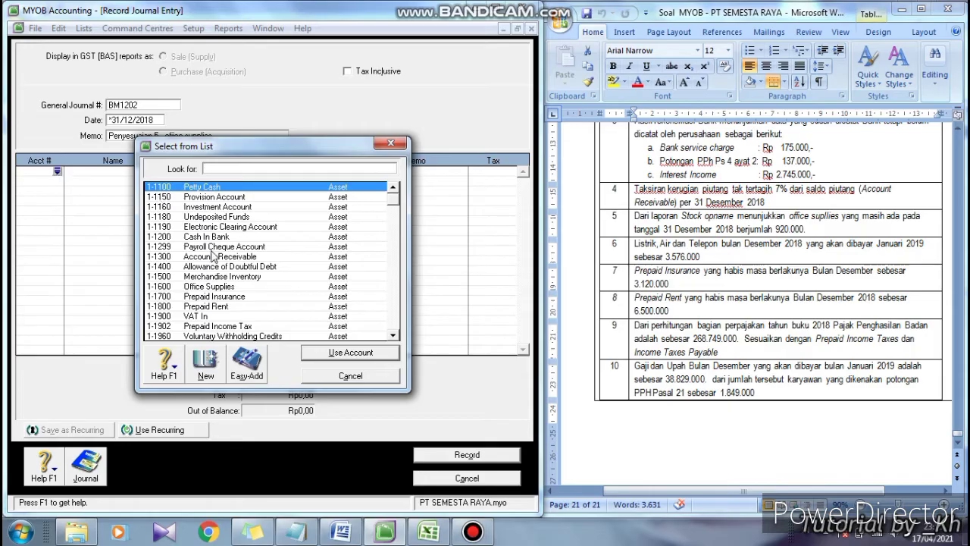
pyautogui.write('1-1600')
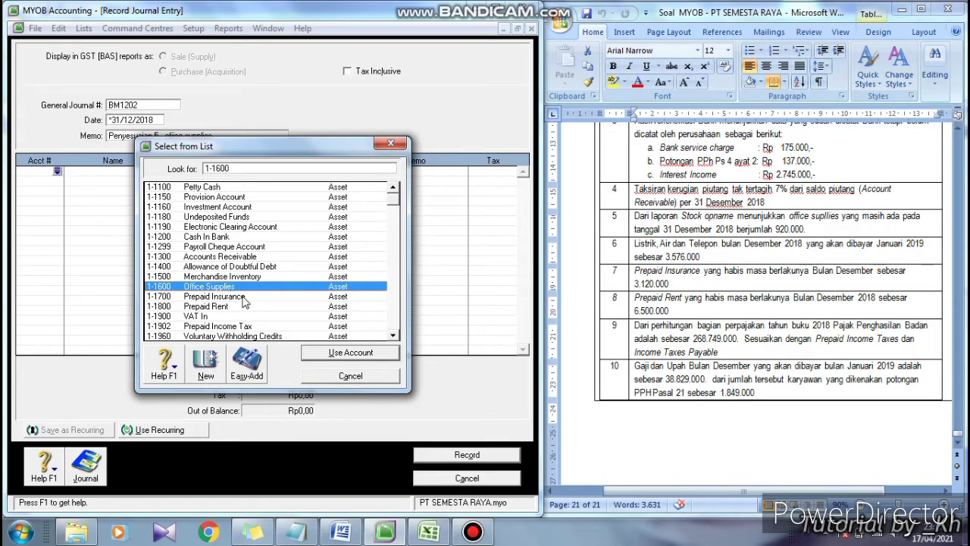
pyautogui.click(309, 355)
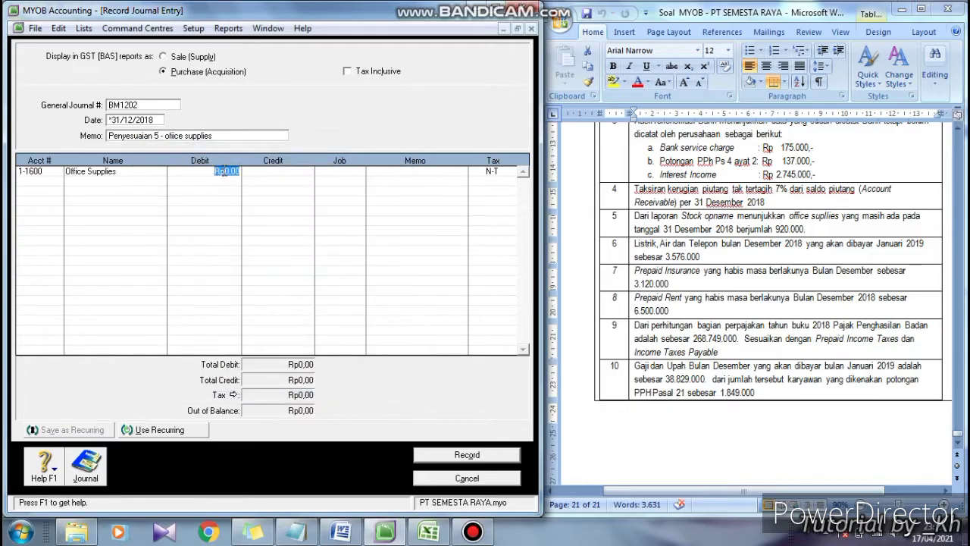
pyautogui.click(272, 171)
pyautogui.click(427, 533)
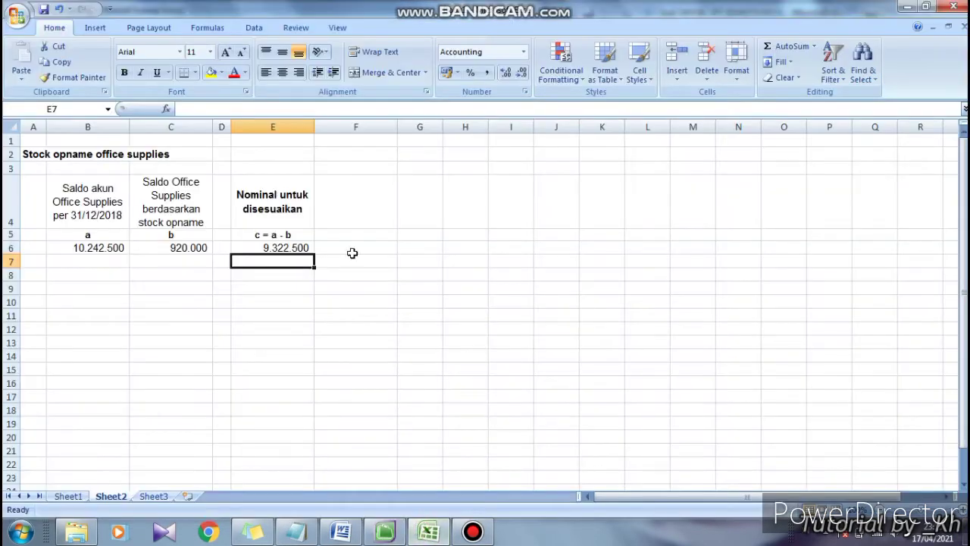
pyautogui.click(310, 247)
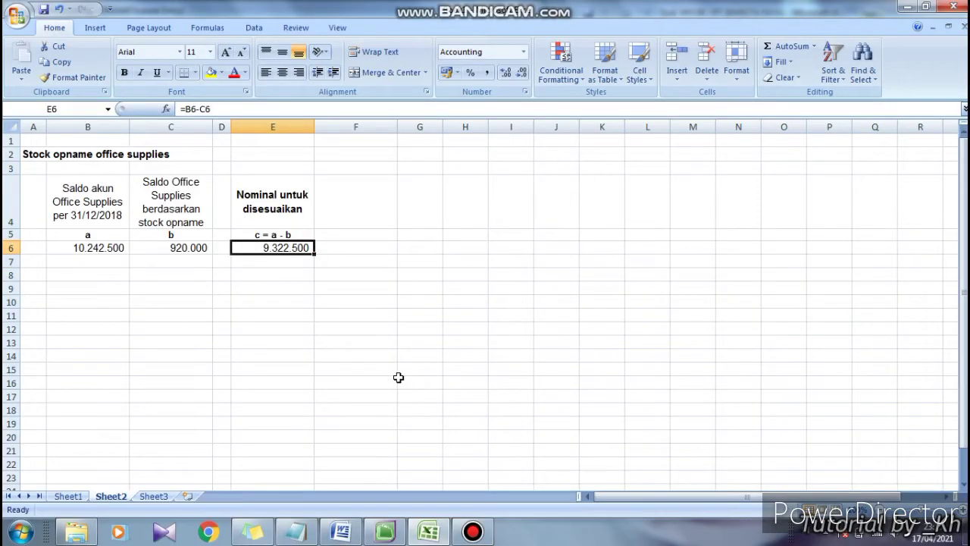
pyautogui.click(391, 531)
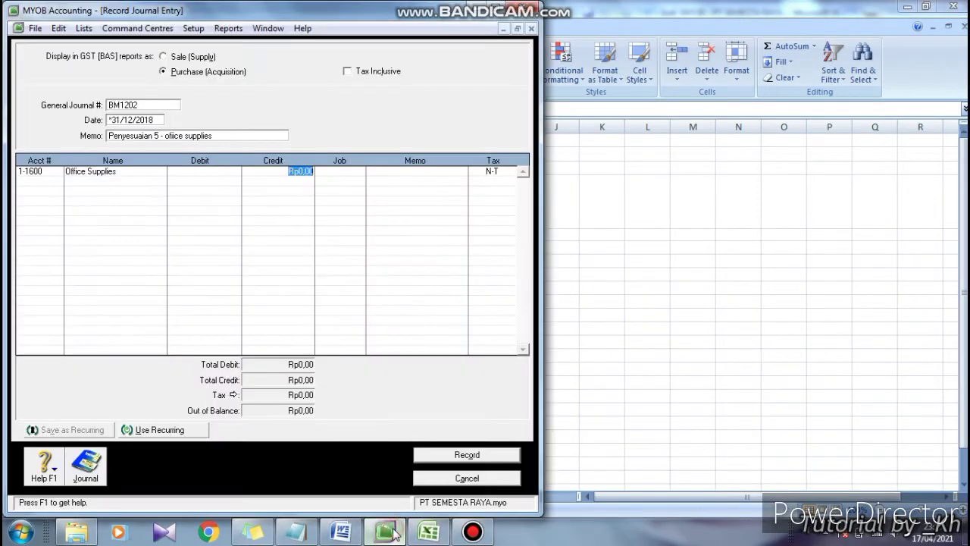
pyautogui.write('9')
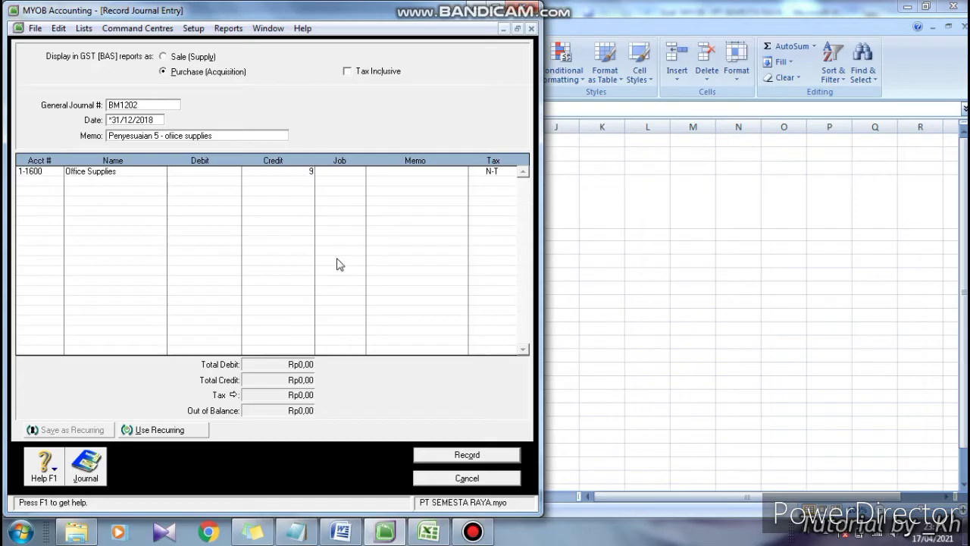
pyautogui.write('.322.500')
# - Add account 6-1200 Office Supplies Expense on the second line and accept the balancing debit of 9.322.500
pyautogui.click(46, 180)
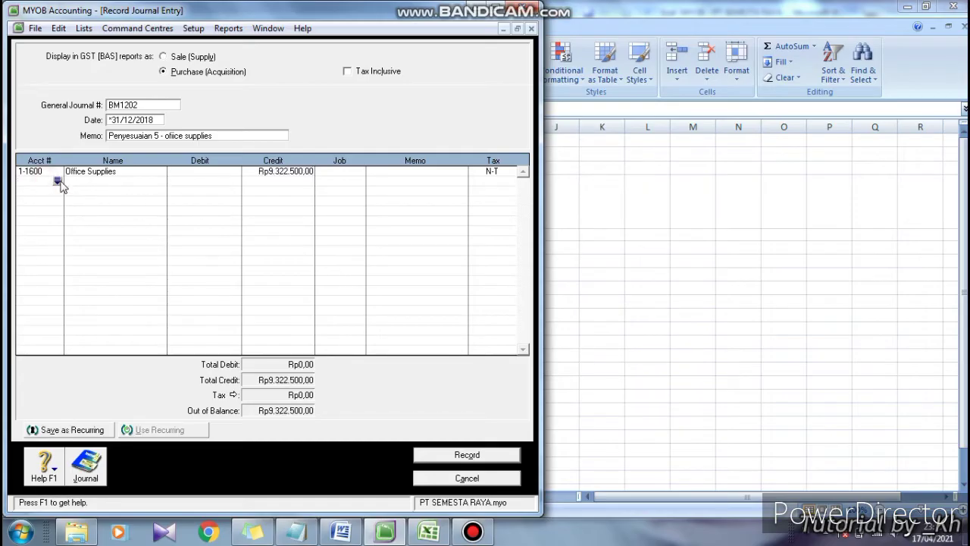
pyautogui.write('6')
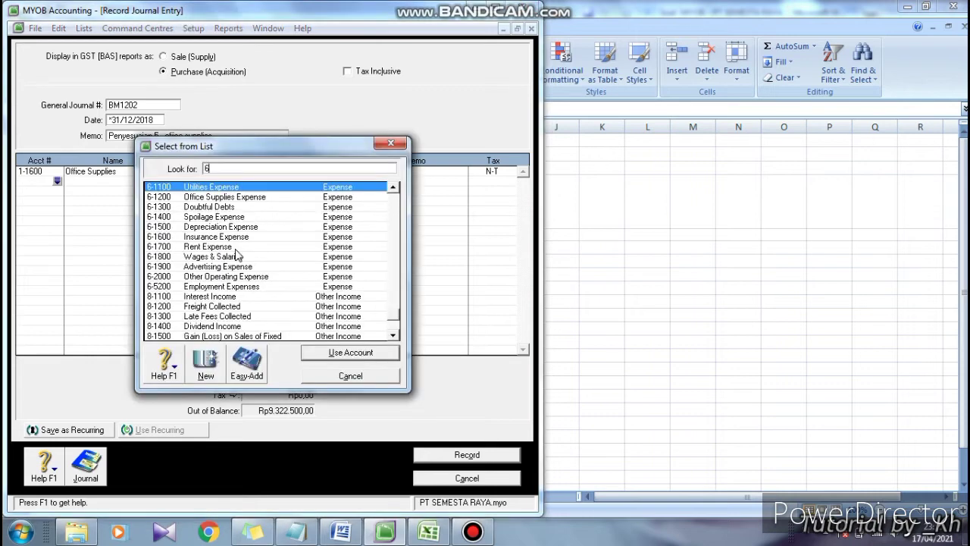
pyautogui.doubleClick(261, 197)
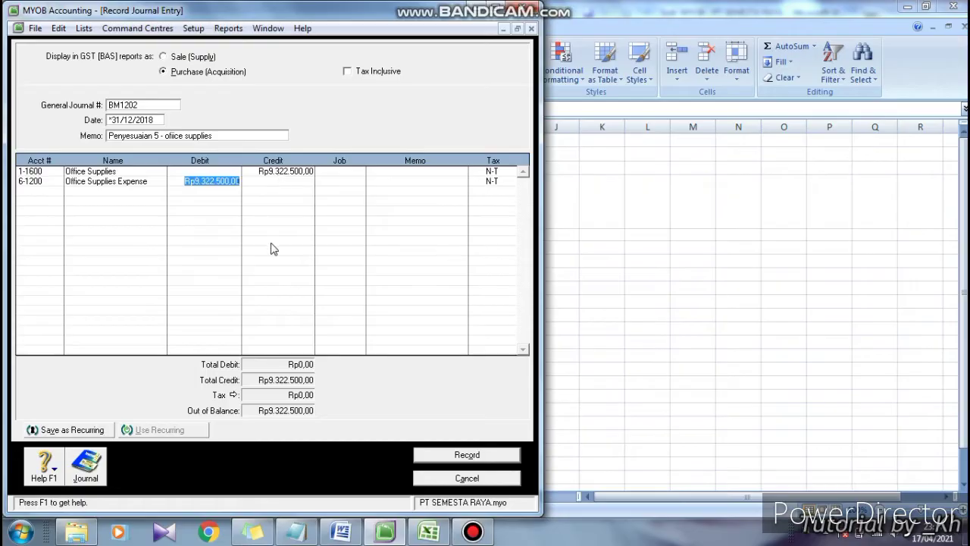
pyautogui.press('Tab')
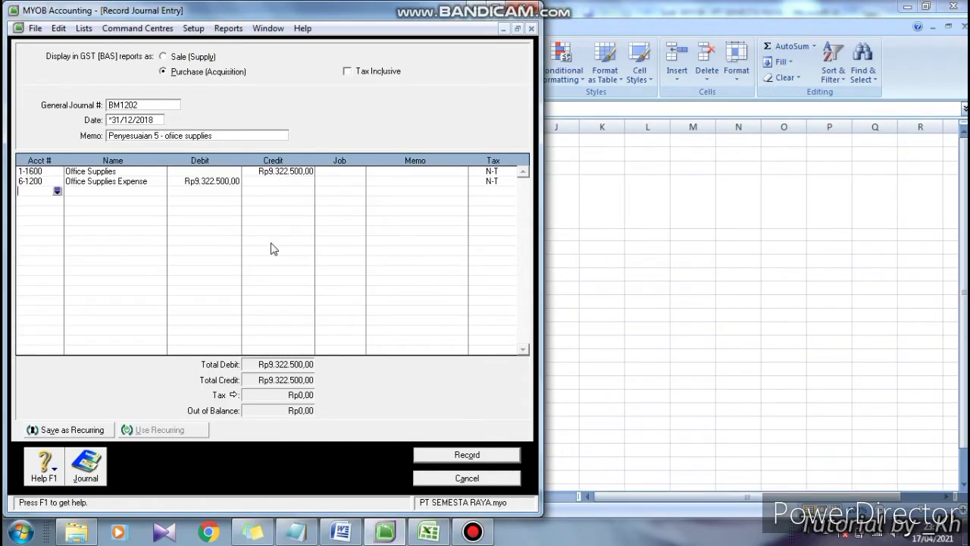
# - Review the recap of the office supplies adjustment, close it, and record the journal entry
pyautogui.hotkey('ctrl', 'r')
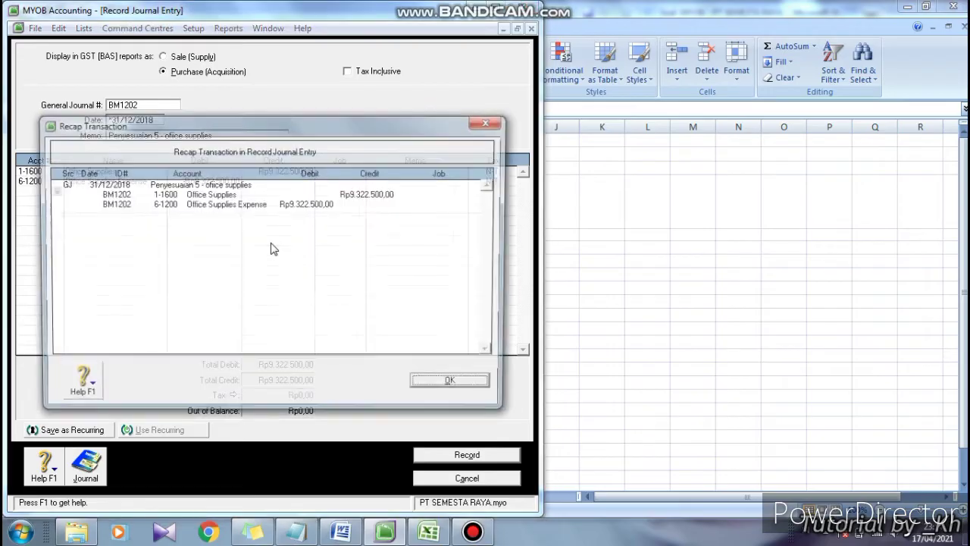
pyautogui.moveTo(315, 118); pyautogui.dragTo(303, 218)
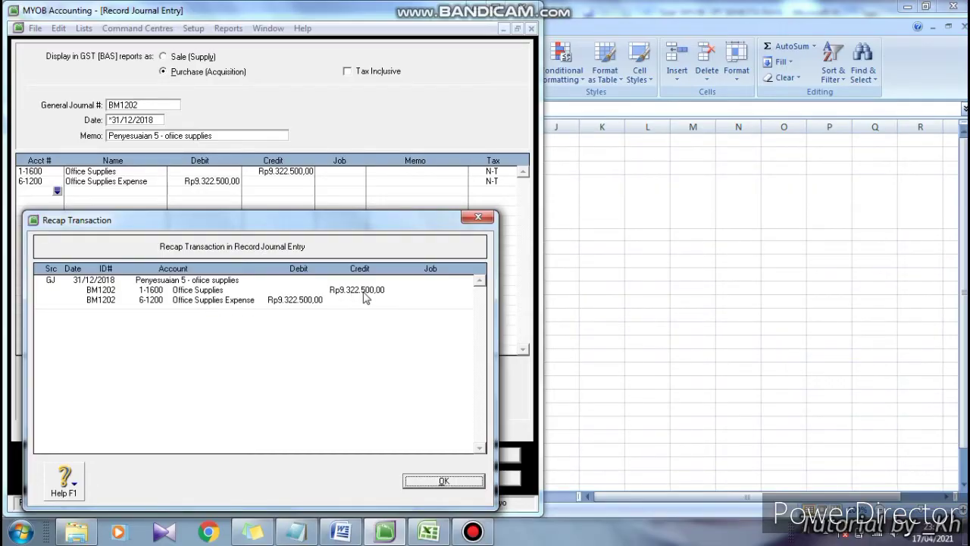
pyautogui.click(437, 489)
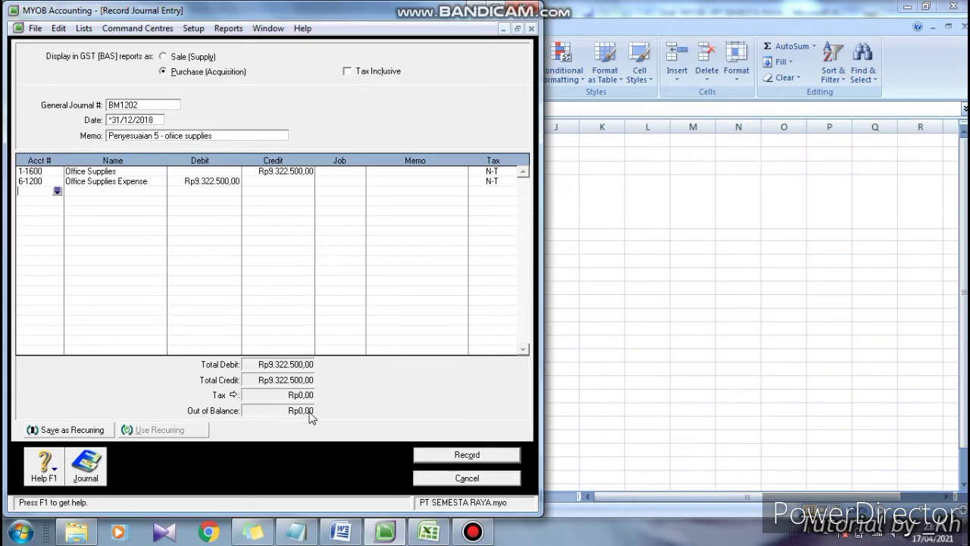
pyautogui.click(437, 458)
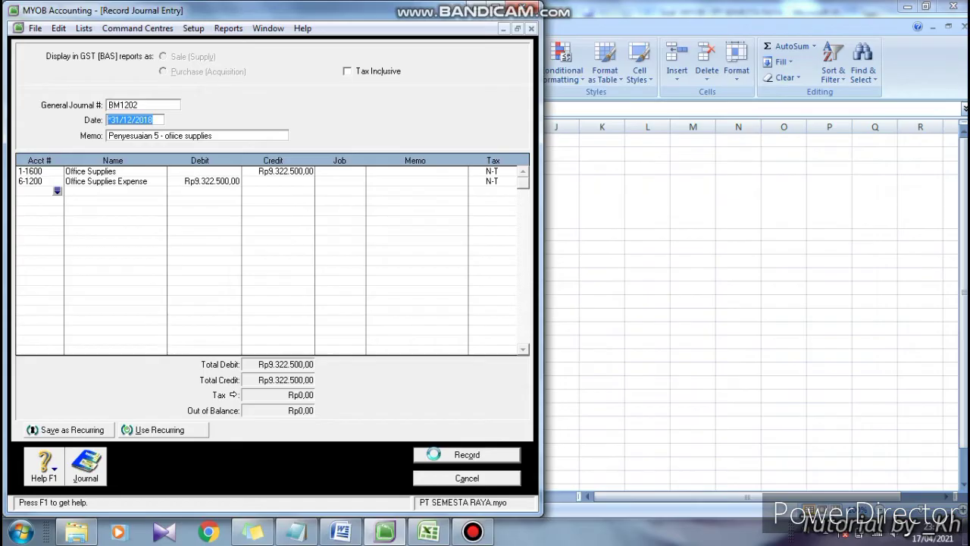
# - Highlight adjustment 6 in the Word memo and give the new MYOB journal entry number BM1202 and memo "Penyesuaian 6"
pyautogui.click(341, 533)
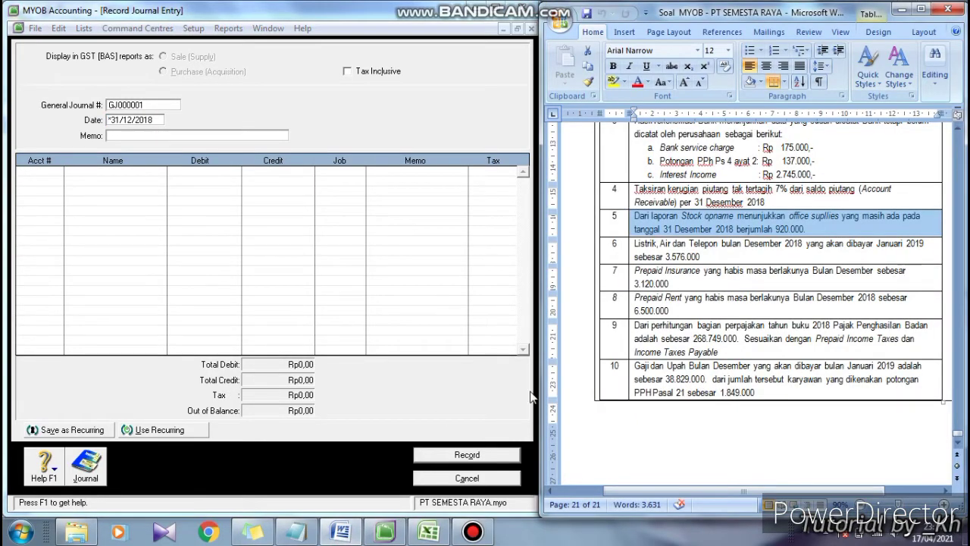
pyautogui.click(629, 246)
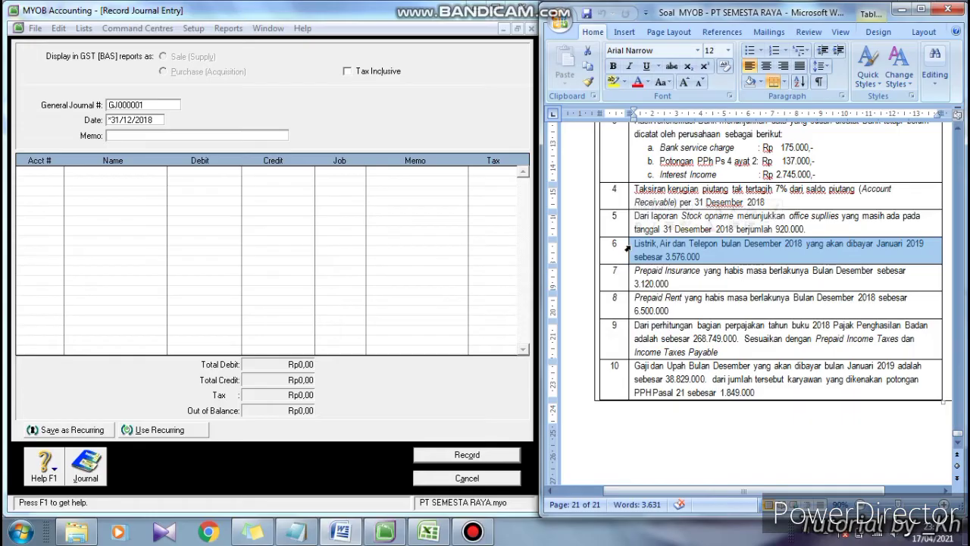
pyautogui.click(155, 105)
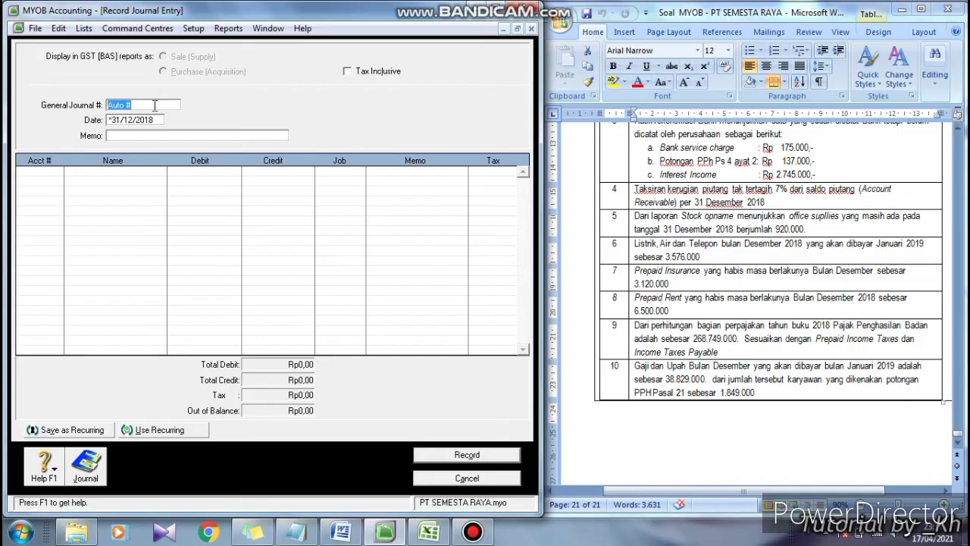
pyautogui.write('BM1202')
pyautogui.click(134, 136)
pyautogui.write('Penyesuai')
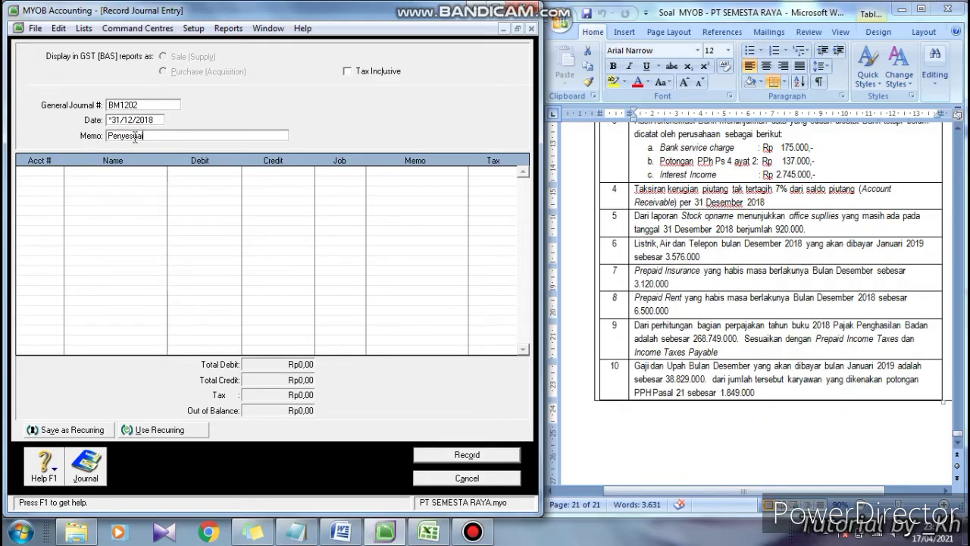
pyautogui.write('an 6')
# - Debit account 6-1100 Utilities Expense with 3.576.000 on the first journal line
pyautogui.click(33, 172)
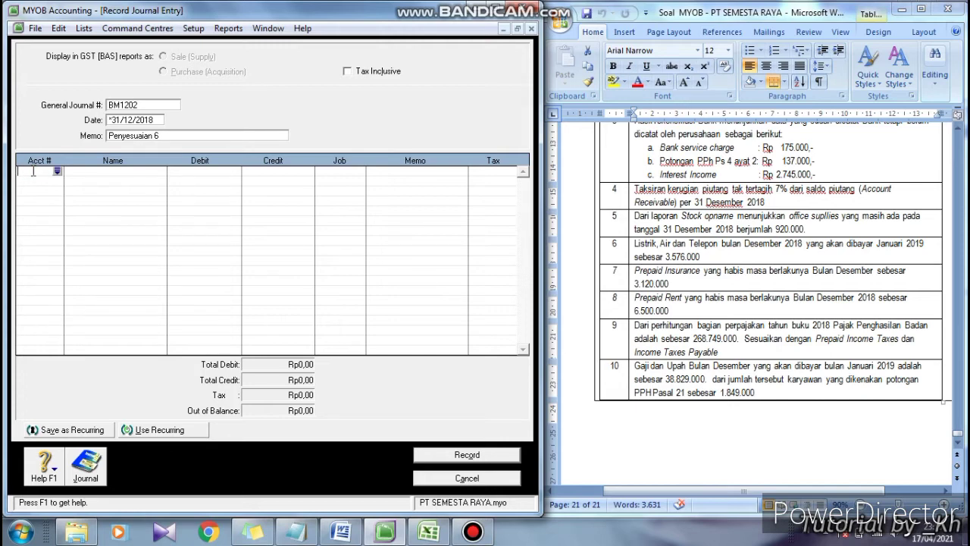
pyautogui.click(57, 172)
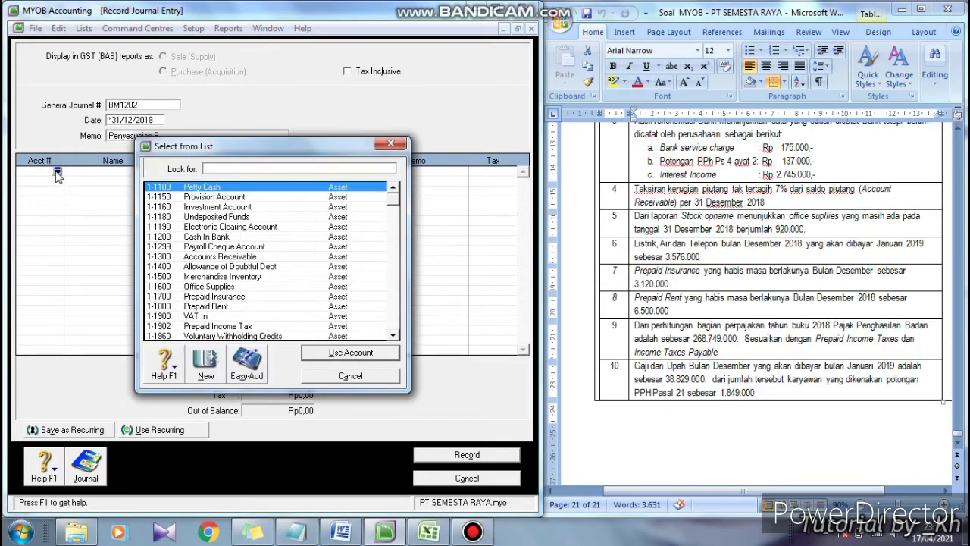
pyautogui.write('6')
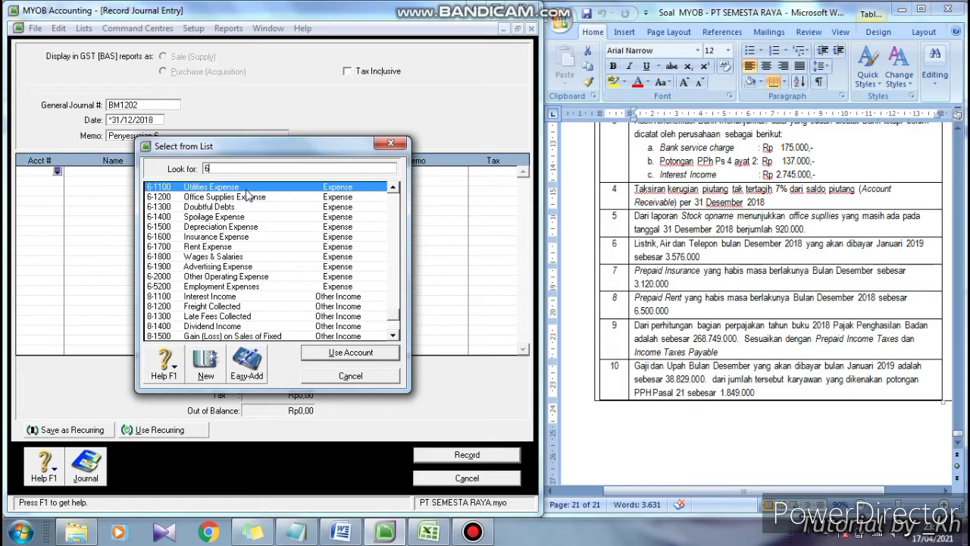
pyautogui.press('Return')
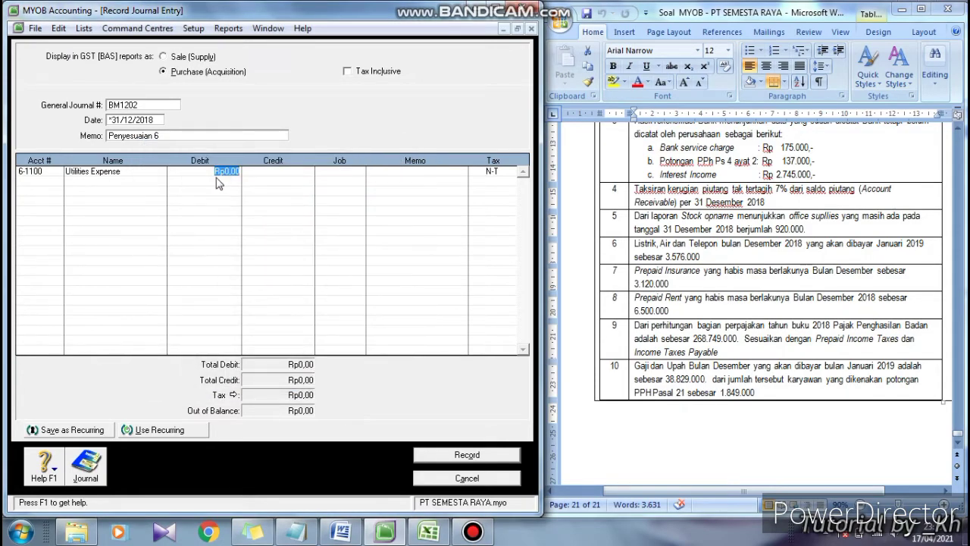
pyautogui.write('3.5')
pyautogui.write('76.')
pyautogui.write('00')
pyautogui.write('0')
pyautogui.press('Return')
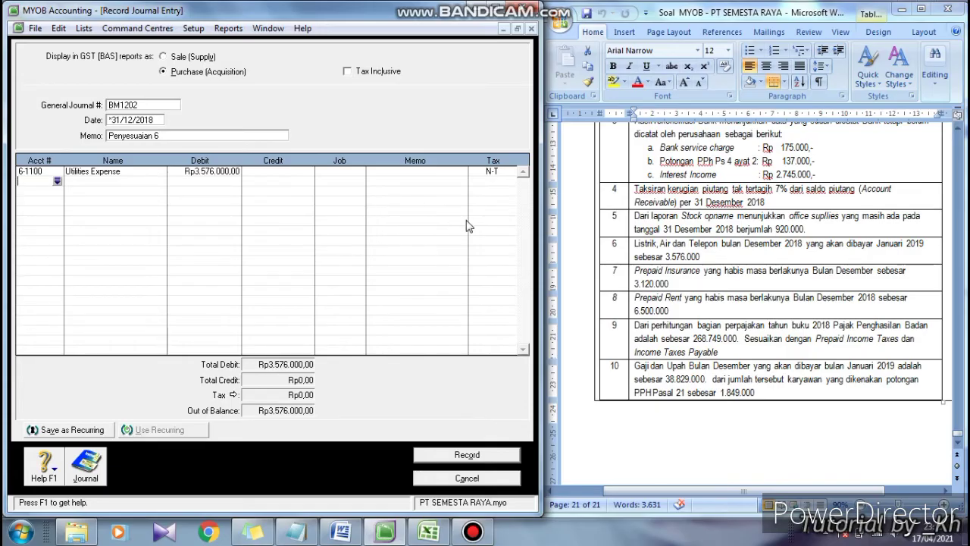
# - Add account 2-1200 Accrued Expense on the second journal line and accept the balancing credit of 3.576.000
pyautogui.click(57, 181)
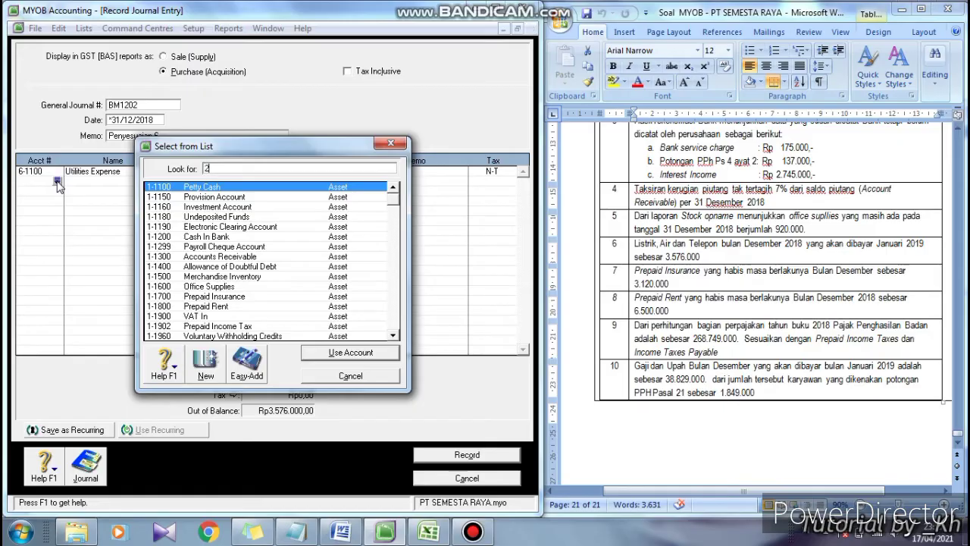
pyautogui.write('2')
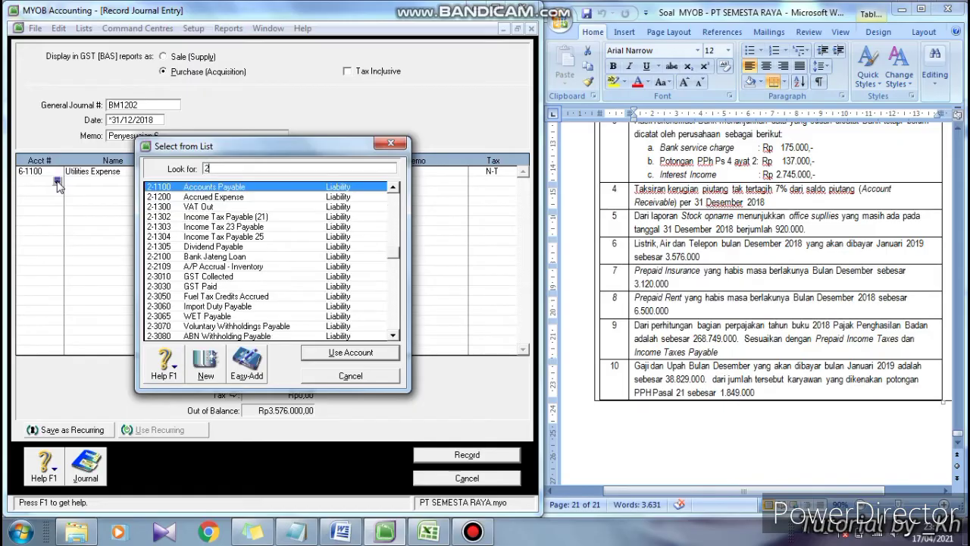
pyautogui.doubleClick(245, 197)
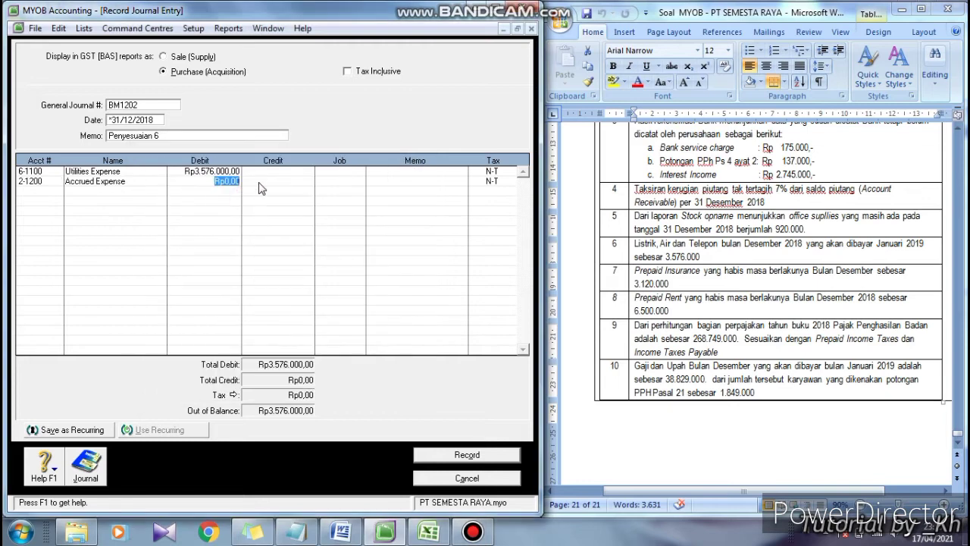
pyautogui.press('Tab')
pyautogui.press('Return')
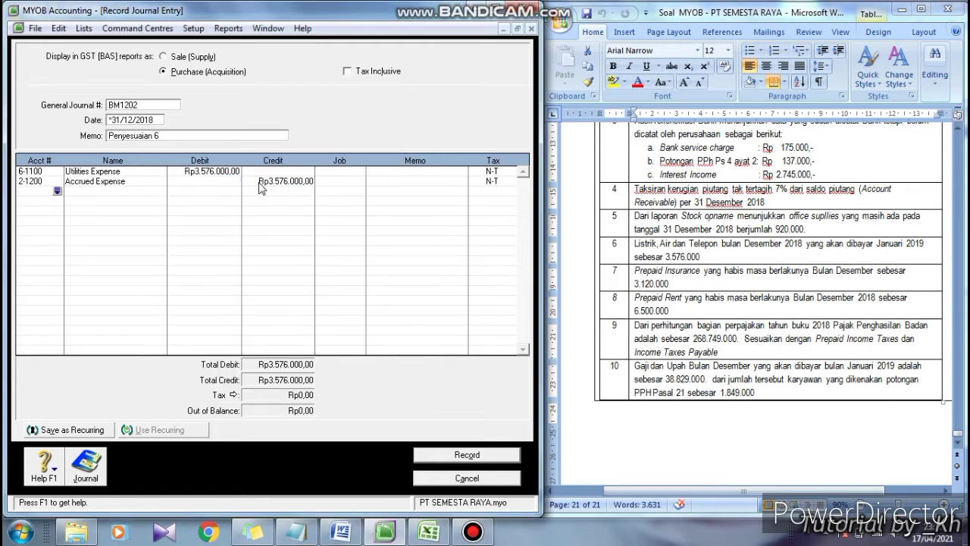
# - Review the transaction recap of the utilities adjustment, close it, and record the journal entry
pyautogui.hotkey('ctrl', 'r')
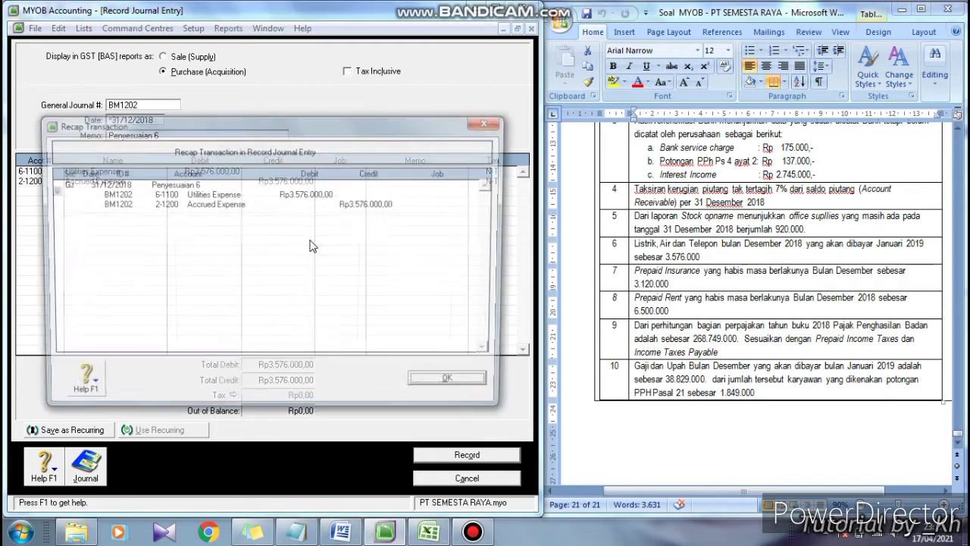
pyautogui.moveTo(307, 131); pyautogui.dragTo(307, 224)
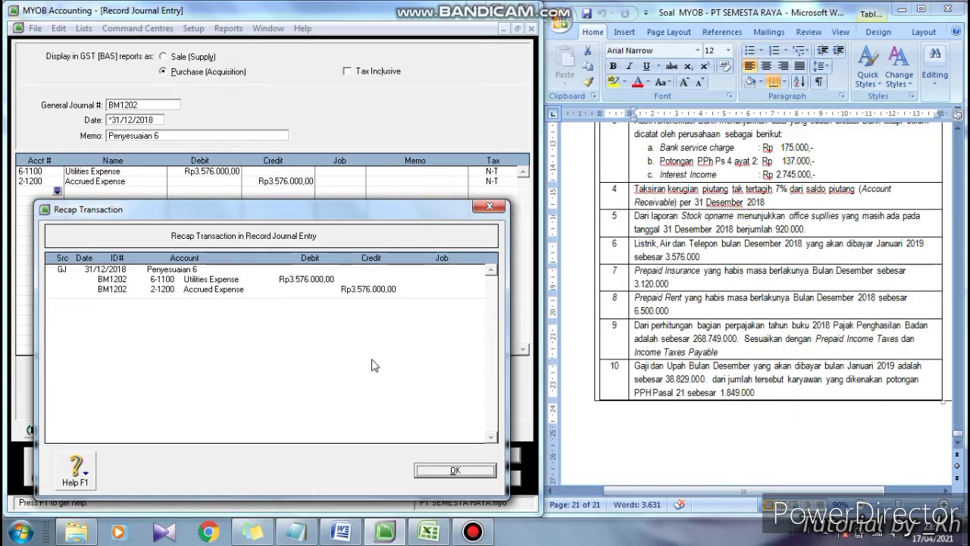
pyautogui.click(424, 474)
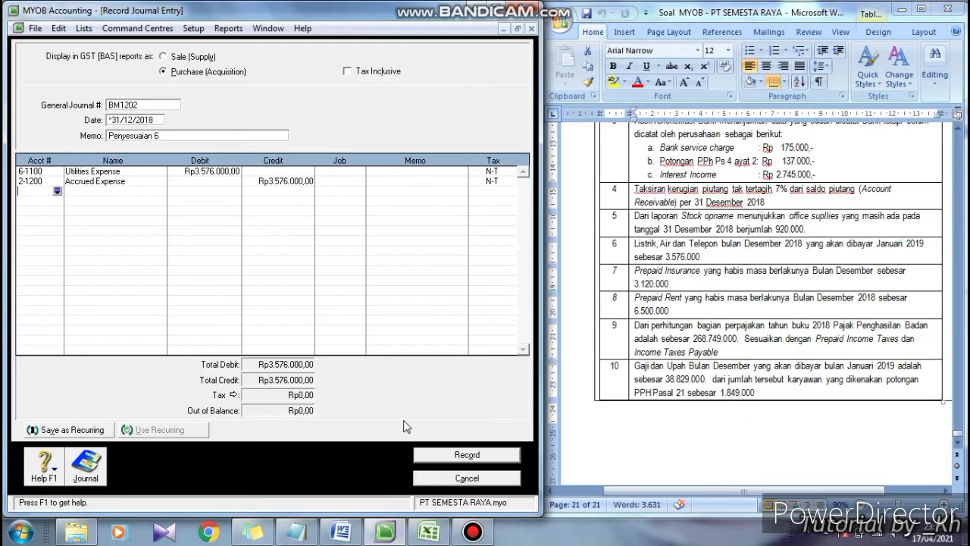
pyautogui.click(428, 457)
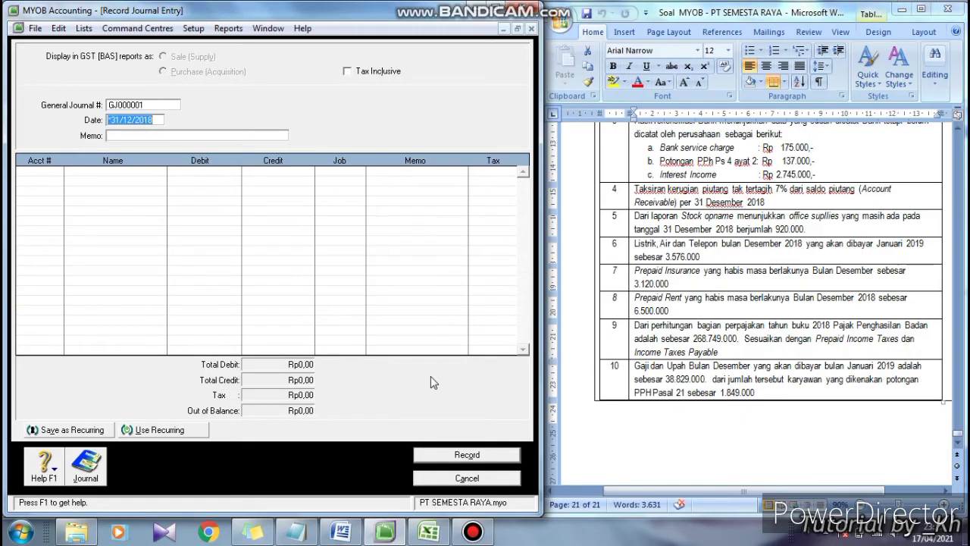
# - Highlight adjustment 7 in the Word memo and give the new MYOB journal entry number BM1202 and memo "Penyesuaian 7 - prepaid insurance"
pyautogui.click(640, 279)
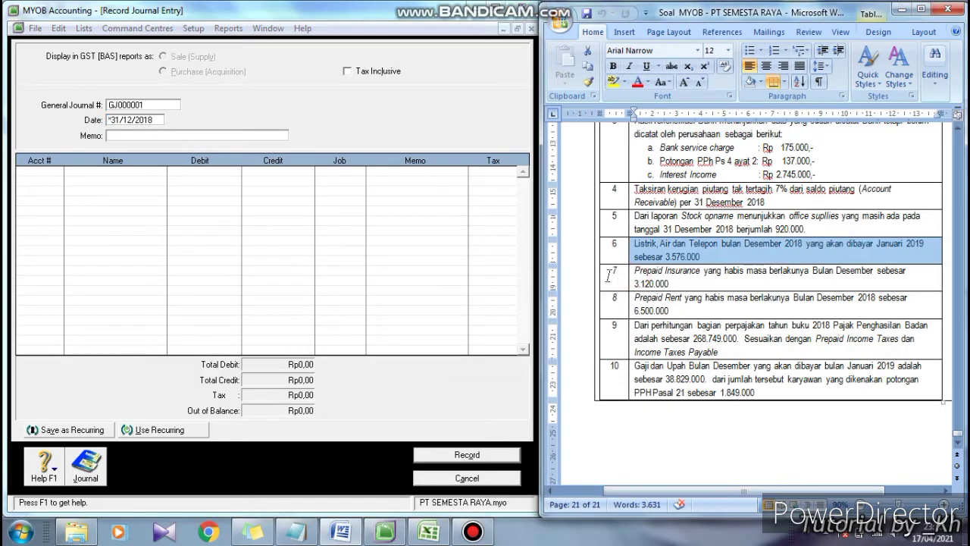
pyautogui.click(631, 277)
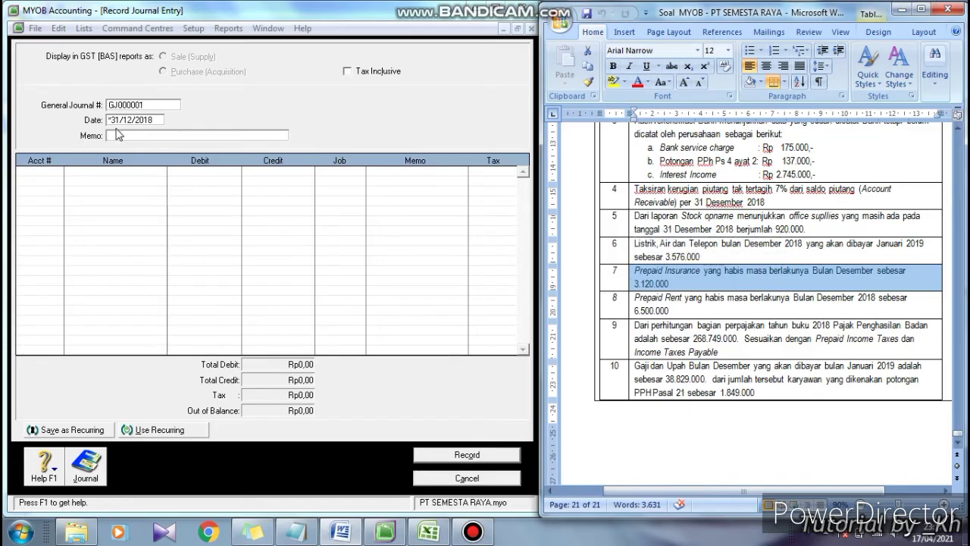
pyautogui.click(153, 104)
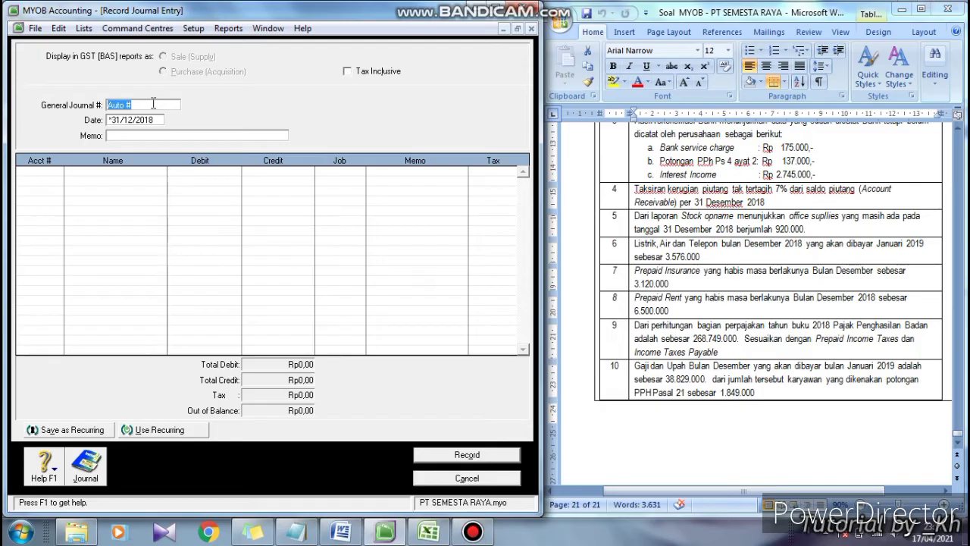
pyautogui.write('BM1202')
pyautogui.click(144, 135)
pyautogui.write('P')
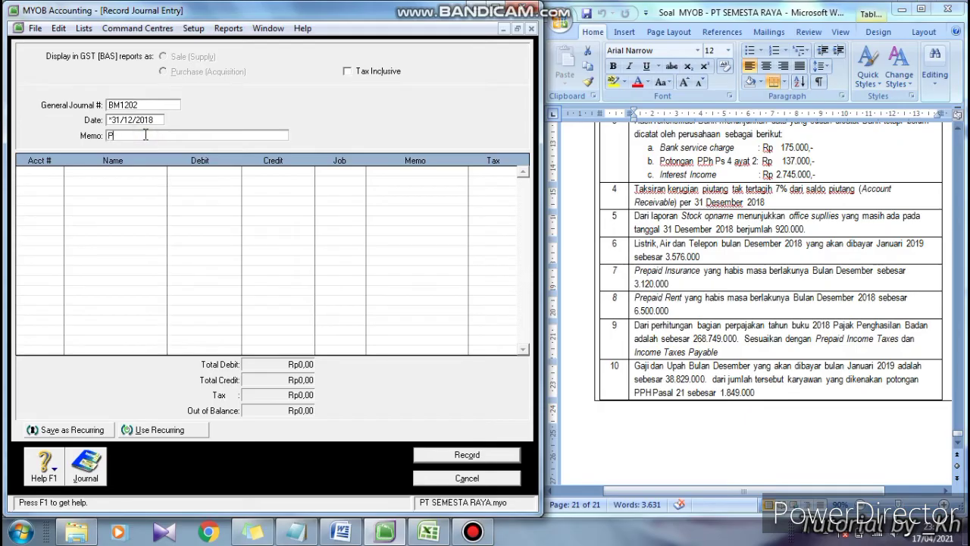
pyautogui.write('enyesuaian 7 - prepaid insurance')
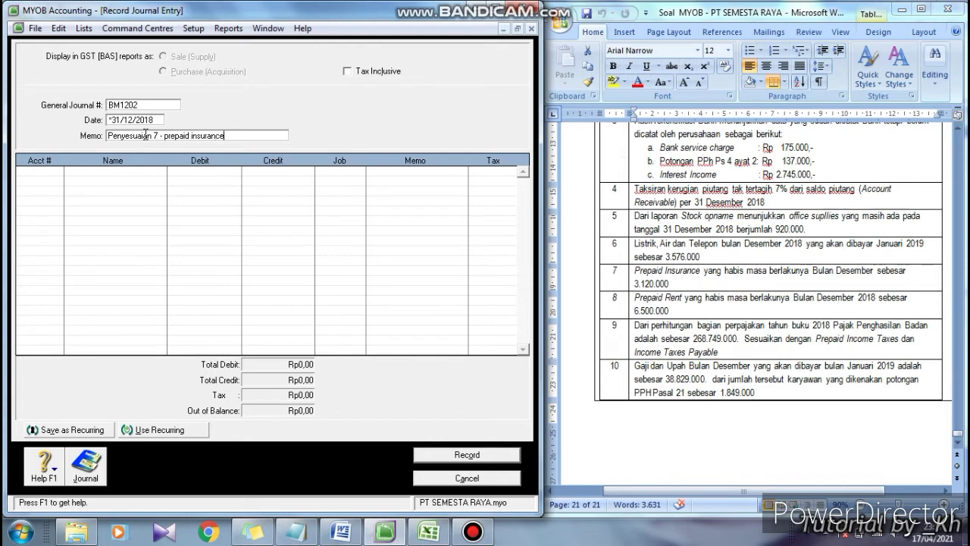
# - Debit account 6-1600 Insurance Expense with 3.120.000 on the first journal line, taking the amount from adjustment 7
pyautogui.click(35, 174)
pyautogui.click(57, 172)
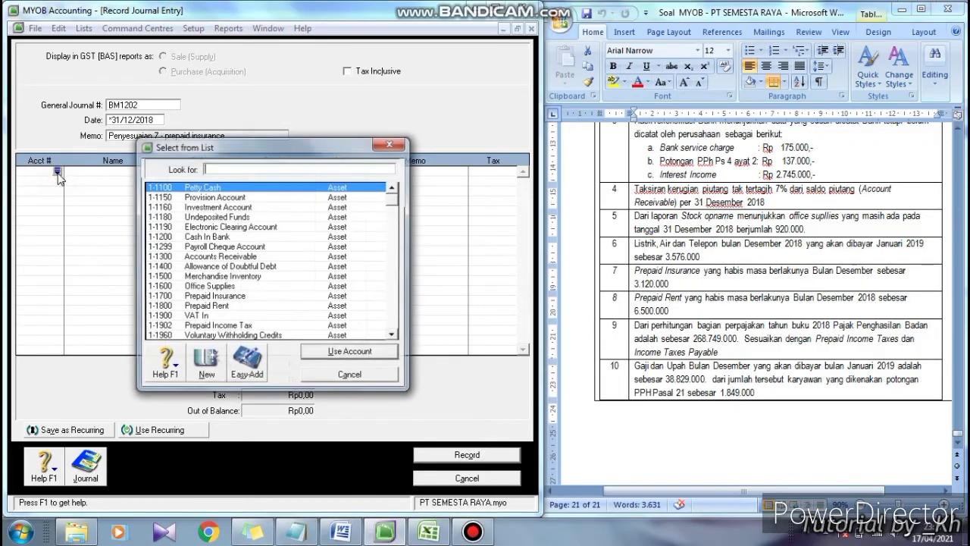
pyautogui.write('6')
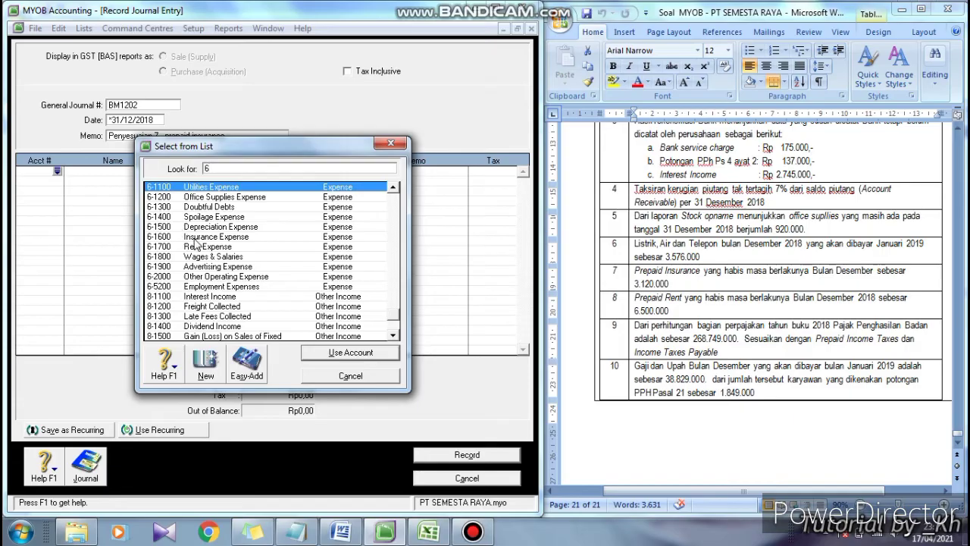
pyautogui.doubleClick(195, 241)
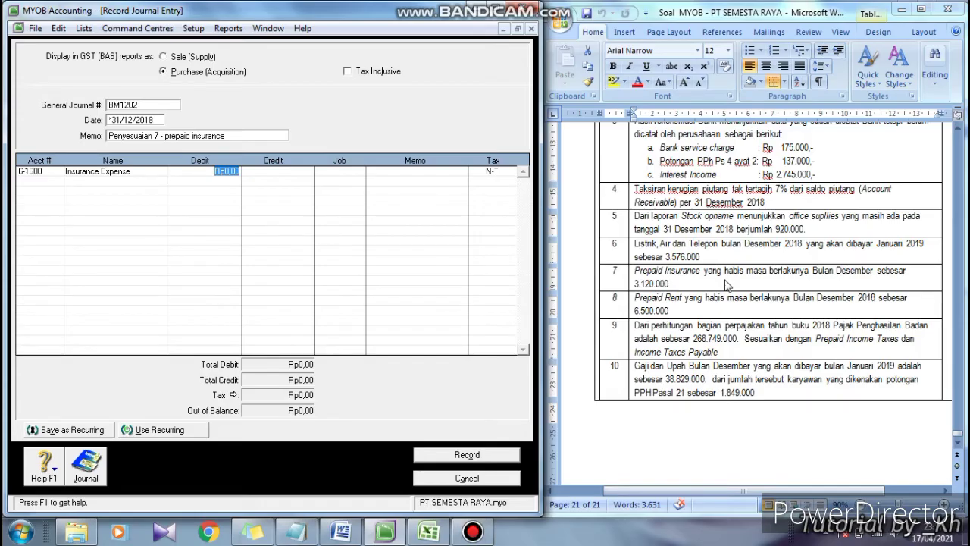
pyautogui.click(645, 282)
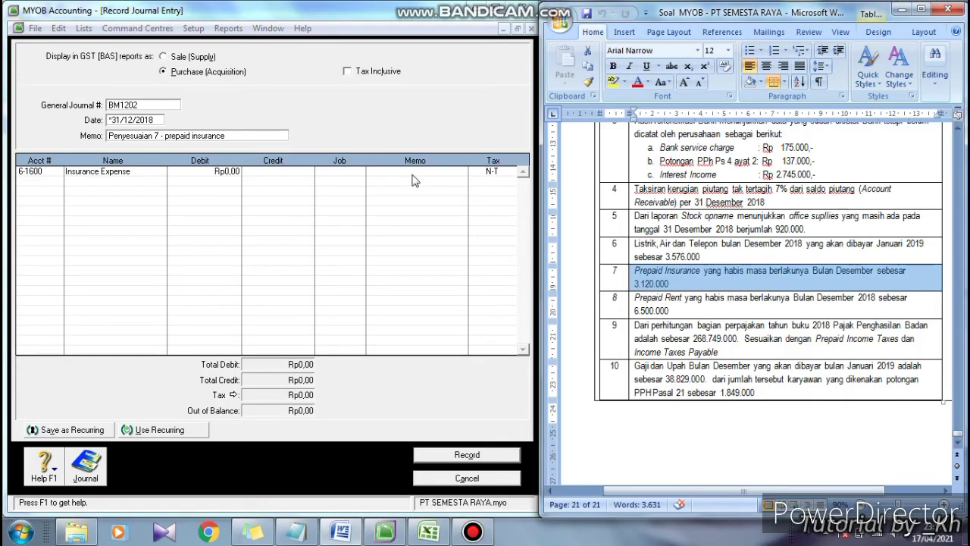
pyautogui.click(231, 171)
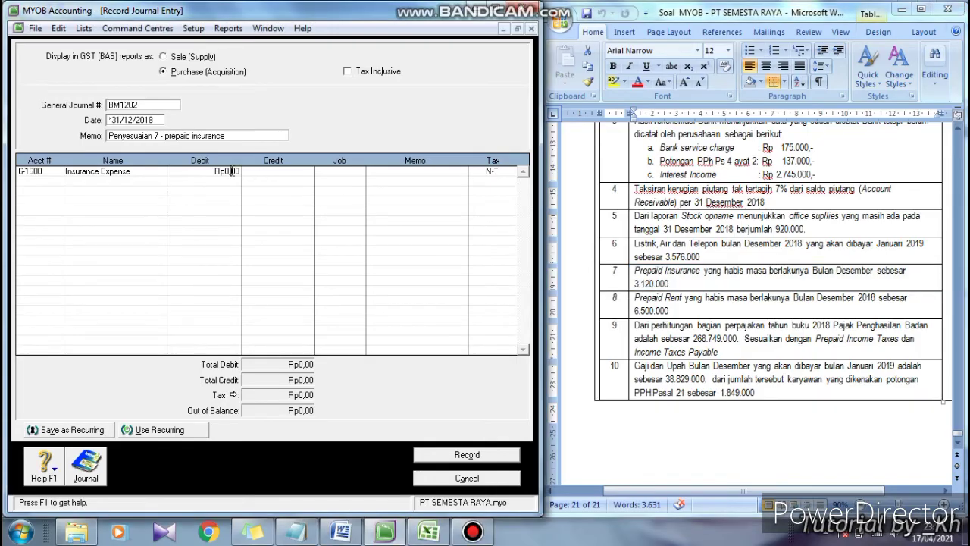
pyautogui.doubleClick(231, 171)
pyautogui.write('3120000')
pyautogui.press('Tab')
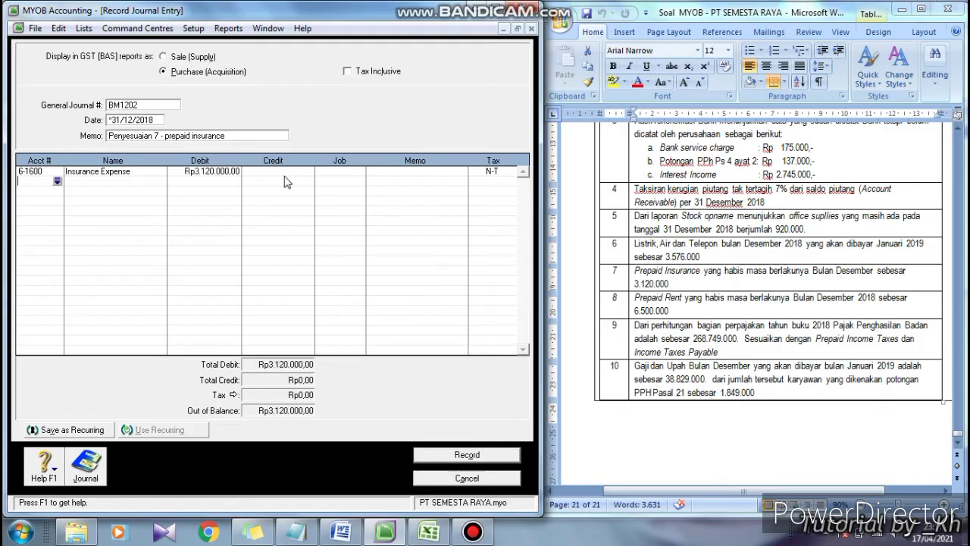
# - Add account 1-1700 Prepaid Insurance on the second journal line and accept the balancing credit of 3.120.000
pyautogui.click(56, 181)
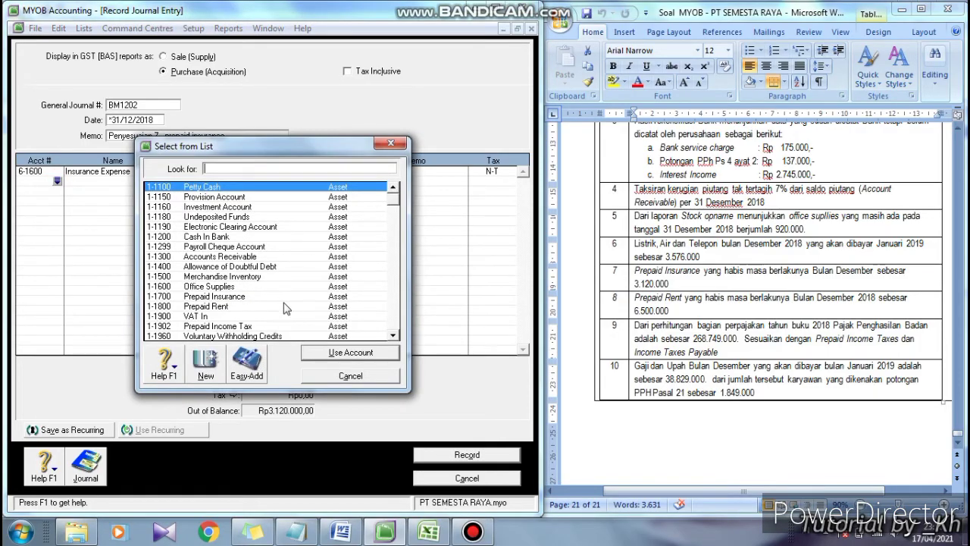
pyautogui.click(253, 296)
pyautogui.doubleClick(253, 298)
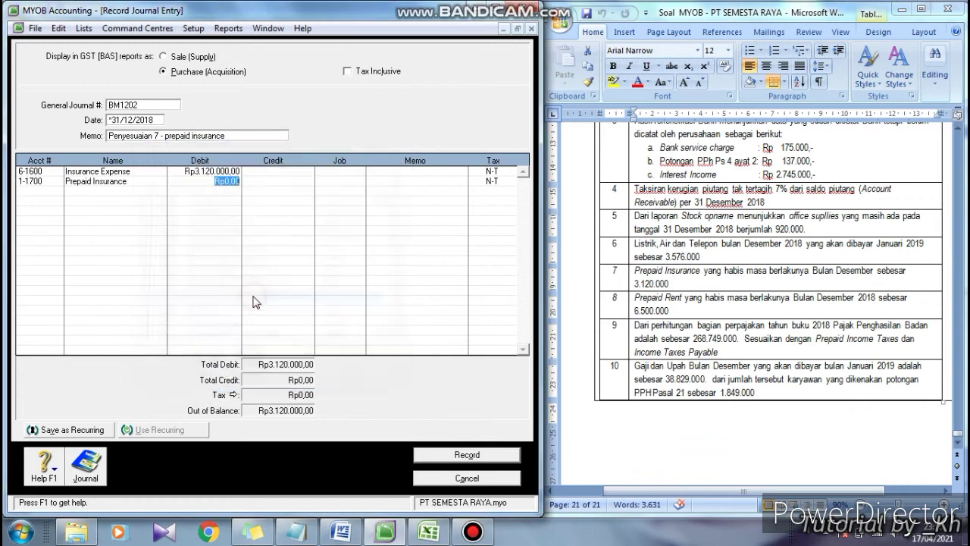
pyautogui.click(267, 182)
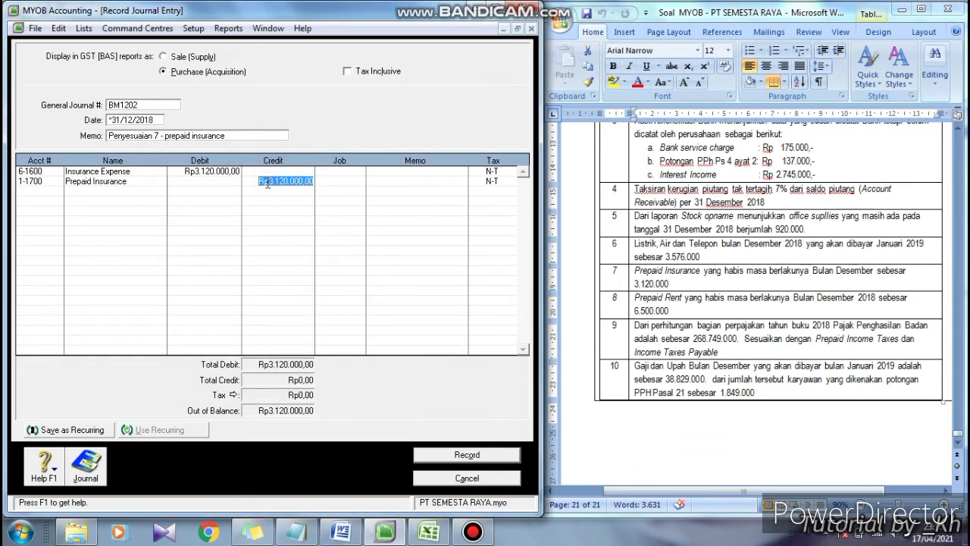
pyautogui.click(269, 189)
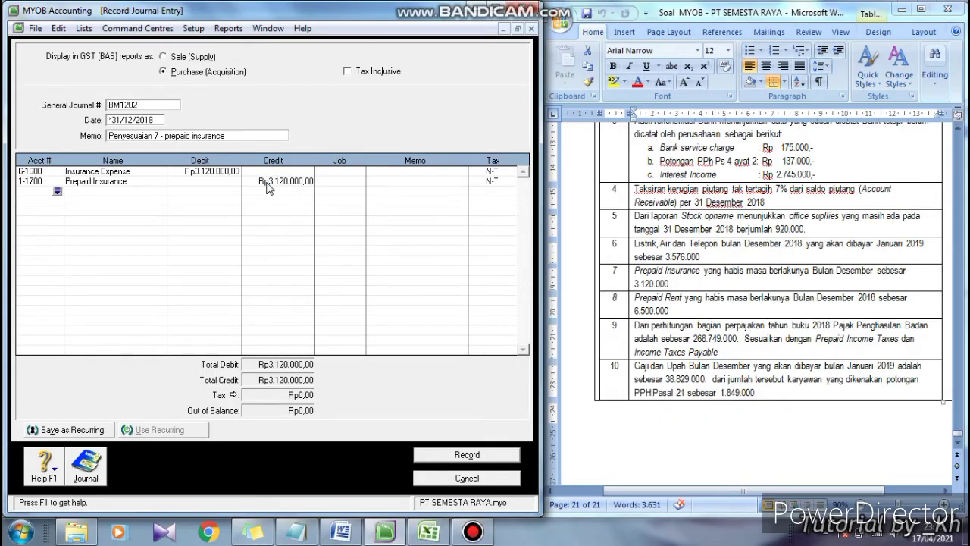
# - Review the transaction recap of the prepaid insurance adjustment, close it, and record the journal entry
pyautogui.hotkey('ctrl', 'r')
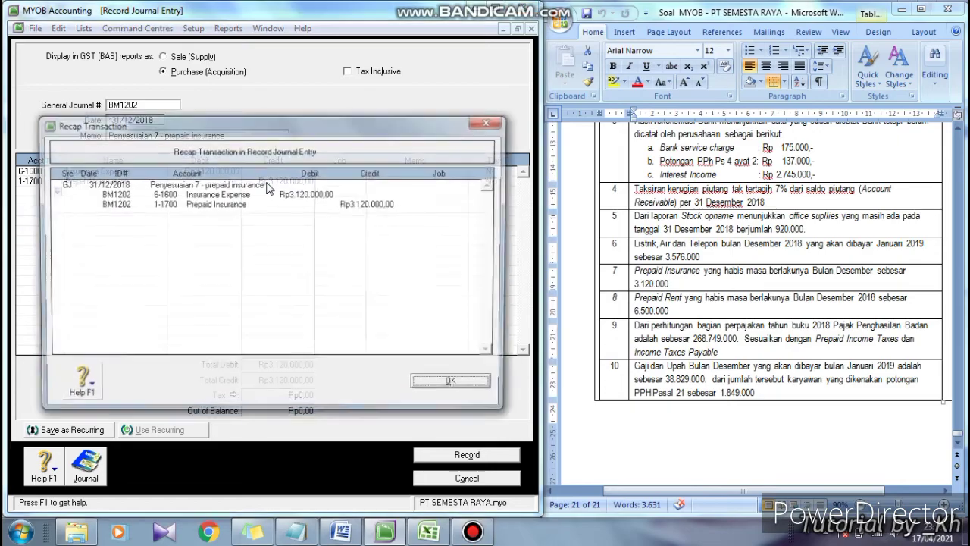
pyautogui.moveTo(269, 124); pyautogui.dragTo(256, 215)
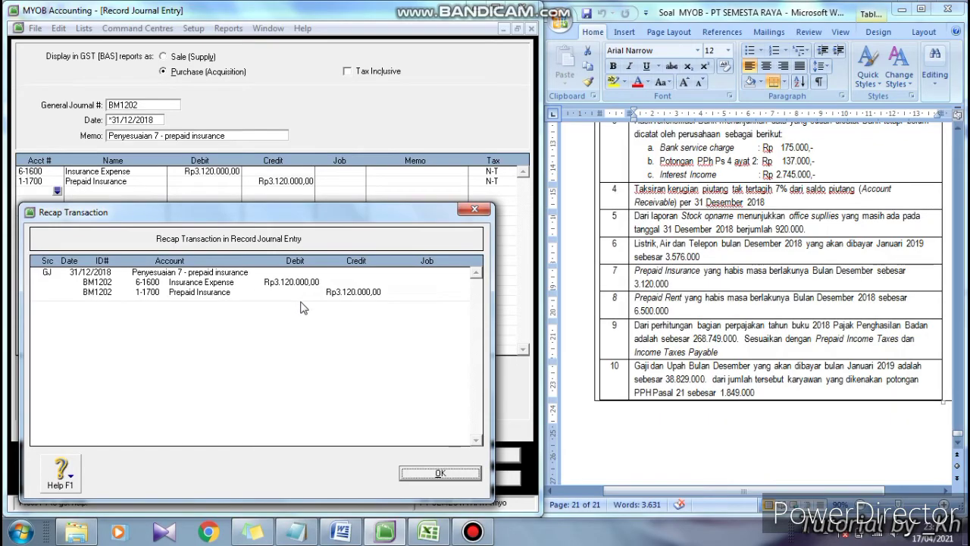
pyautogui.click(420, 473)
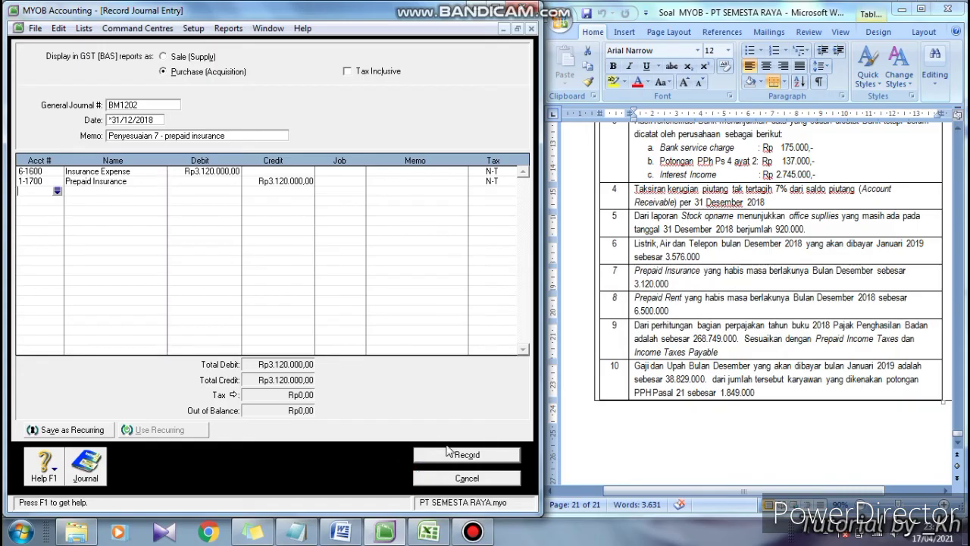
pyautogui.click(452, 456)
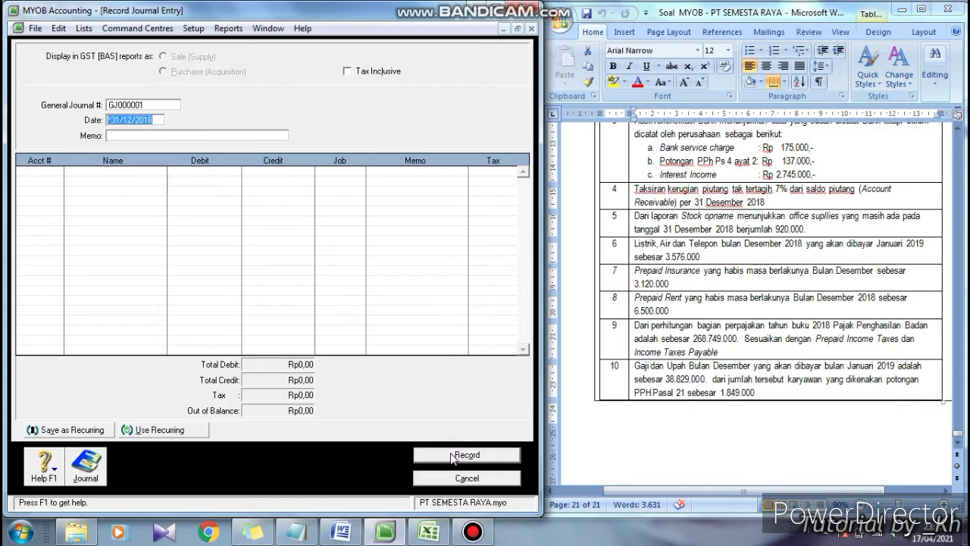
# - Highlight adjustment 8 in the Word memo and give the new MYOB journal entry number BM1202 and memo "Penyesuaian 8 - prepaid rent"
pyautogui.click(665, 311)
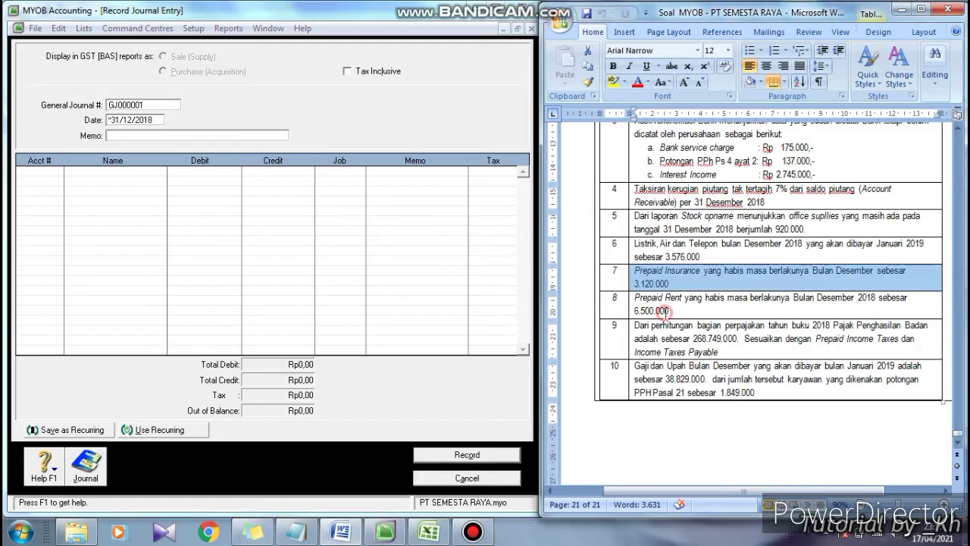
pyautogui.click(628, 304)
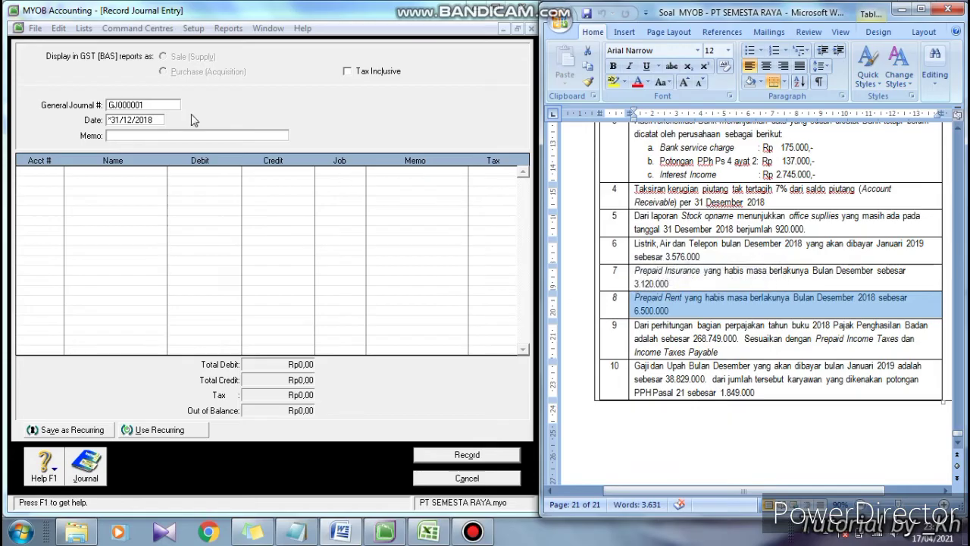
pyautogui.click(162, 104)
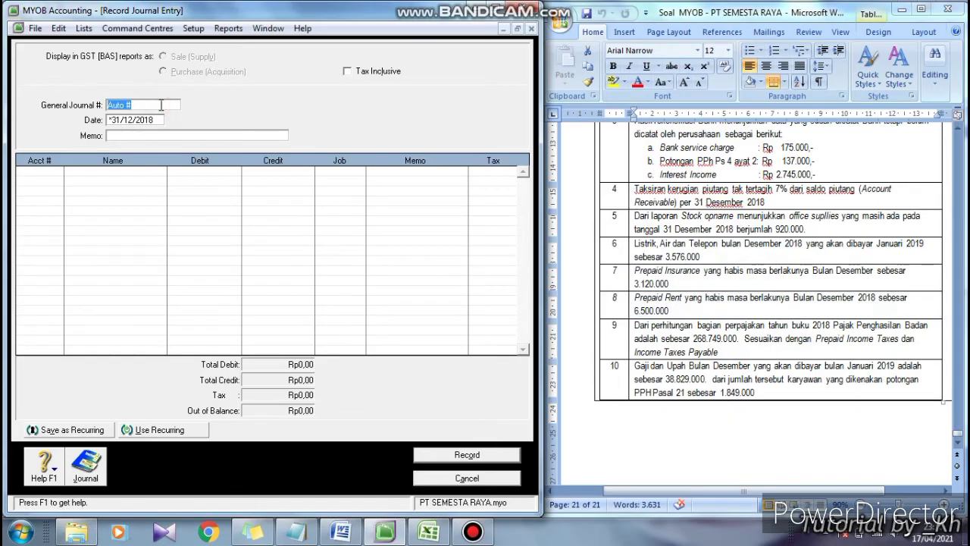
pyautogui.write('BM1202')
pyautogui.click(161, 136)
pyautogui.write('Penyesuaian')
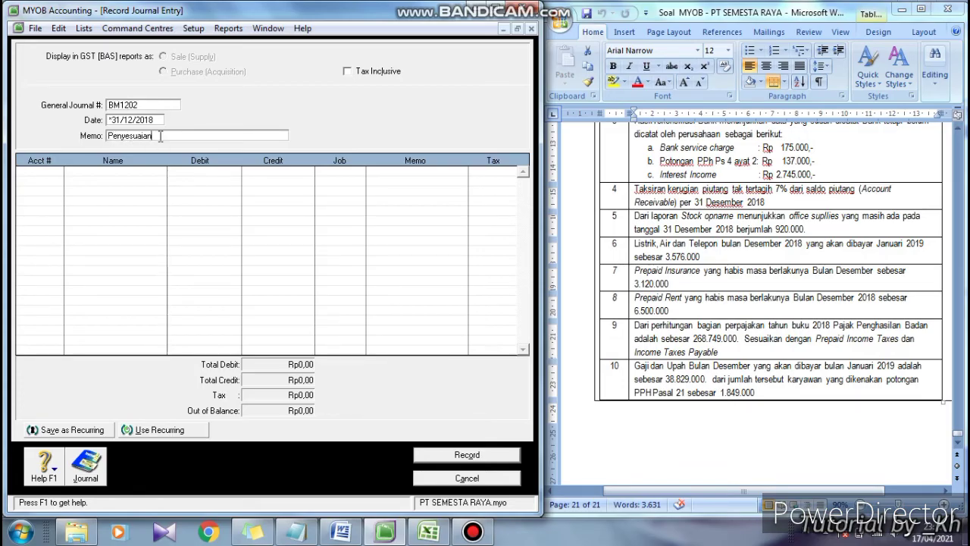
pyautogui.write(' 8 - prepaid rent')
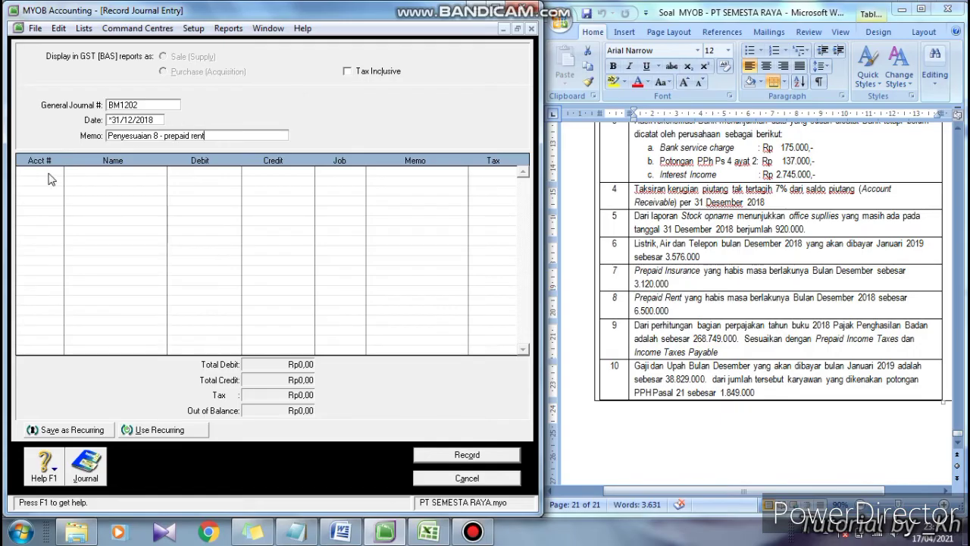
# - Debit account 6-1700 Rent Expense with 6.500.000 on the first journal line, taking the amount from adjustment 8
pyautogui.click(44, 176)
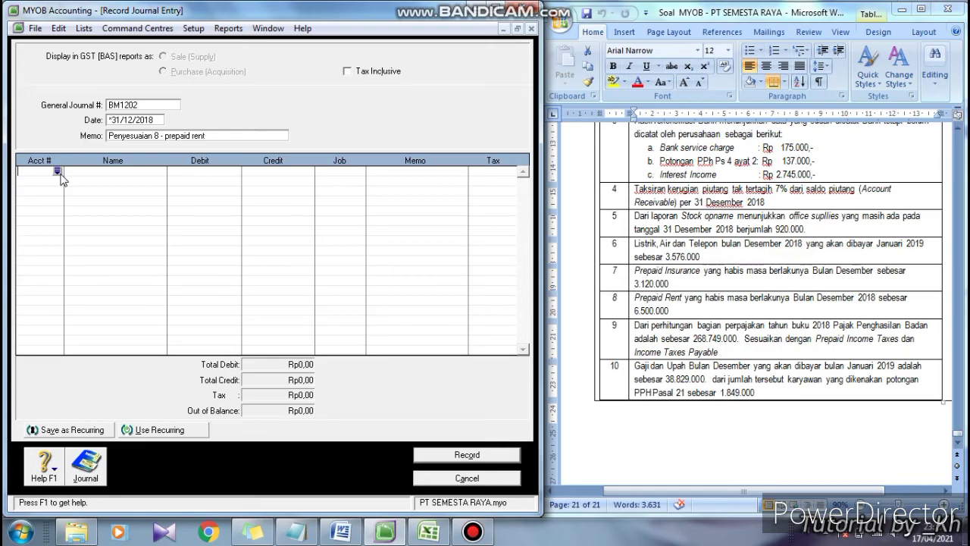
pyautogui.click(57, 172)
pyautogui.write('6')
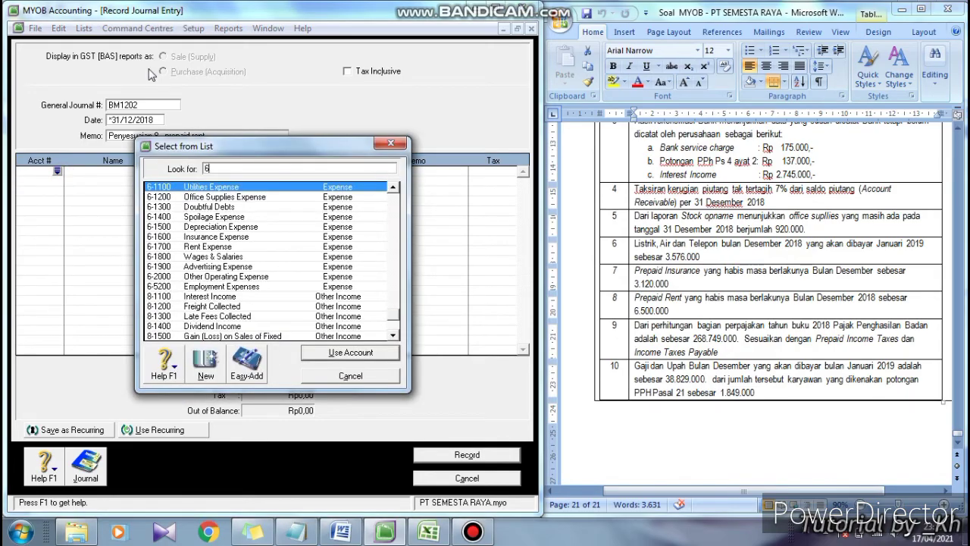
pyautogui.write('-1700')
pyautogui.press('Return')
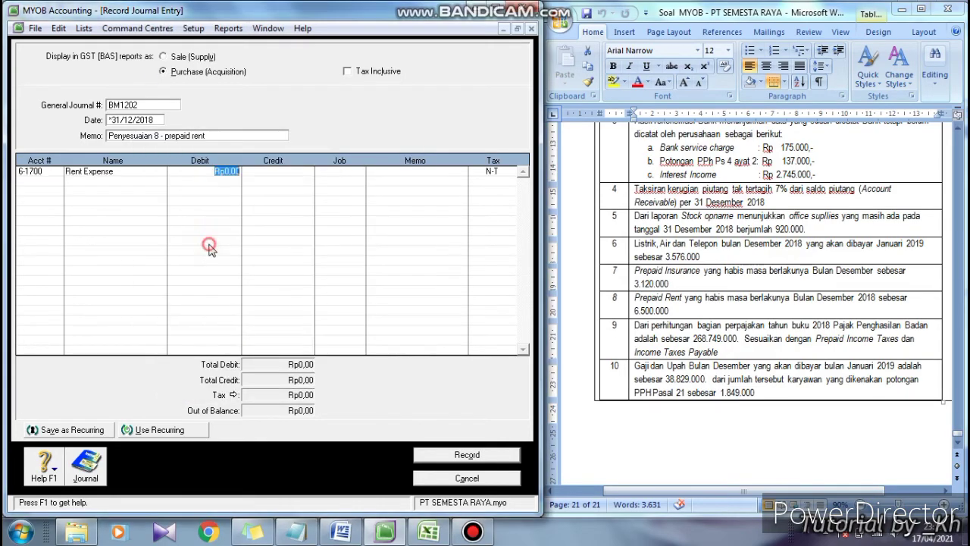
pyautogui.tripleClick(647, 311)
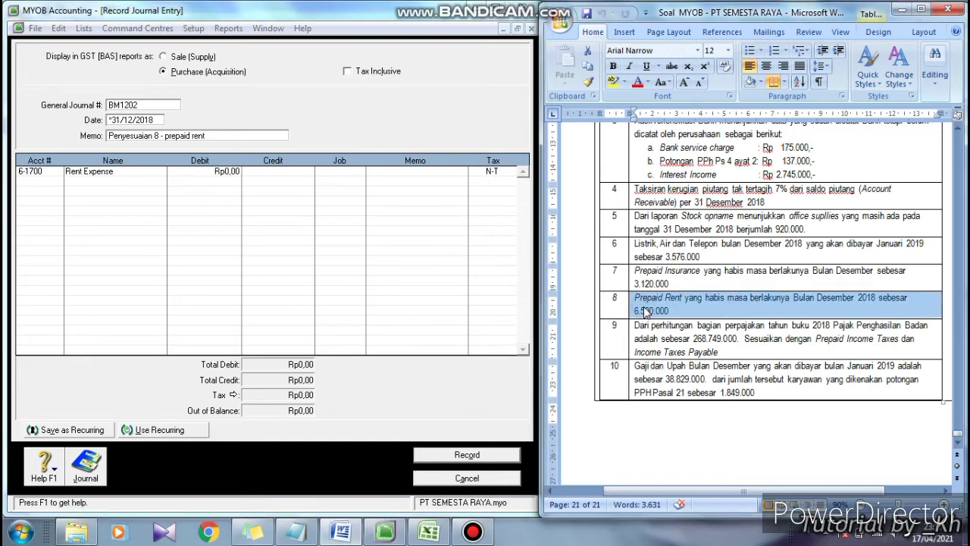
pyautogui.click(216, 171)
pyautogui.write('6')
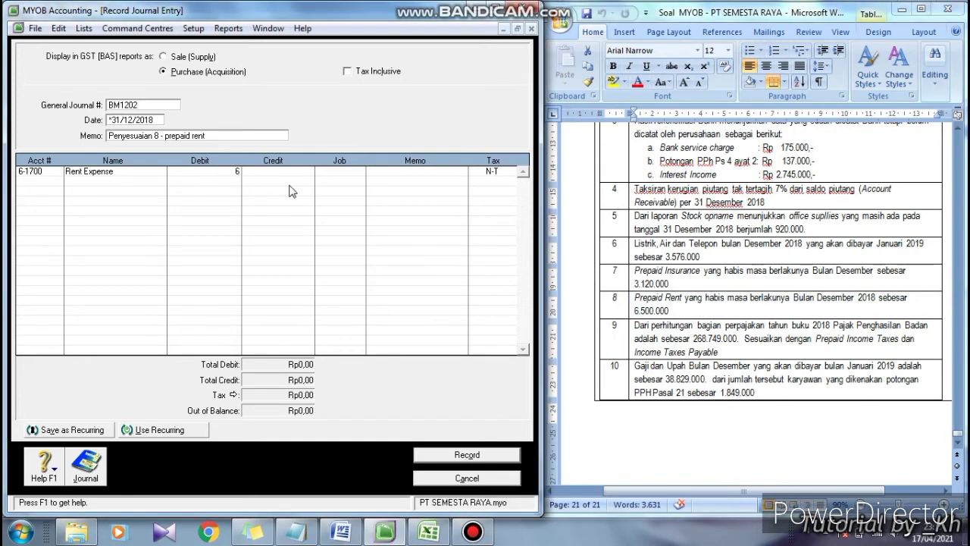
pyautogui.write('500000')
# - Add account 1-1800 Prepaid Rent on the second journal line and accept the balancing credit of 6.500.000
pyautogui.click(33, 187)
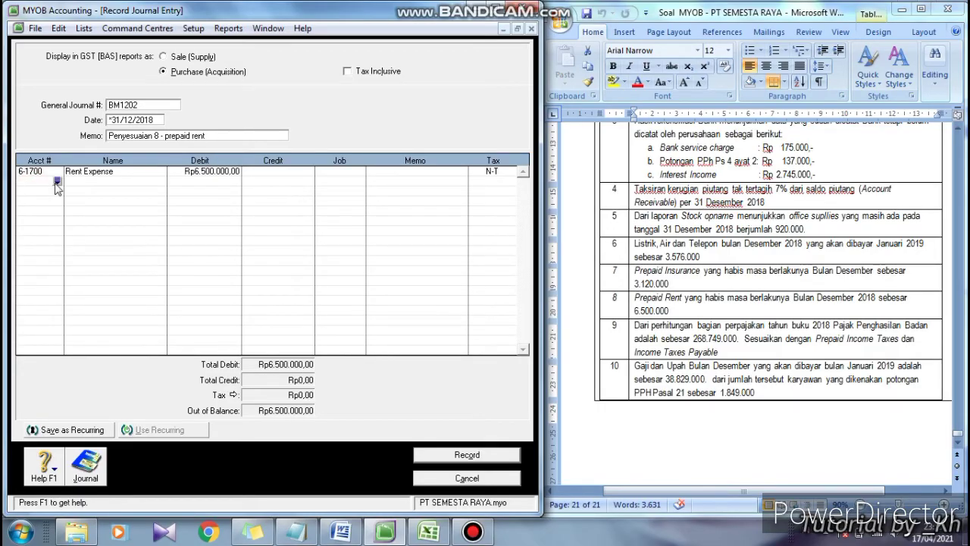
pyautogui.click(56, 184)
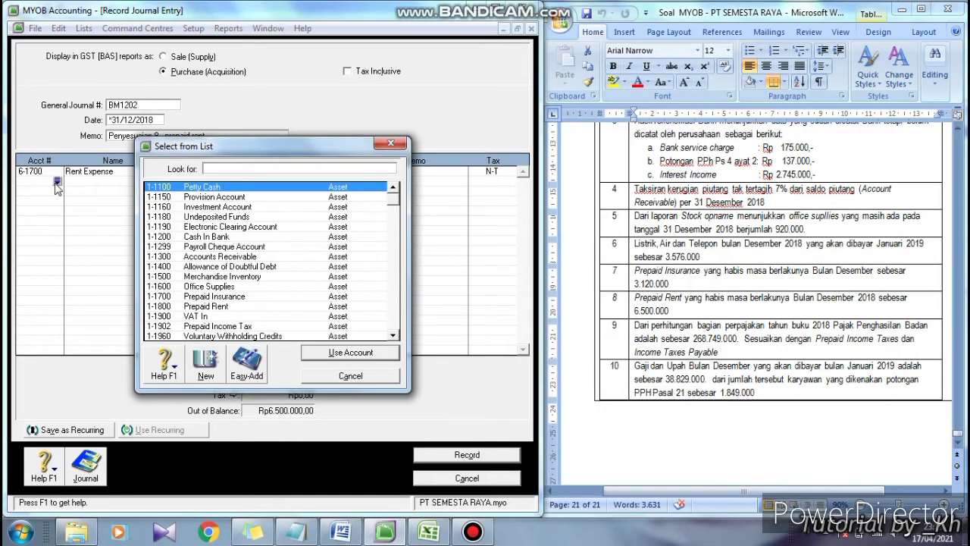
pyautogui.doubleClick(227, 308)
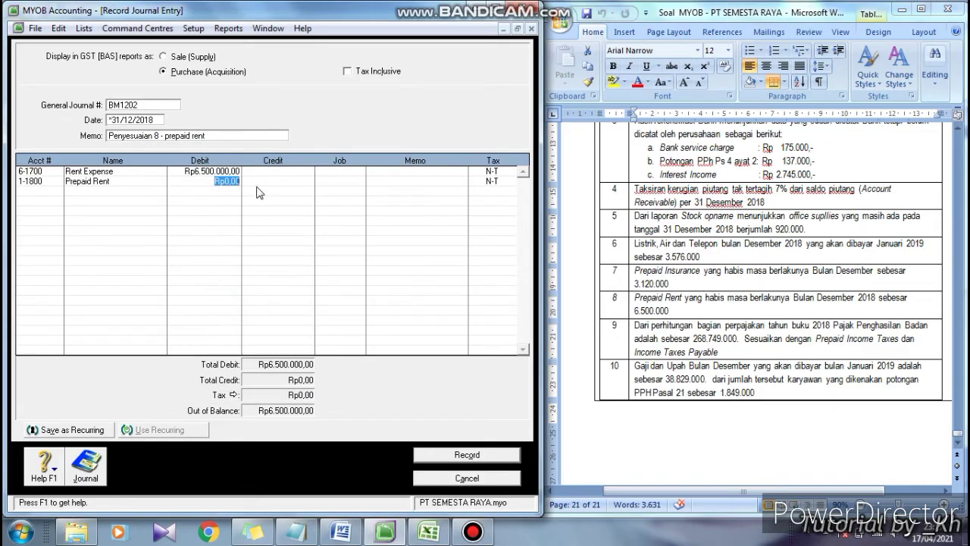
pyautogui.click(262, 183)
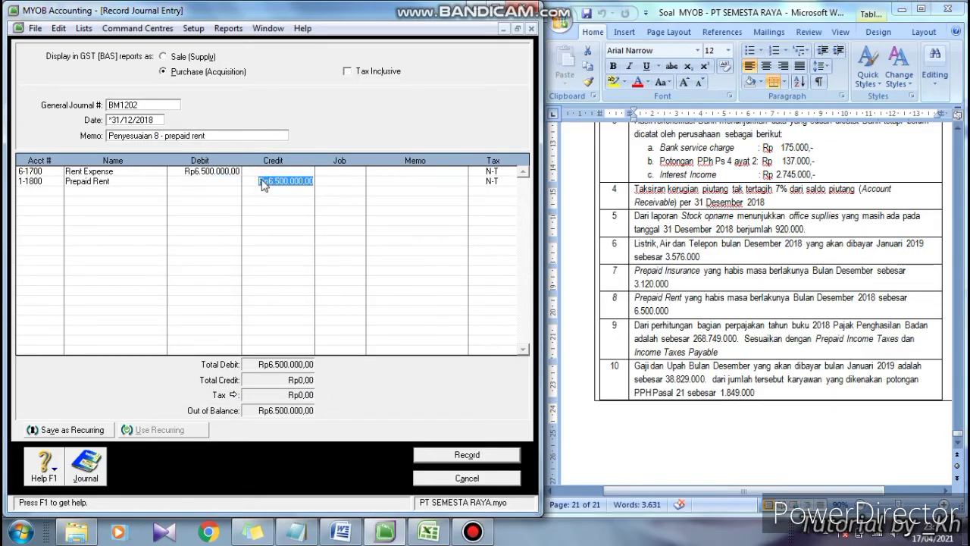
pyautogui.press('Return')
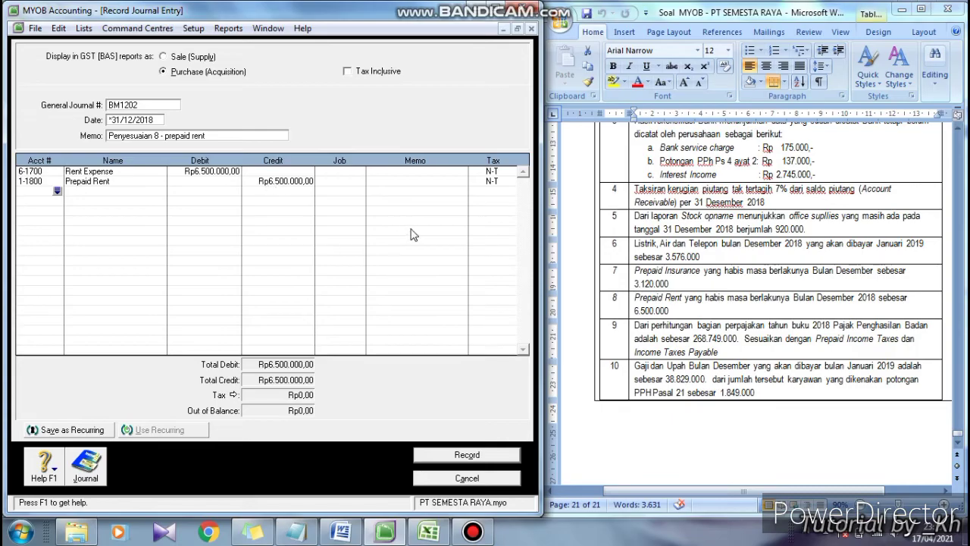
# - Review the transaction recap of the prepaid rent adjustment, close it, and record the journal entry
pyautogui.hotkey('ctrl', 'r')
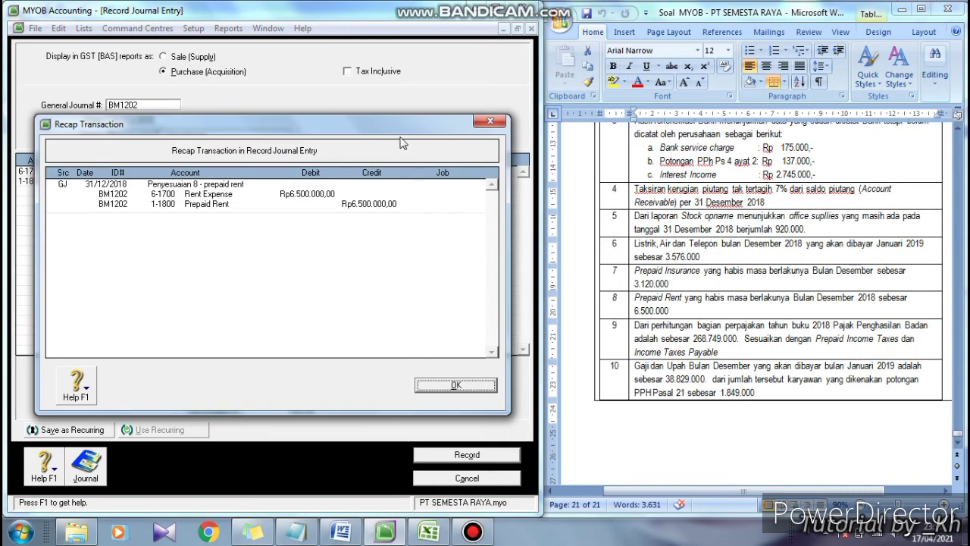
pyautogui.moveTo(396, 133); pyautogui.dragTo(389, 219)
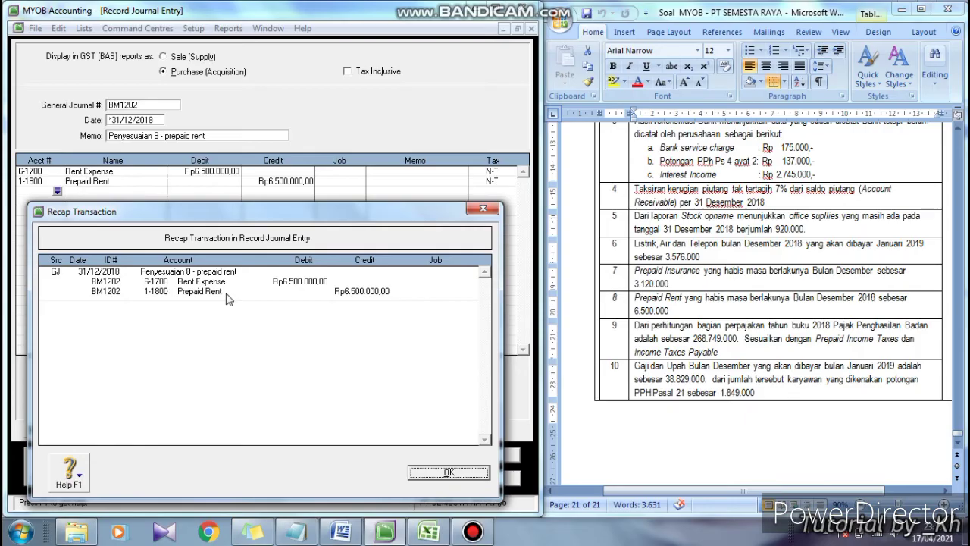
pyautogui.click(447, 473)
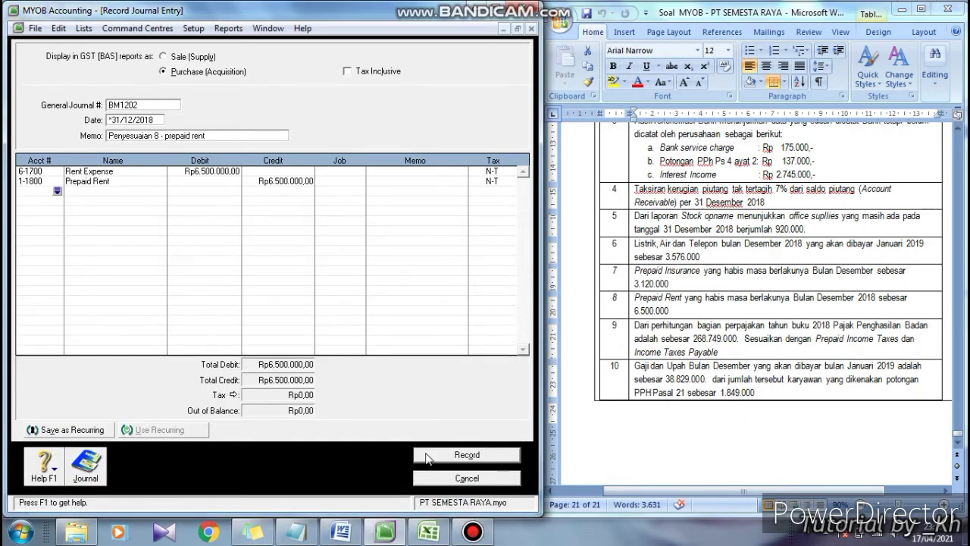
pyautogui.click(426, 457)
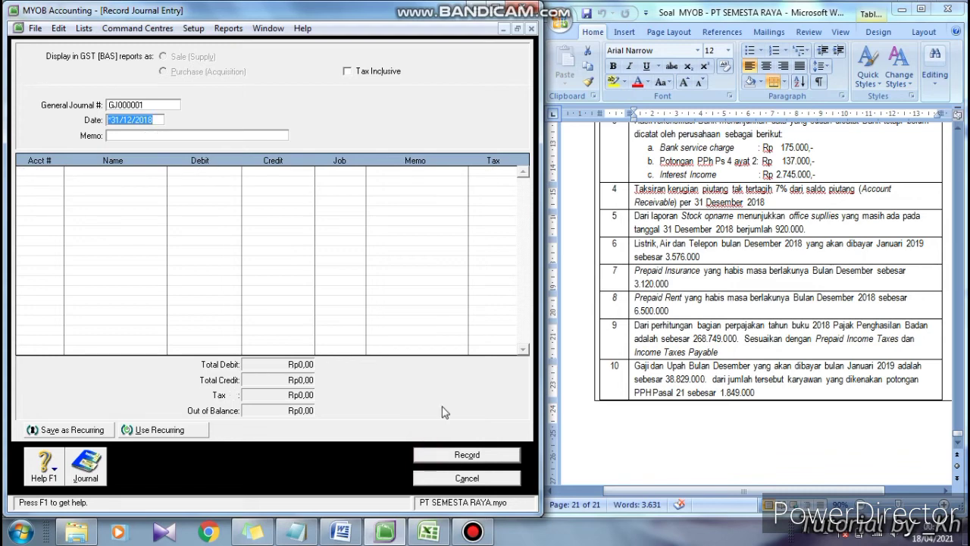
# - Highlight adjustment 9 in the Word memo and give the new MYOB journal entry number BM1202 and memo "Penyesuaian 9 - PPh Badan"
pyautogui.click(653, 334)
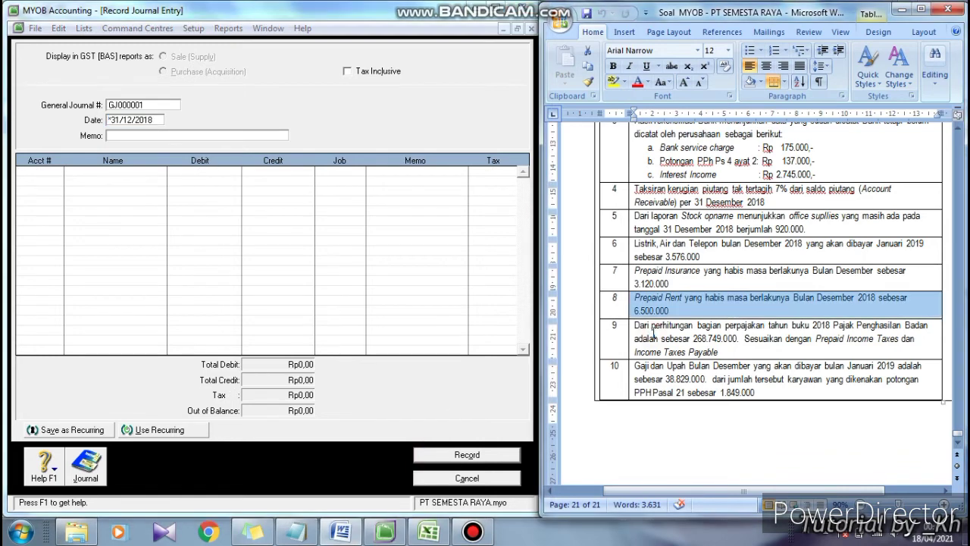
pyautogui.click(629, 334)
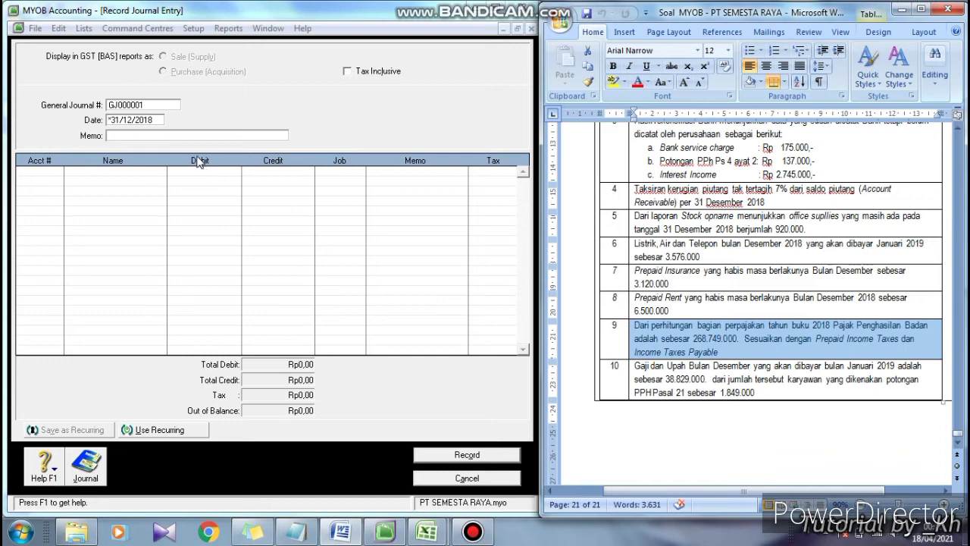
pyautogui.click(147, 106)
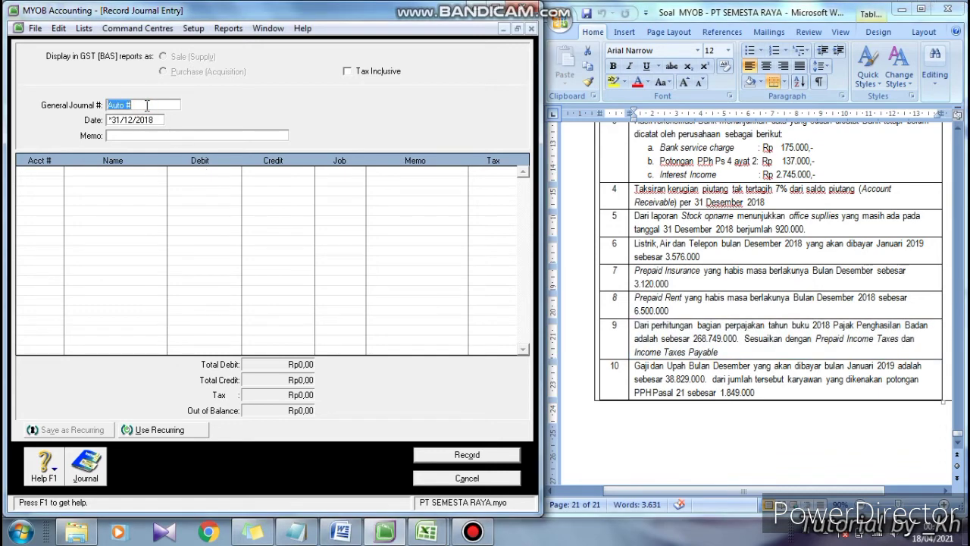
pyautogui.write('BM1202')
pyautogui.click(150, 135)
pyautogui.write('Penyesuaian 9 -')
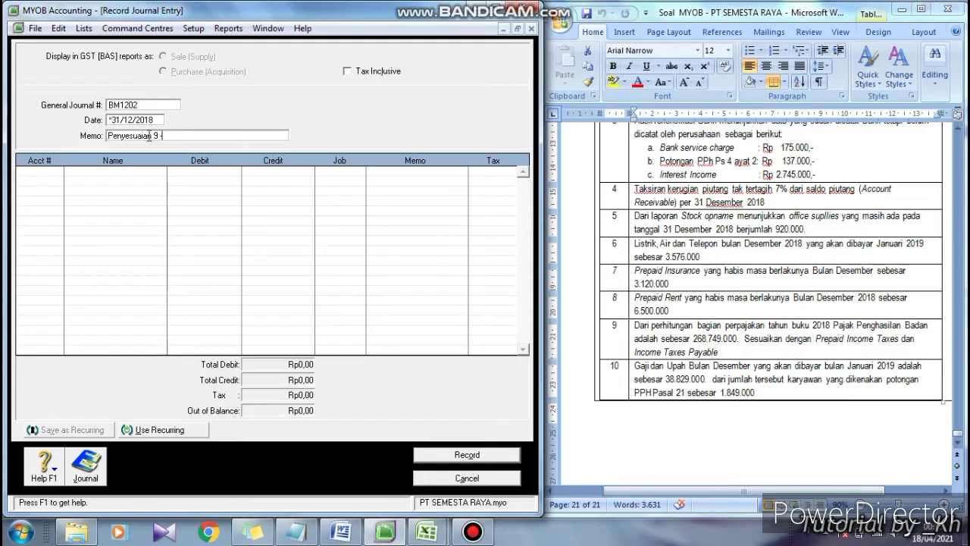
pyautogui.write(' PPh Badan')
# - Debit account 9-2200 Income Taxes Expense with 268.749.000 on the first journal line, taking the amount from adjustment 9
pyautogui.click(23, 178)
pyautogui.click(58, 172)
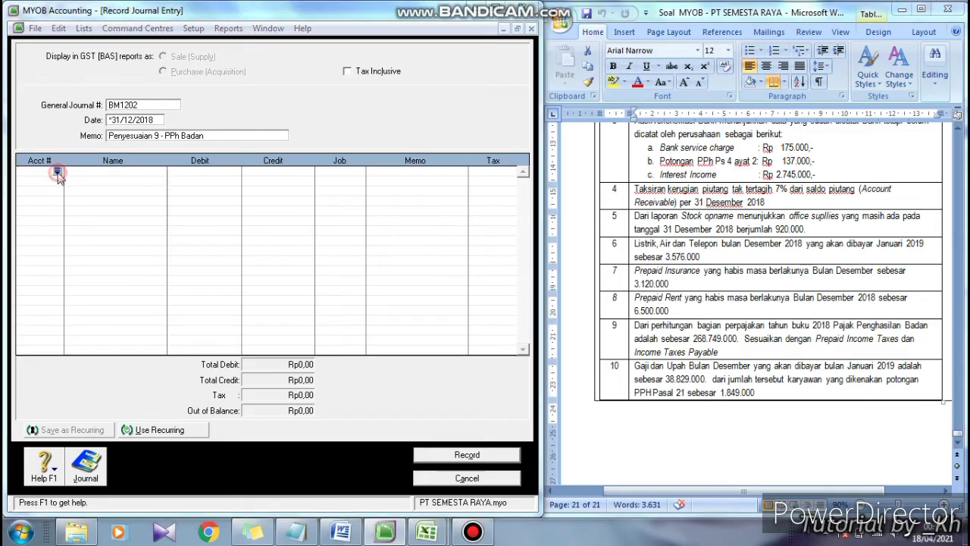
pyautogui.write('9')
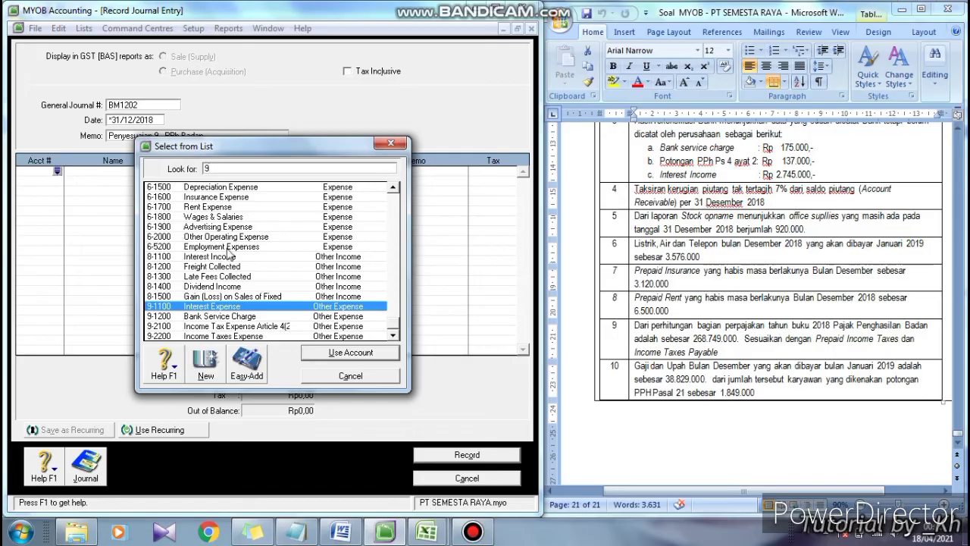
pyautogui.doubleClick(278, 335)
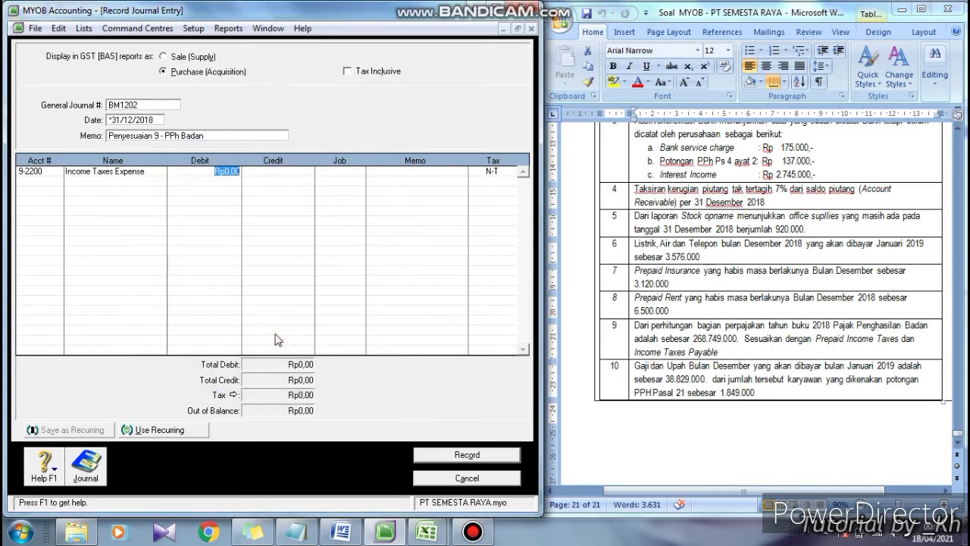
pyautogui.tripleClick(654, 338)
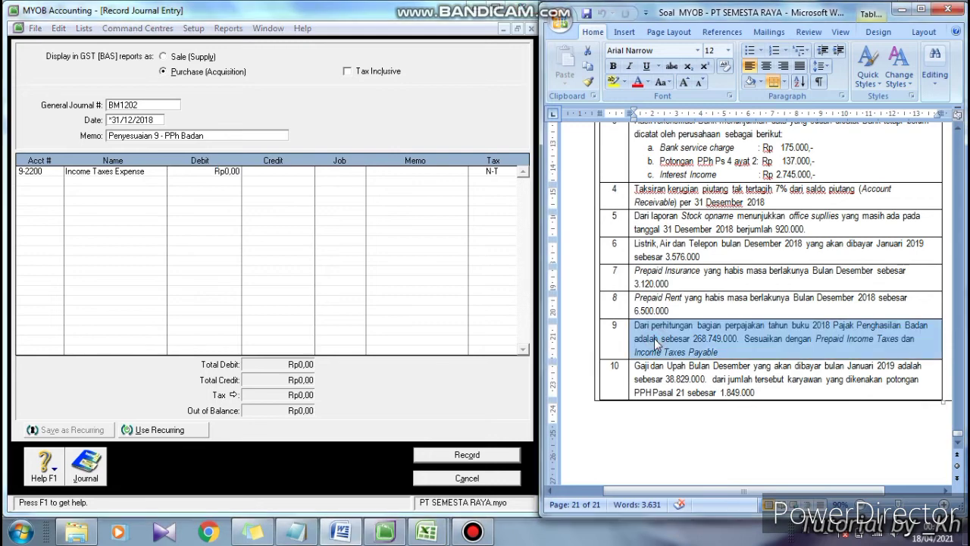
pyautogui.click(204, 173)
pyautogui.write('26')
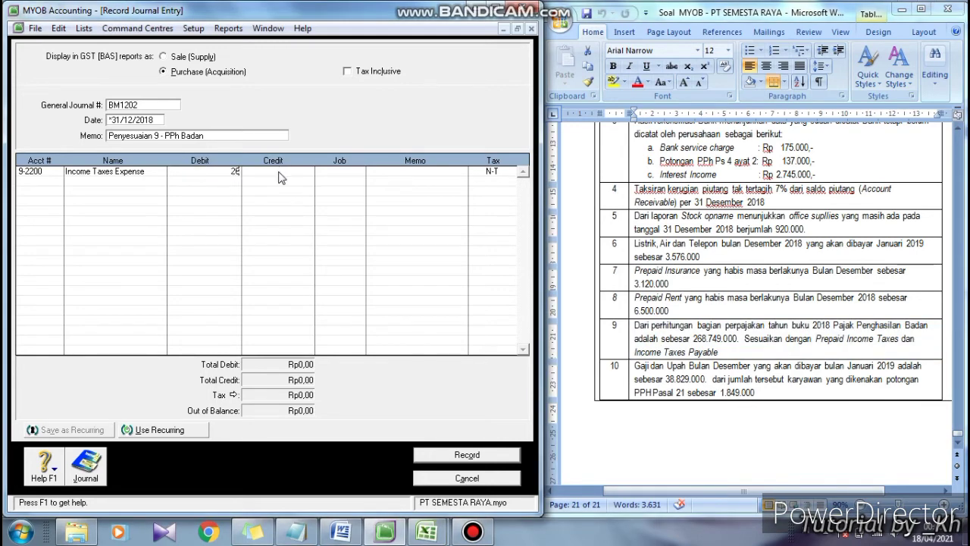
pyautogui.write('8749000')
# - Add account 1-1902 Prepaid Income Tax on the second journal line and clear its proposed credit amount
pyautogui.click(36, 181)
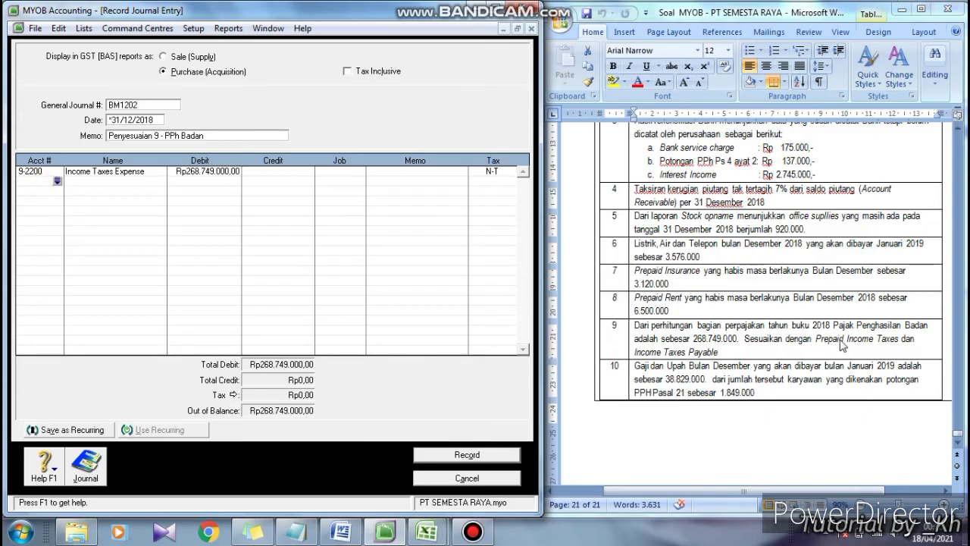
pyautogui.click(57, 182)
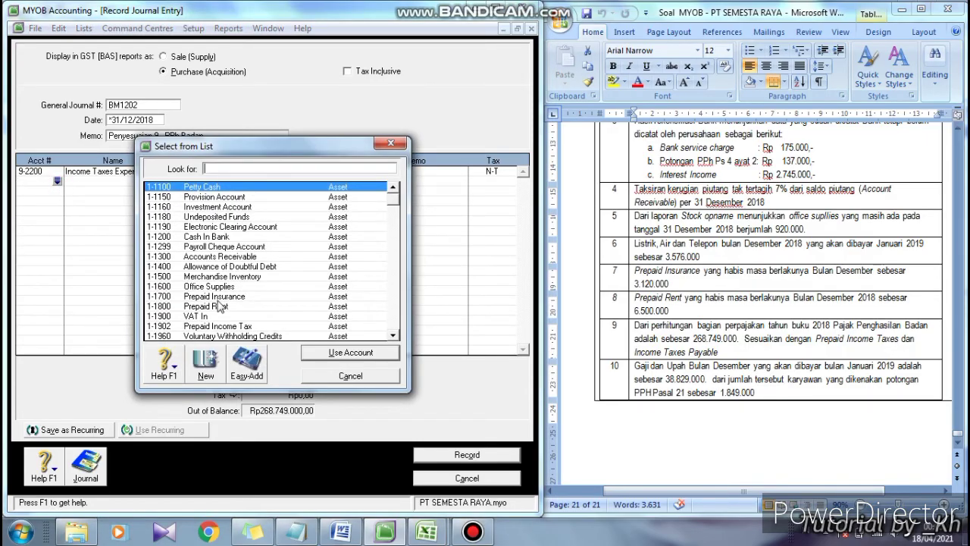
pyautogui.doubleClick(247, 327)
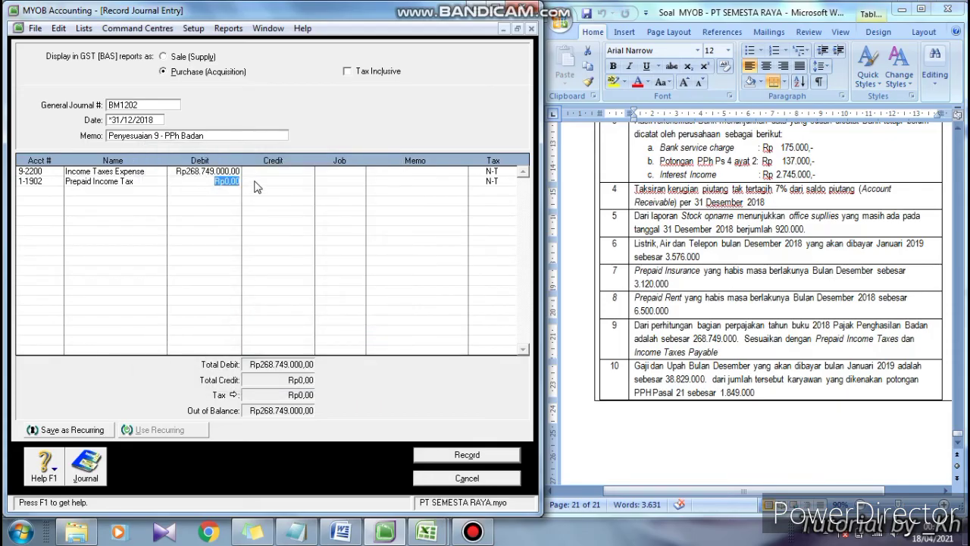
pyautogui.click(255, 180)
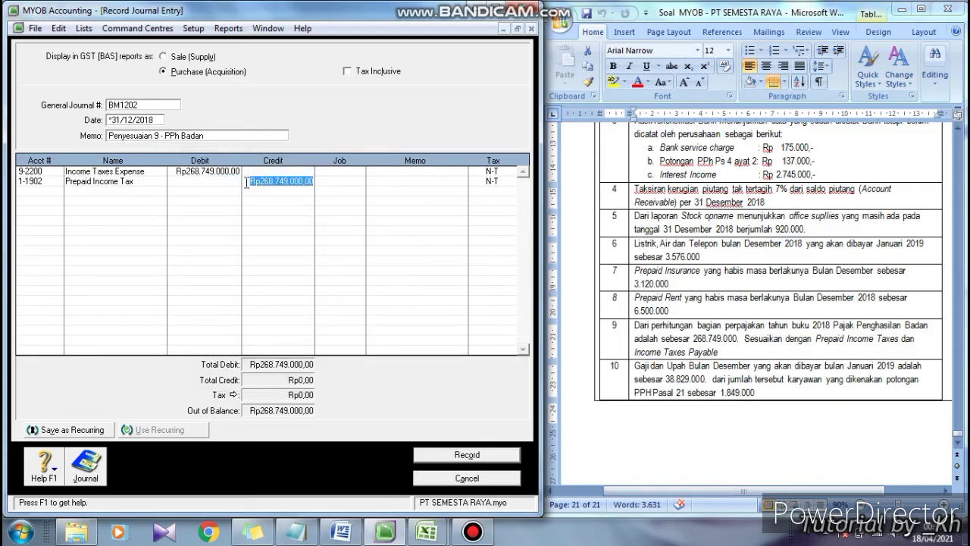
pyautogui.click(246, 184)
pyautogui.press('Delete')
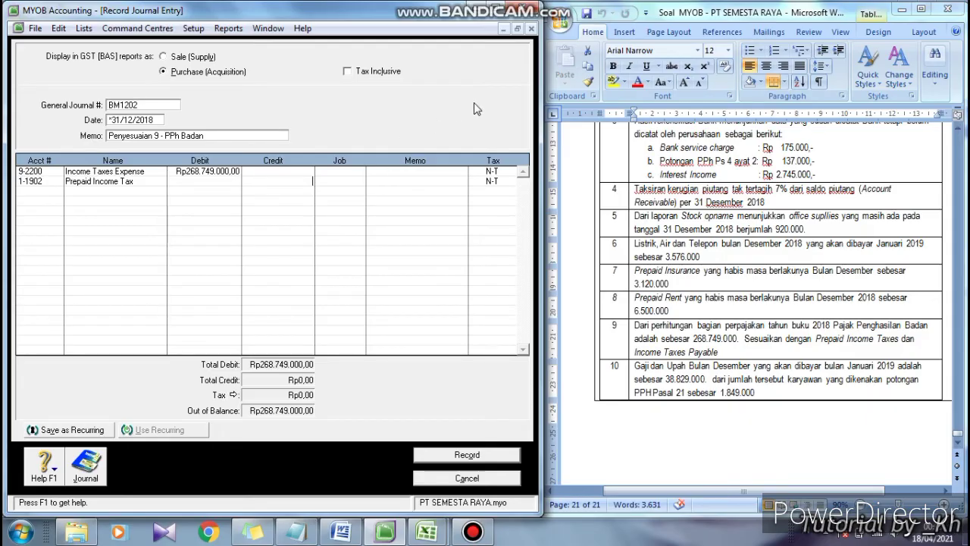
# - Look up the Prepaid Income Tax balance among the asset accounts in the Accounts List, then return to the open journal entry
pyautogui.click(503, 30)
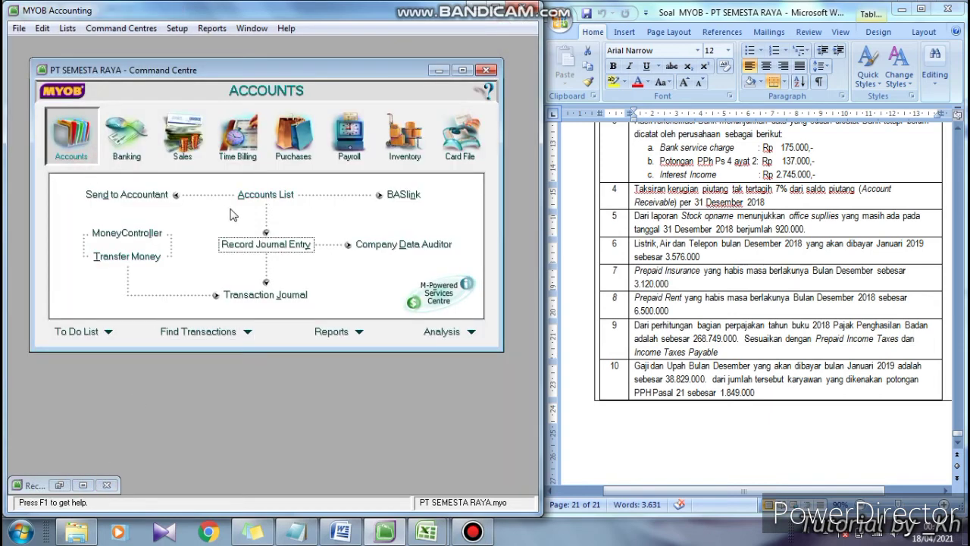
pyautogui.click(253, 195)
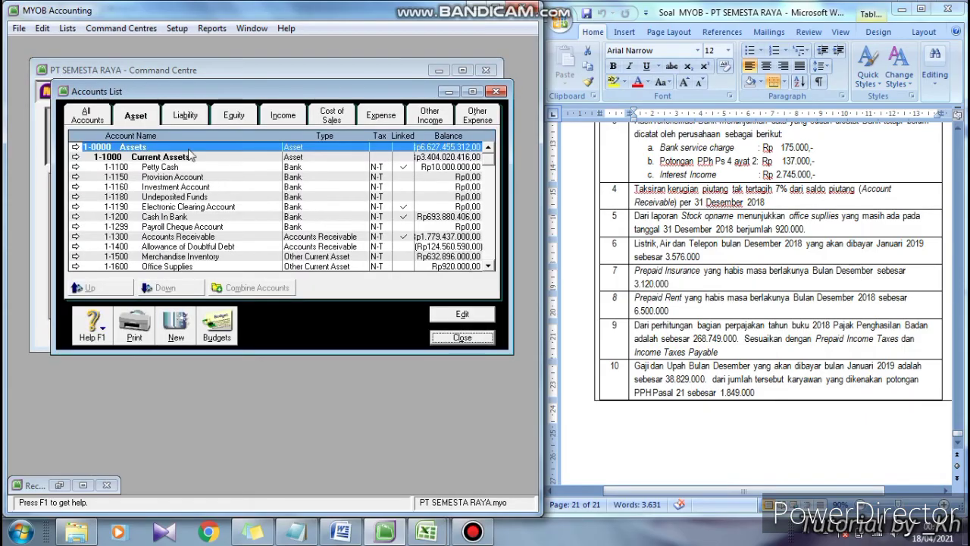
pyautogui.click(473, 91)
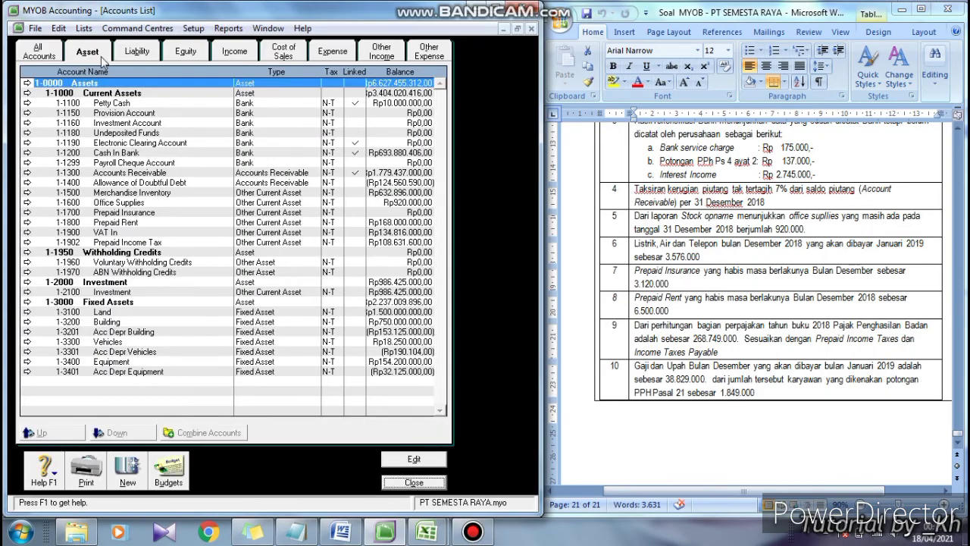
pyautogui.click(87, 52)
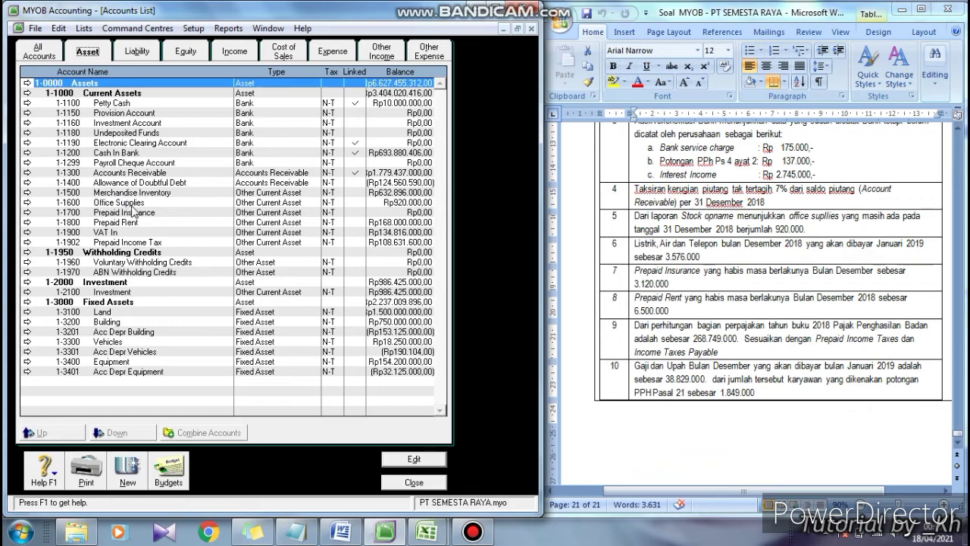
pyautogui.click(155, 242)
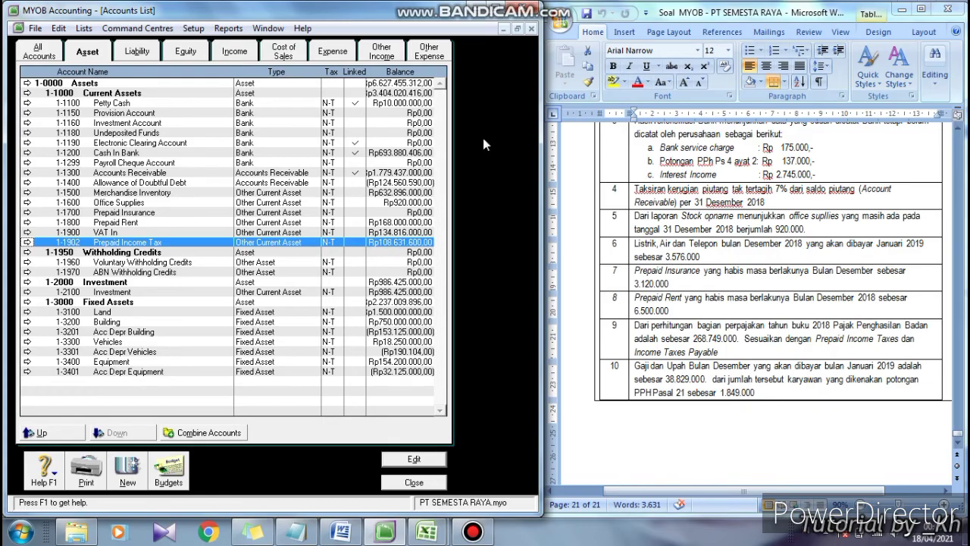
pyautogui.click(502, 29)
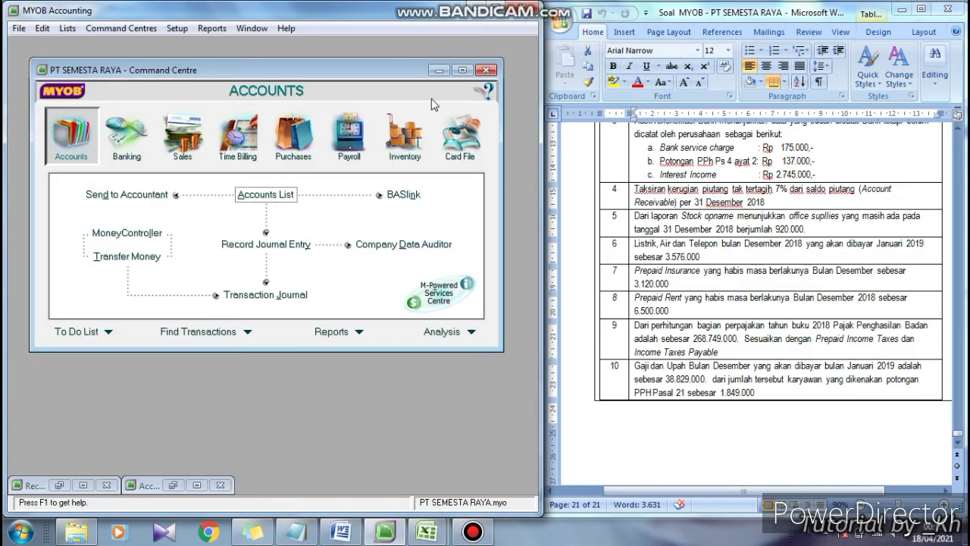
pyautogui.click(82, 485)
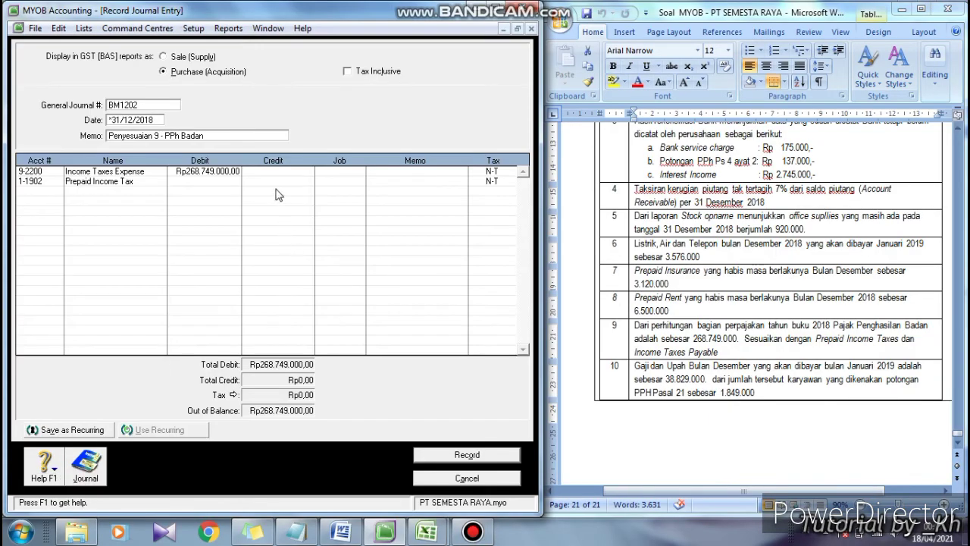
# - Credit Prepaid Income Tax with 108.631.600 and credit account 2-1304 Income Tax Payable 25 with the remaining 160.117.400 on the third journal line
pyautogui.write('108631600')
pyautogui.click(32, 191)
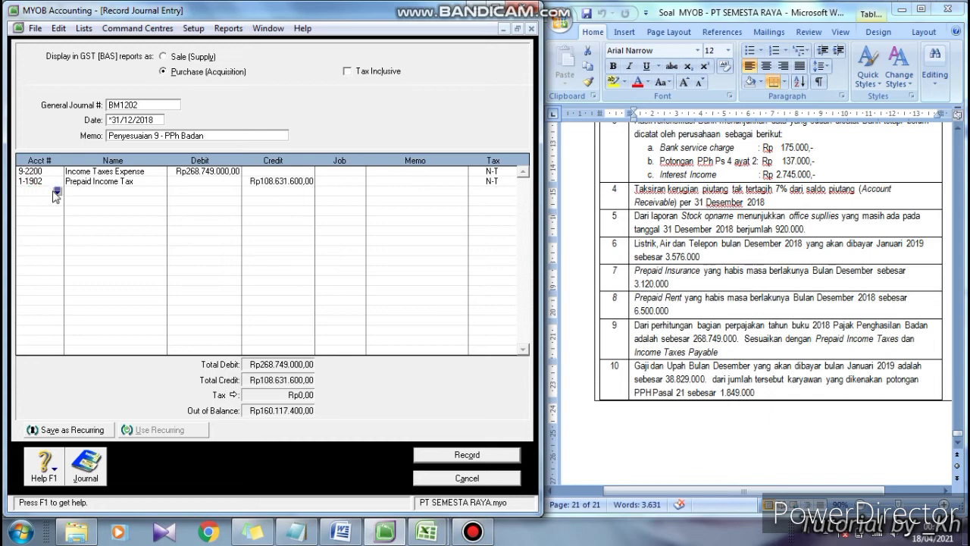
pyautogui.click(57, 191)
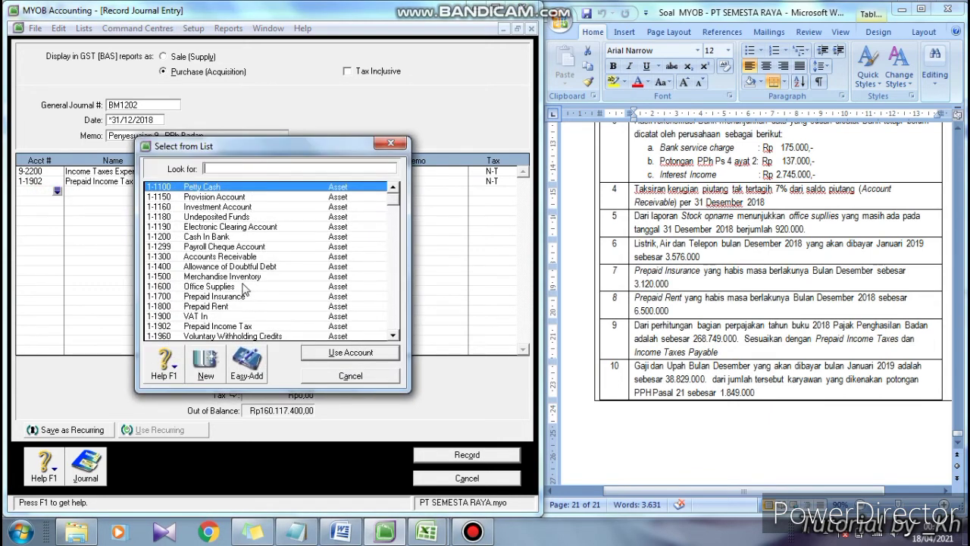
pyautogui.write('2')
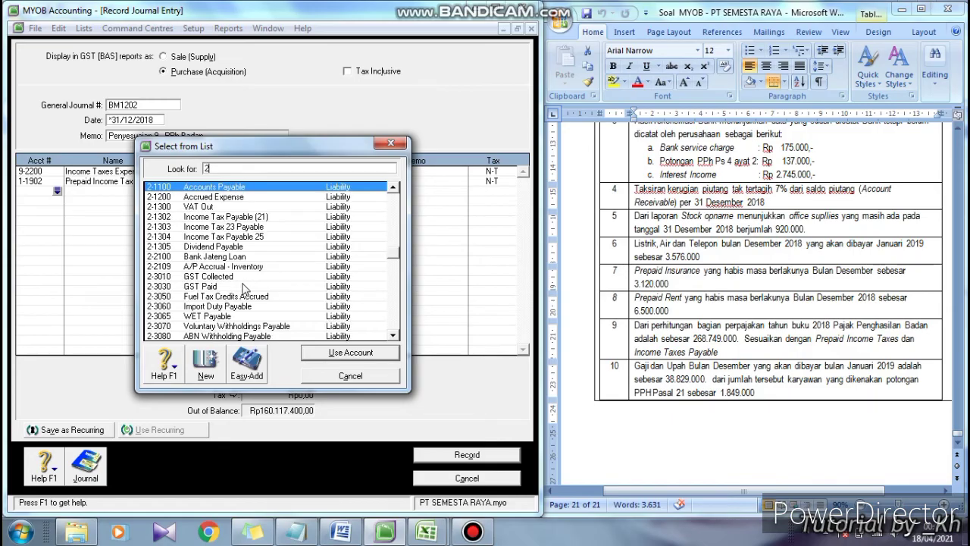
pyautogui.doubleClick(259, 238)
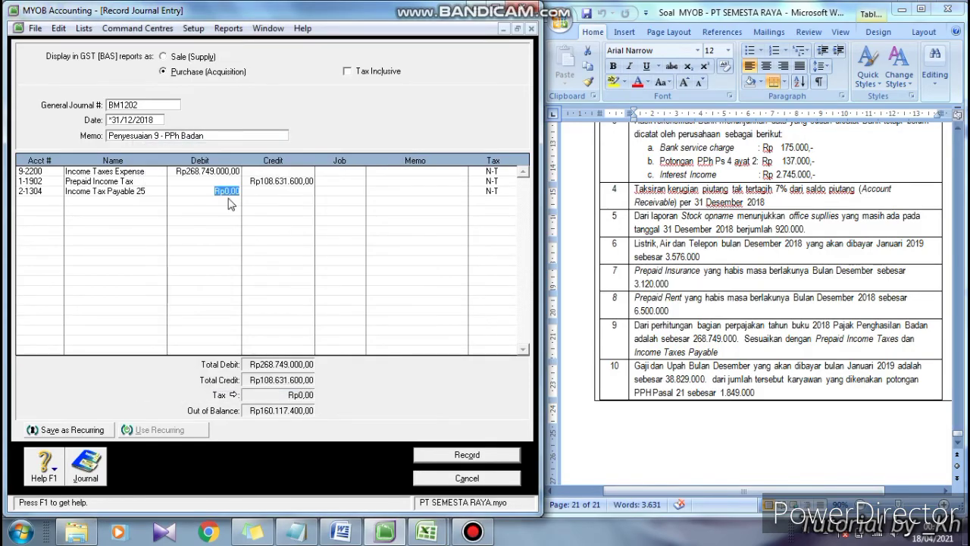
pyautogui.click(270, 193)
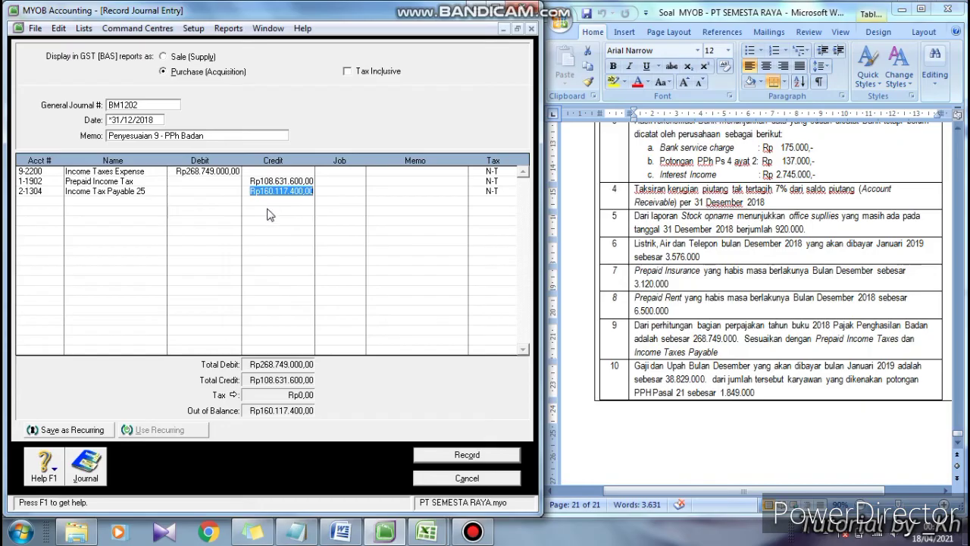
pyautogui.press('Tab')
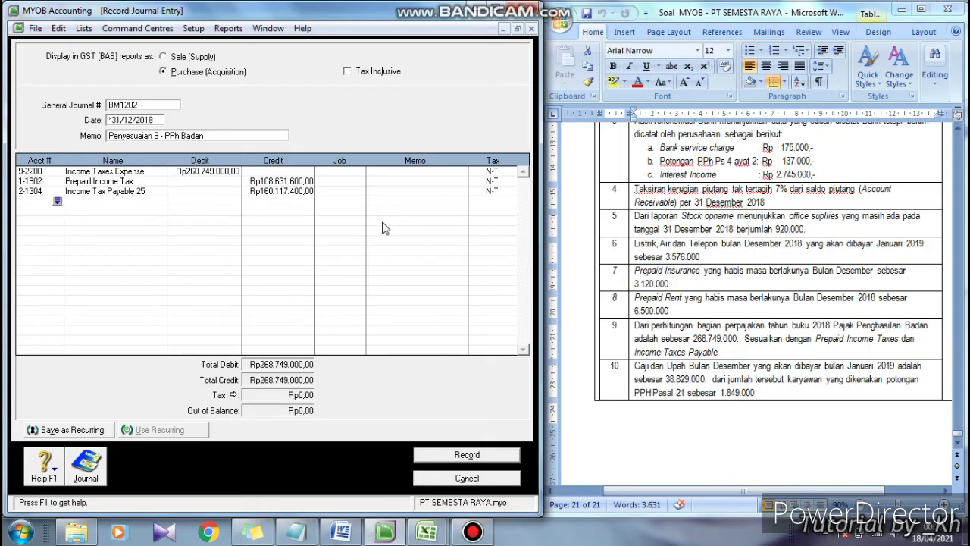
# - Review the transaction recap of the adjustment 9 journal entry and record the entry
pyautogui.hotkey('ctrl', 'r')
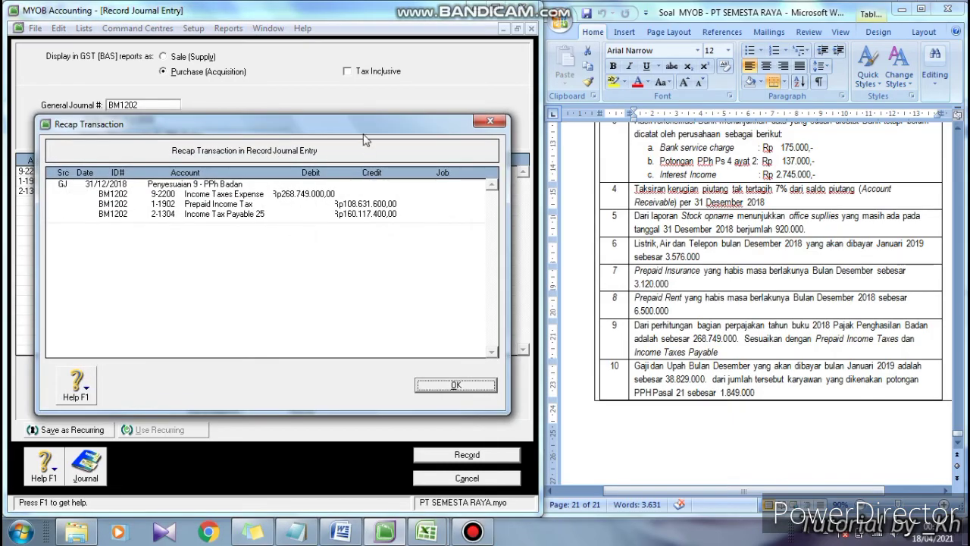
pyautogui.moveTo(349, 124); pyautogui.dragTo(341, 243)
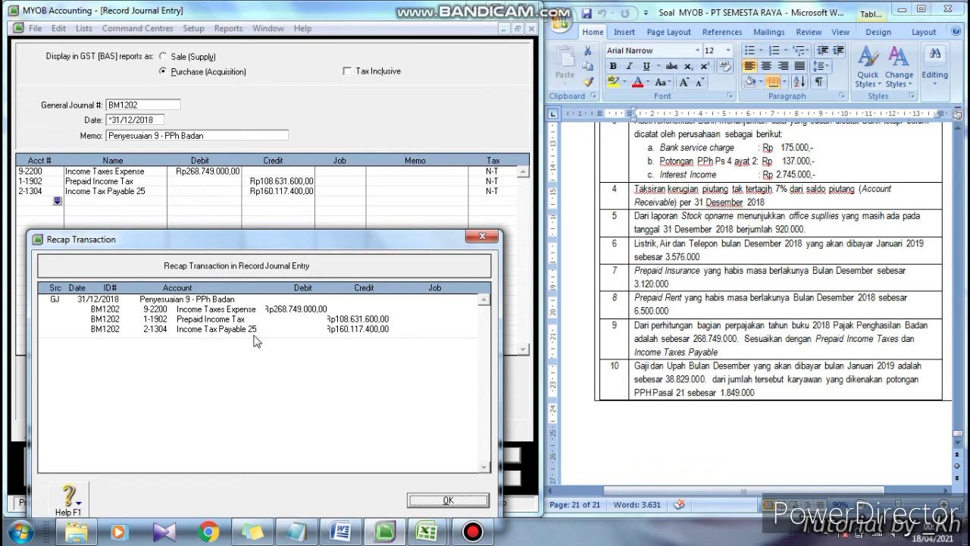
pyautogui.click(428, 504)
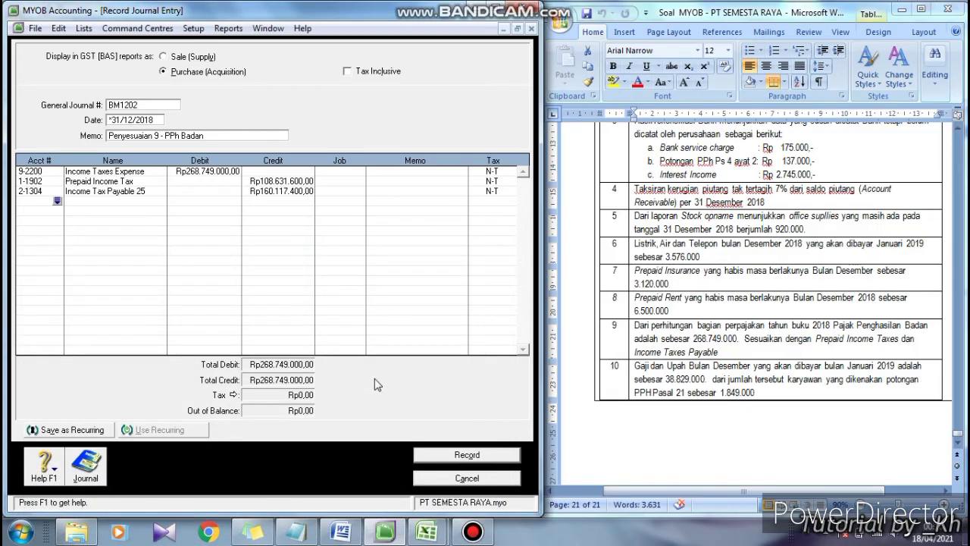
pyautogui.click(429, 459)
# - Highlight adjustment 10 in the Word memo and give the new MYOB journal entry number BM1202 and memo "Penyesuaian 10"
pyautogui.click(614, 400)
pyautogui.click(630, 380)
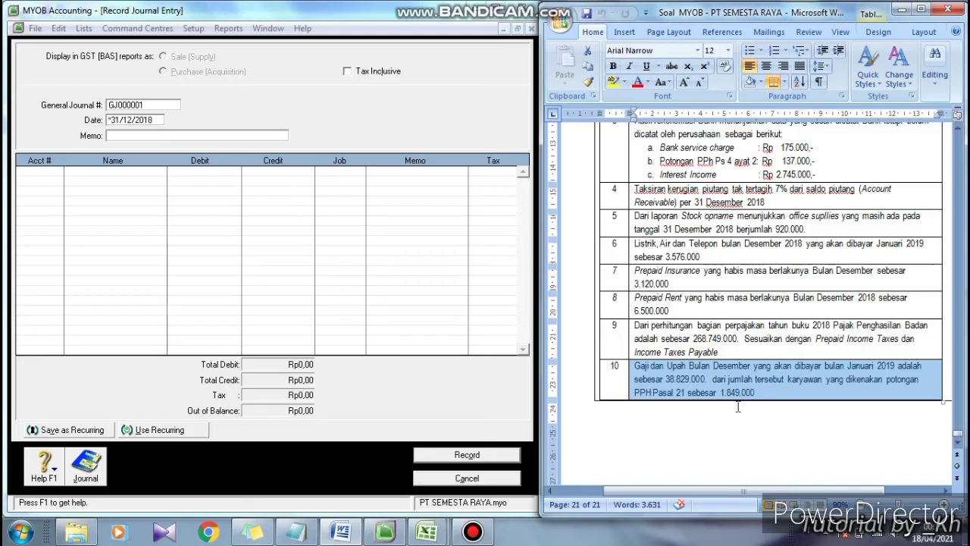
pyautogui.click(147, 106)
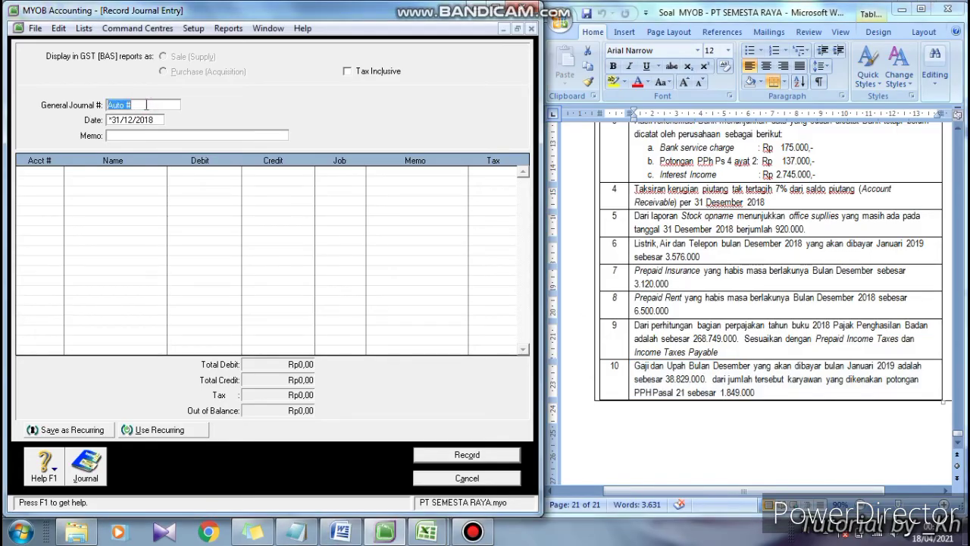
pyautogui.write('BM1202')
pyautogui.click(137, 136)
pyautogui.write('Penyesuaian 10')
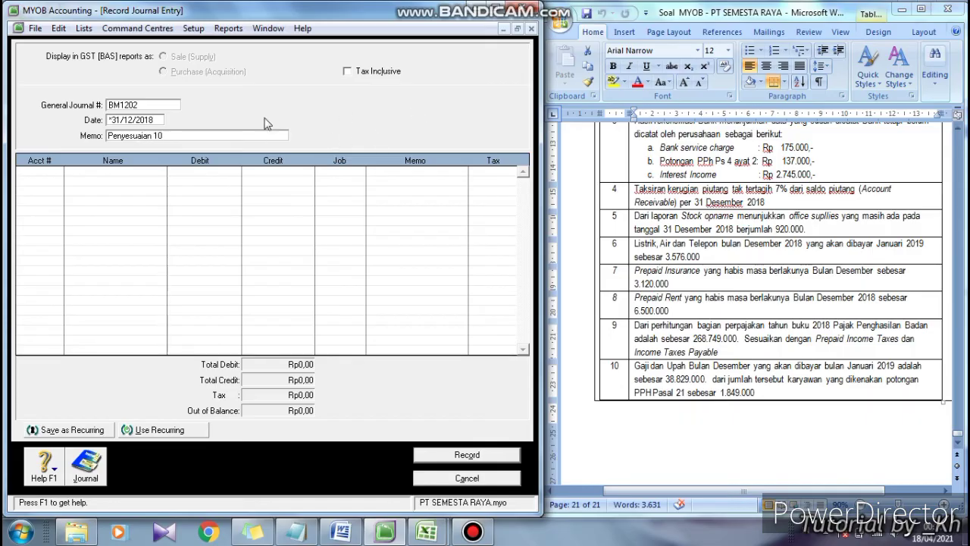
# - Debit account 6-1800 Wages & Salaries with 38.829.000 on the first journal line, taking the amount from adjustment 10
pyautogui.click(45, 177)
pyautogui.click(58, 174)
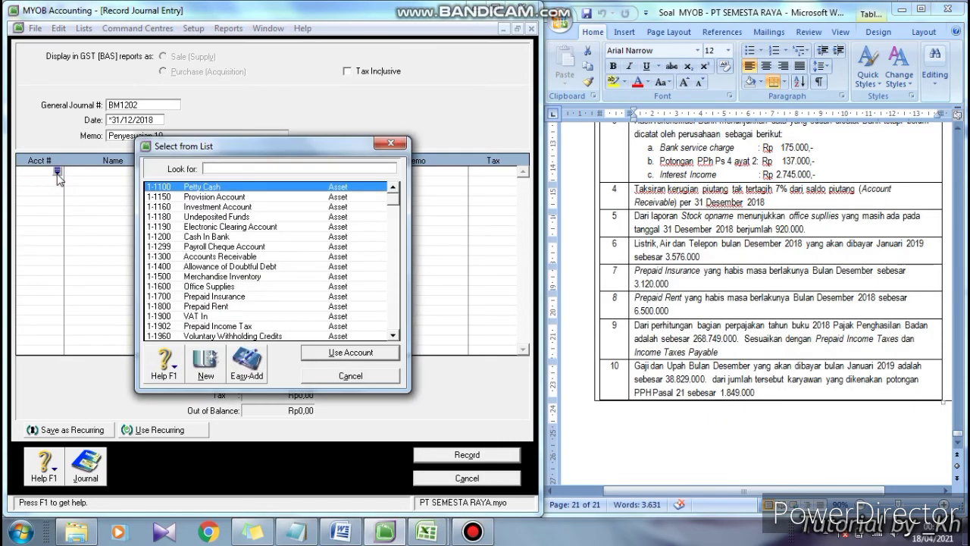
pyautogui.write('6')
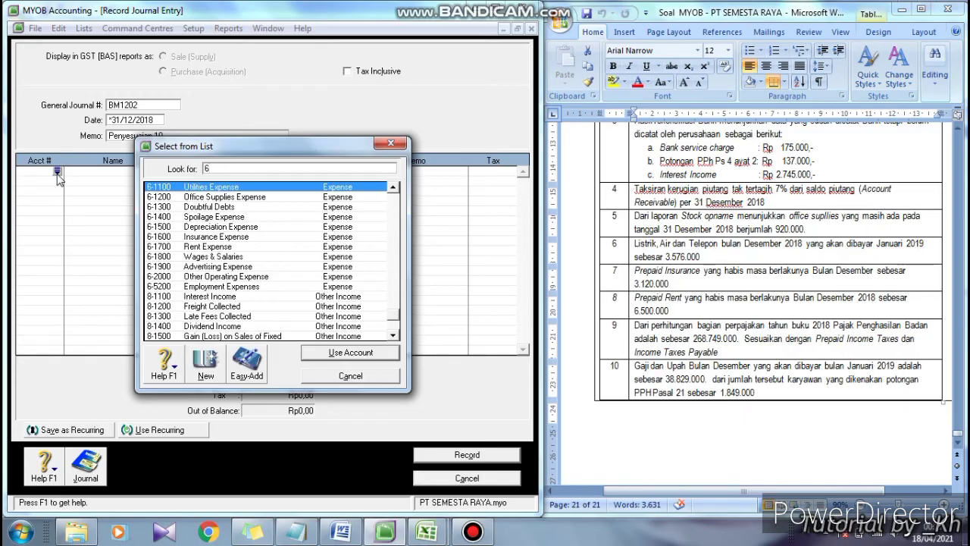
pyautogui.doubleClick(215, 257)
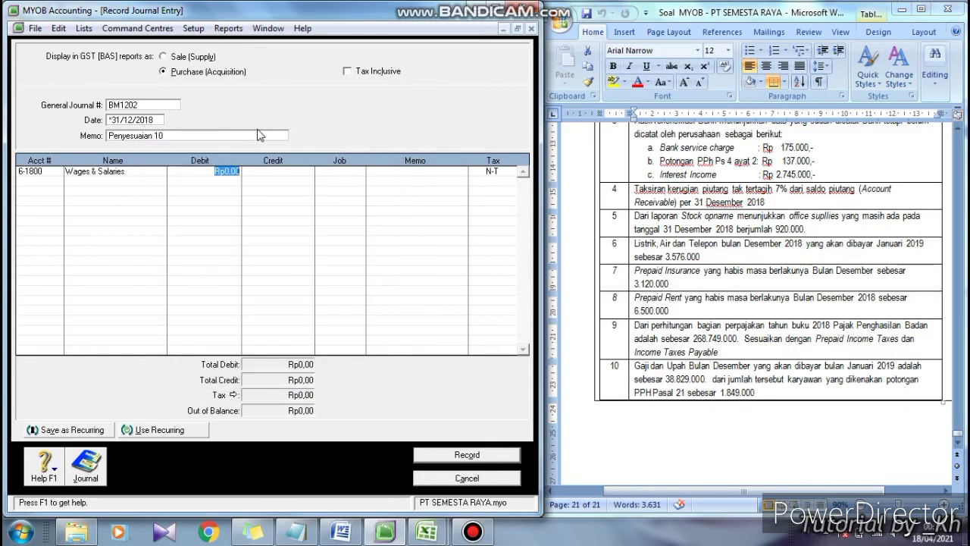
pyautogui.write('38829000')
# - Credit account 2-1302 Income Tax Payable (21) with 1.849.000 on the second journal line
pyautogui.click(41, 185)
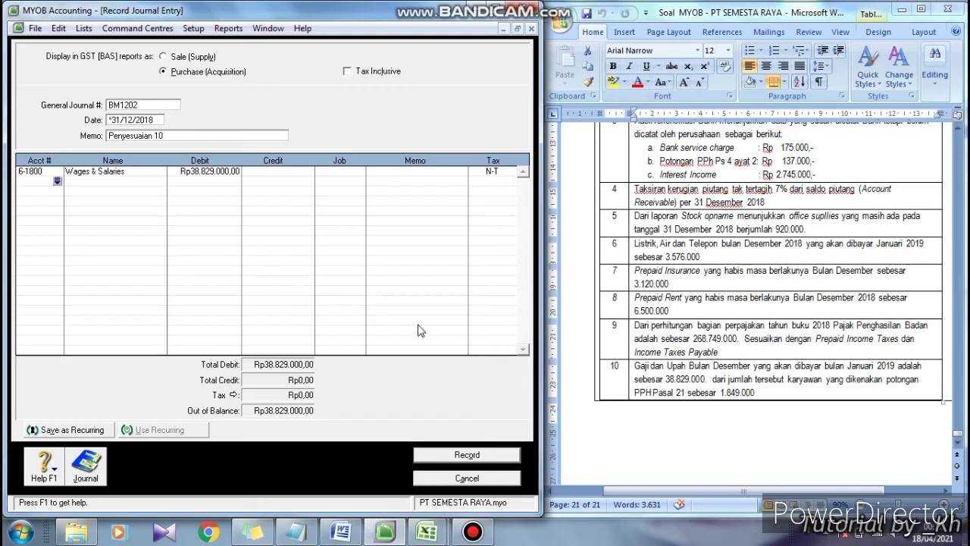
pyautogui.click(58, 182)
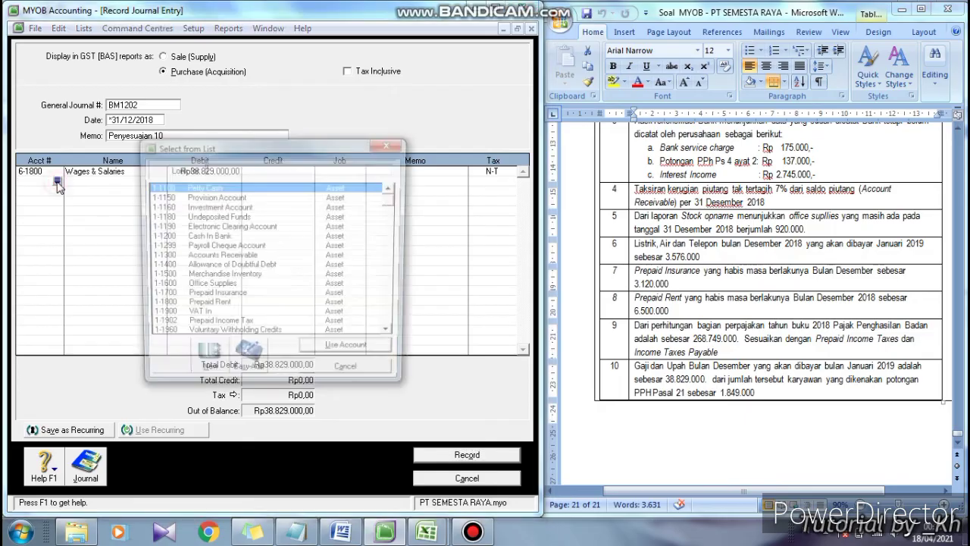
pyautogui.write('2')
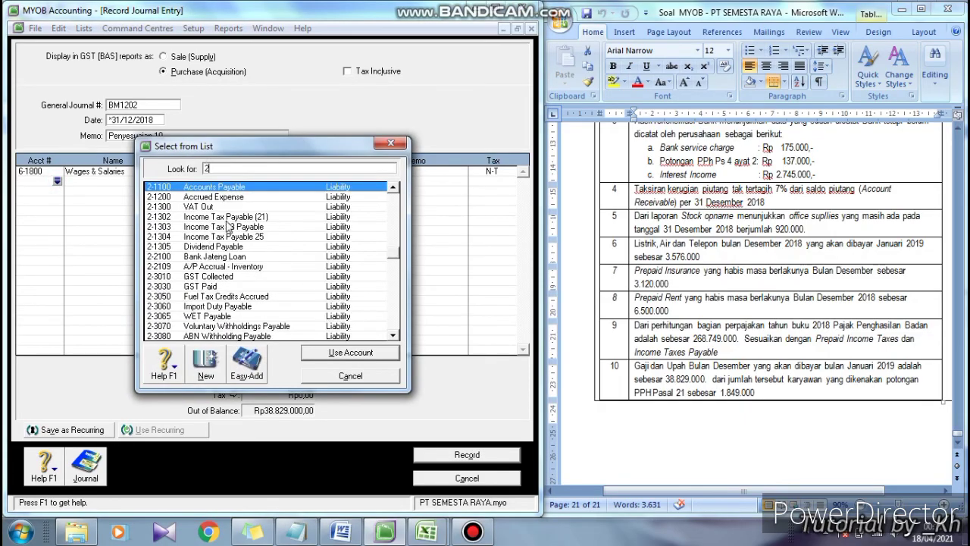
pyautogui.doubleClick(228, 218)
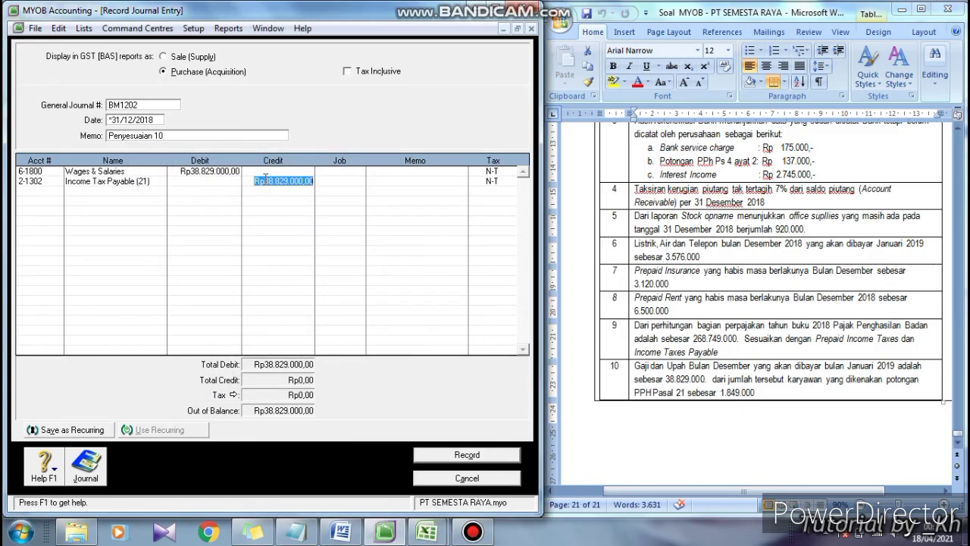
pyautogui.write('1849000')
# - Credit account 2-1200 Accrued Expense with the remaining 36.980.000 on the third journal line
pyautogui.click(29, 190)
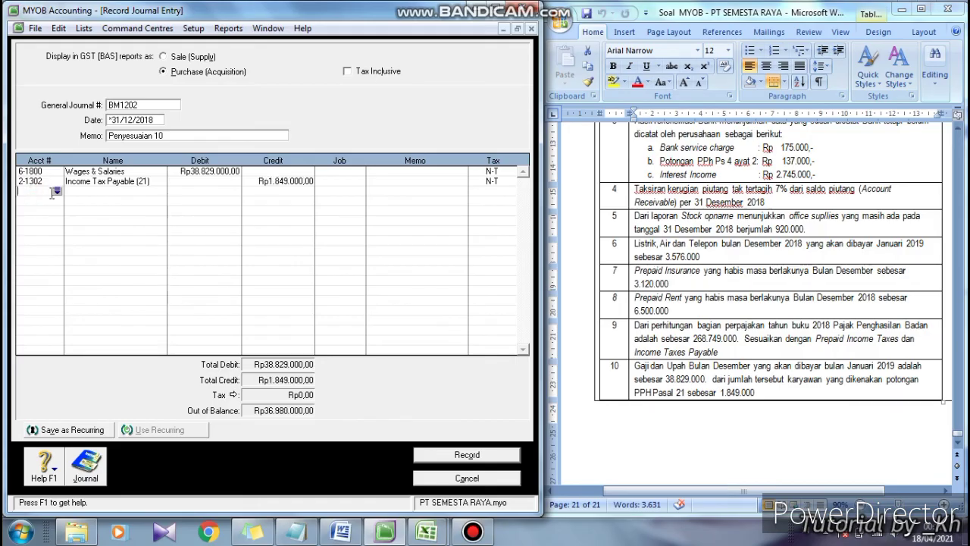
pyautogui.click(57, 191)
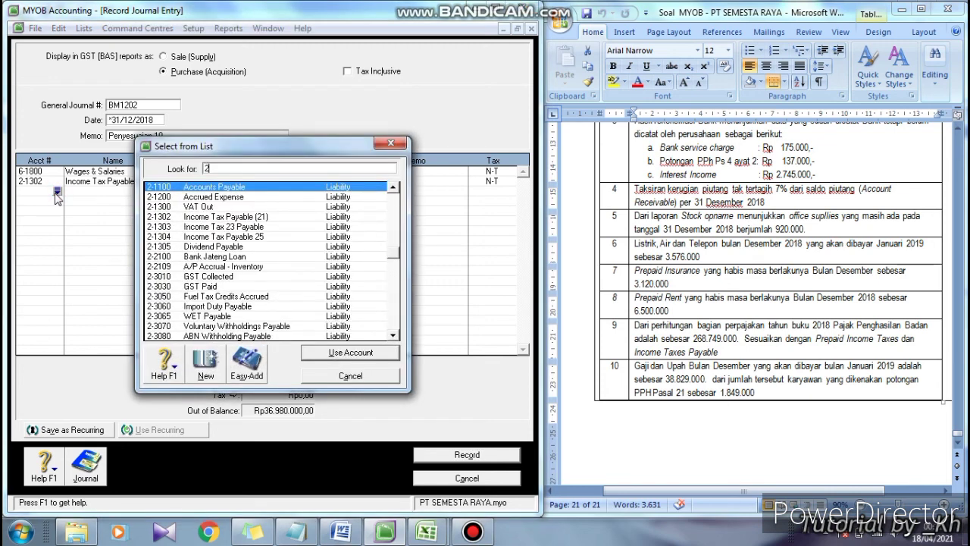
pyautogui.click(219, 198)
pyautogui.doubleClick(220, 198)
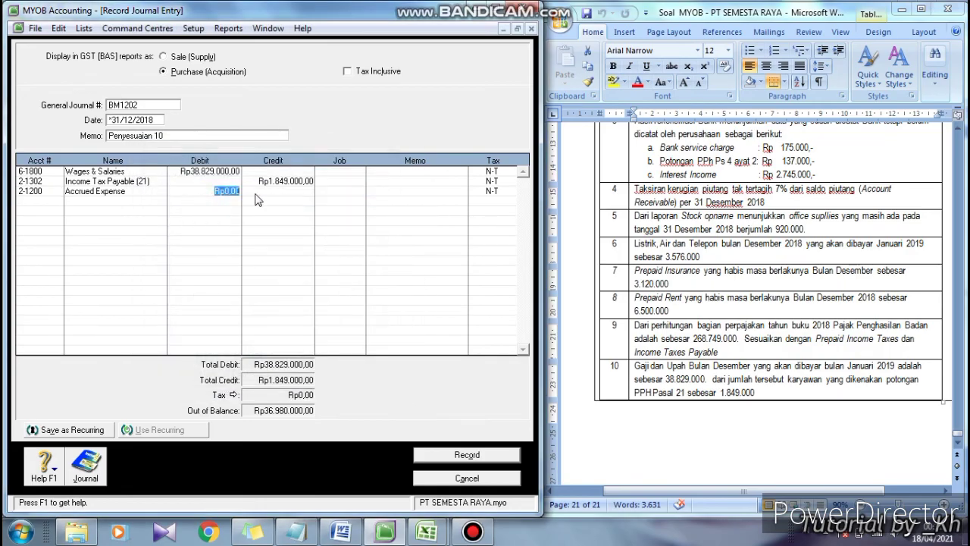
pyautogui.click(257, 194)
pyautogui.press('Return')
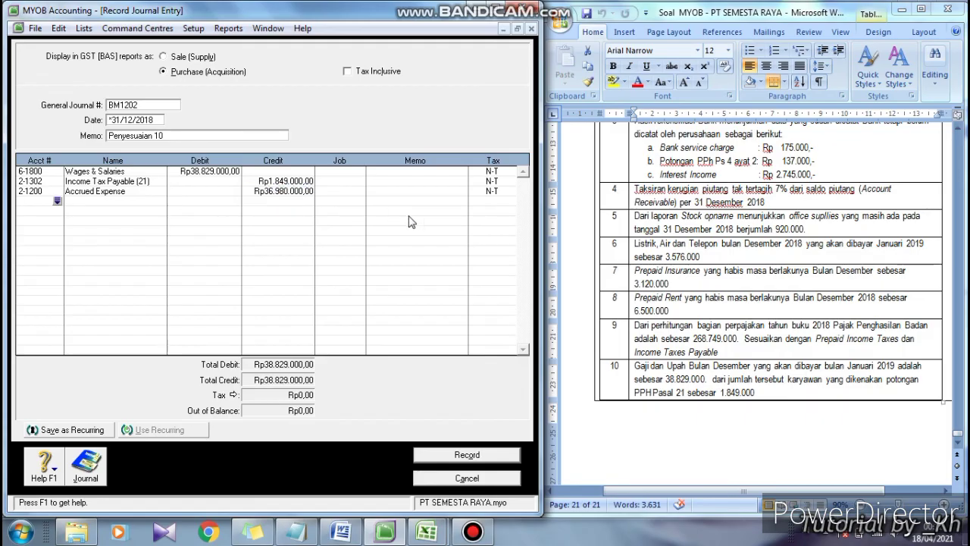
# - Record the Penyesuaian 10 journal entry after reviewing its transaction recap, and return to the Accounts command centre
pyautogui.hotkey('ctrl', 'r')
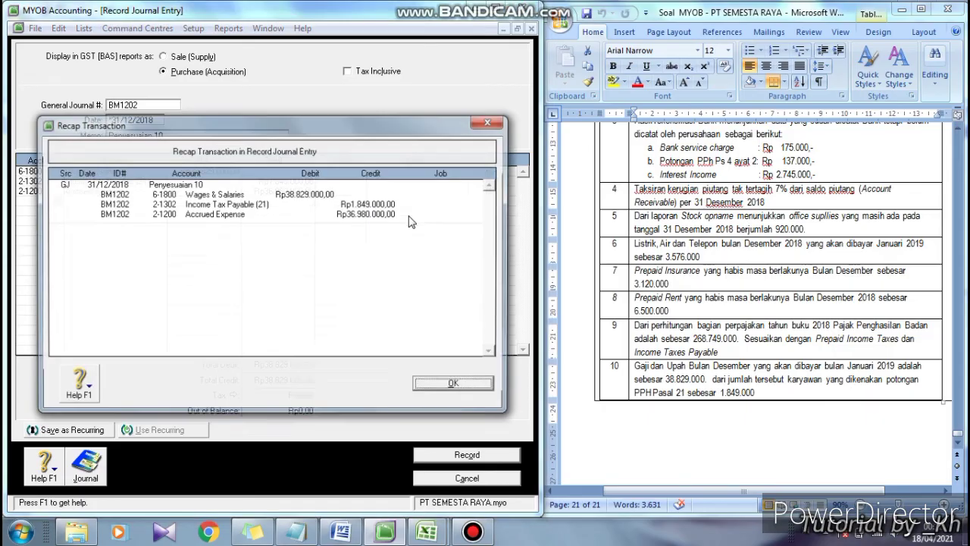
pyautogui.moveTo(367, 119); pyautogui.dragTo(359, 212)
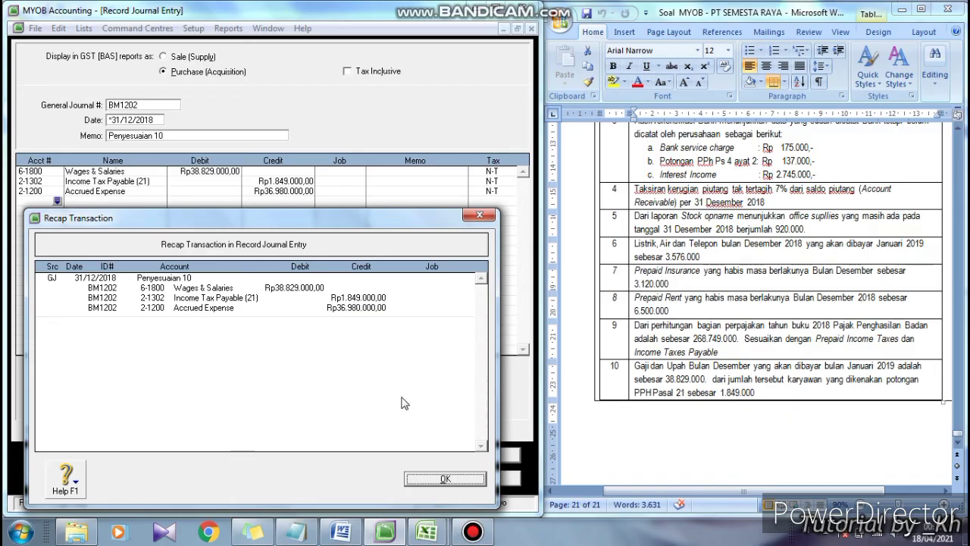
pyautogui.click(418, 482)
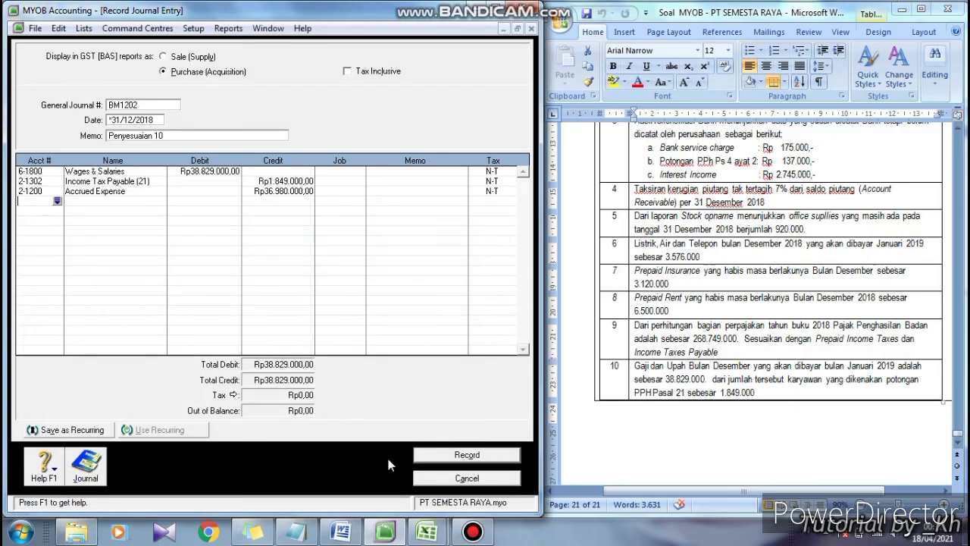
pyautogui.click(436, 454)
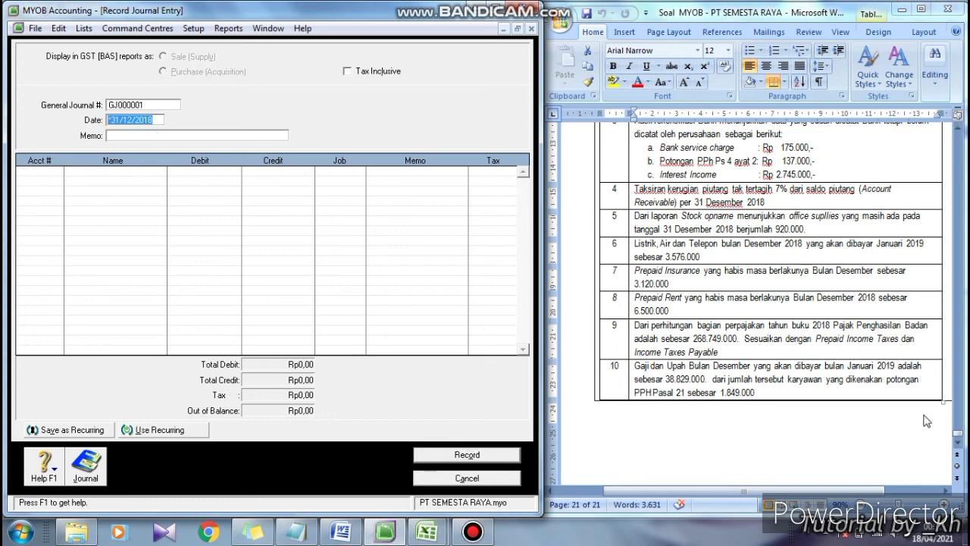
pyautogui.click(957, 435)
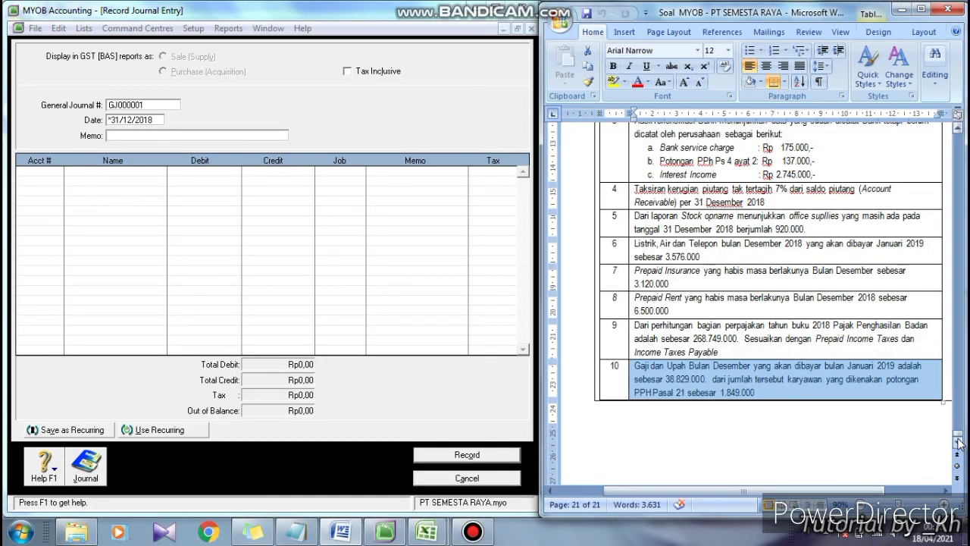
pyautogui.click(500, 478)
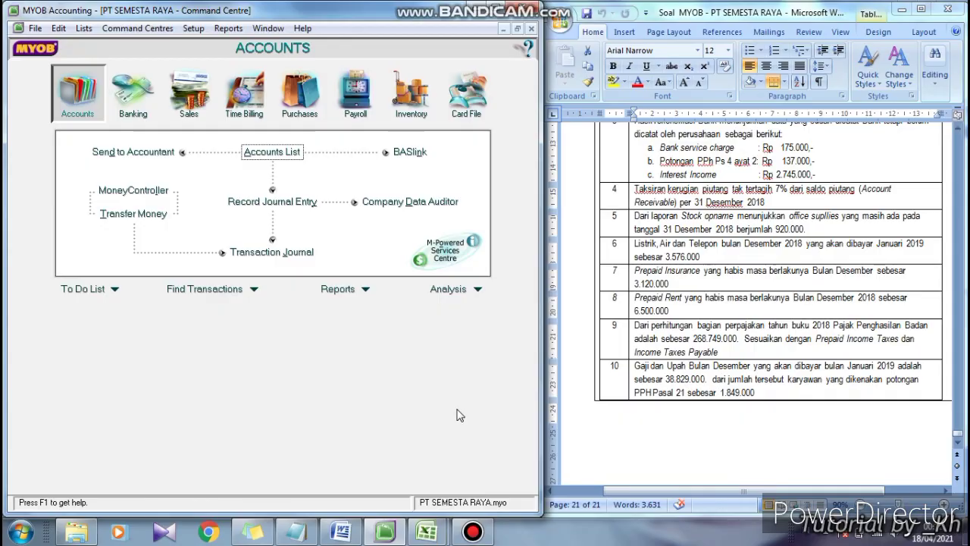